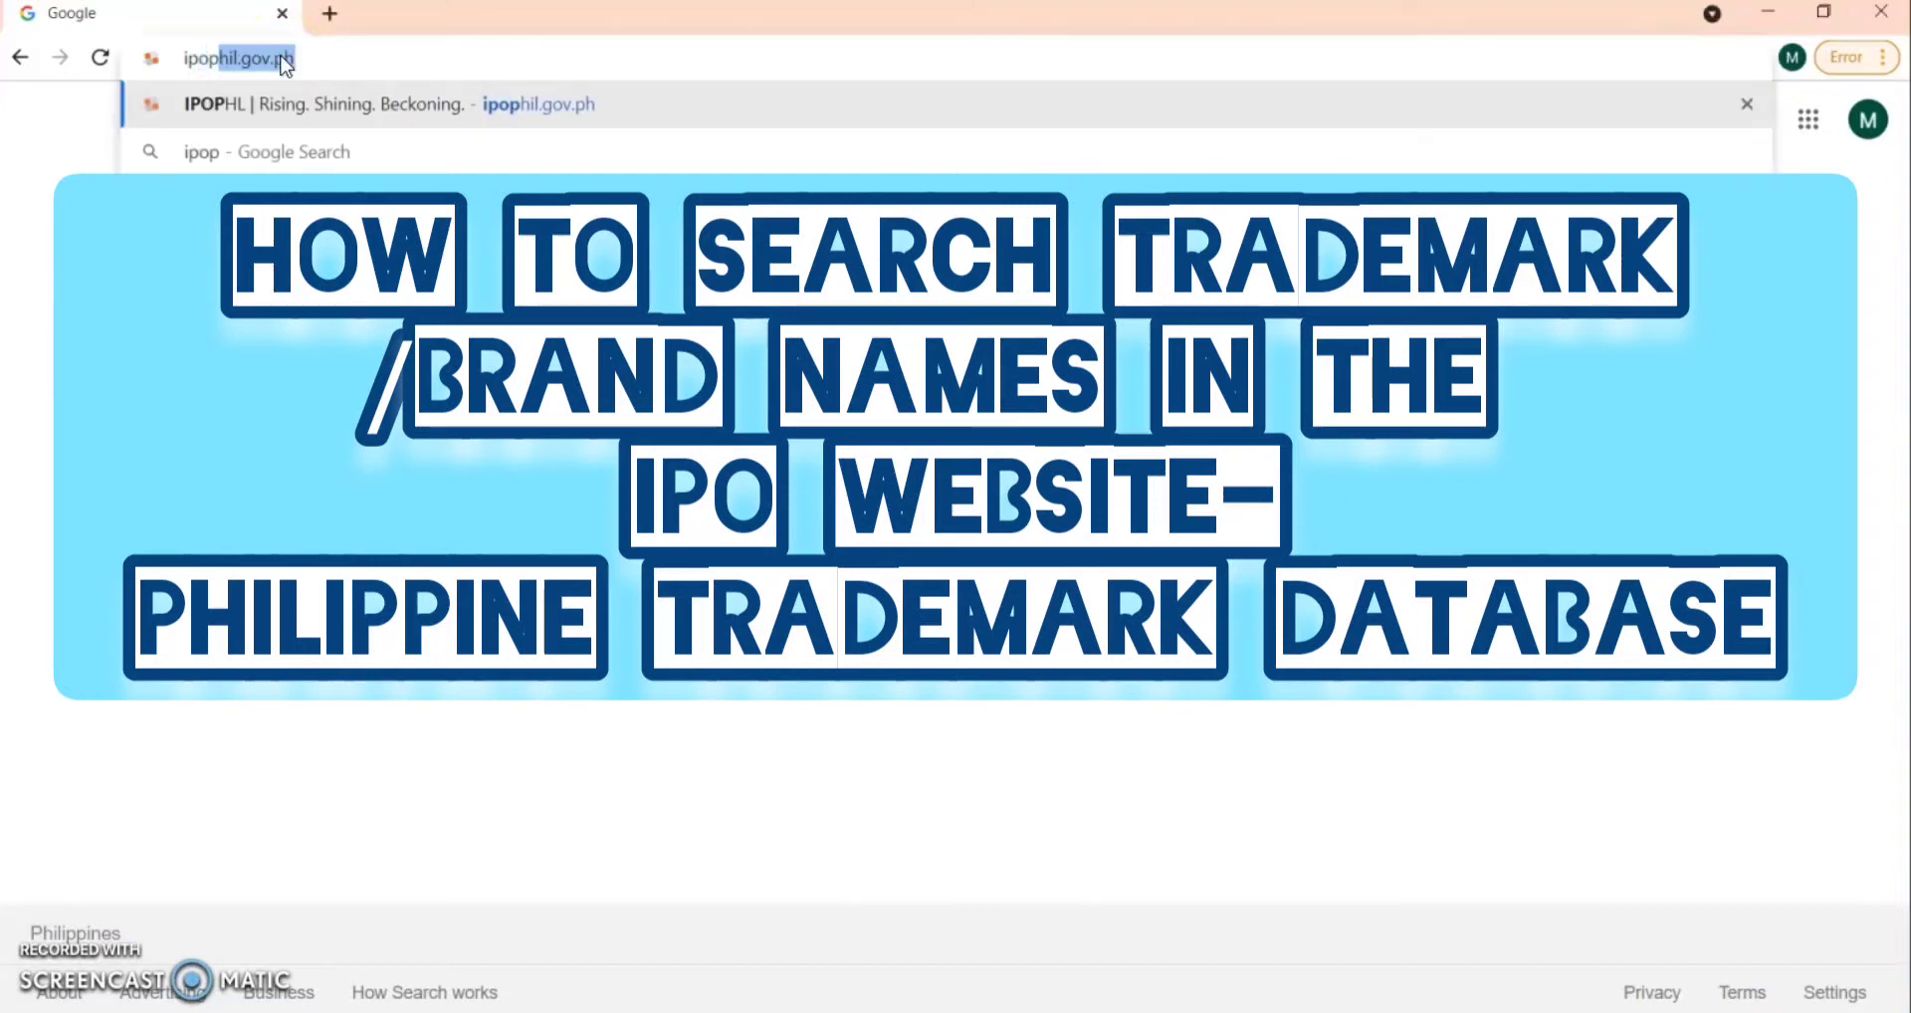
Load the IPOPHL website by entering ipophil.gov in the Chrome address bar
{"action": "type", "text": "hil.gov.ph"}
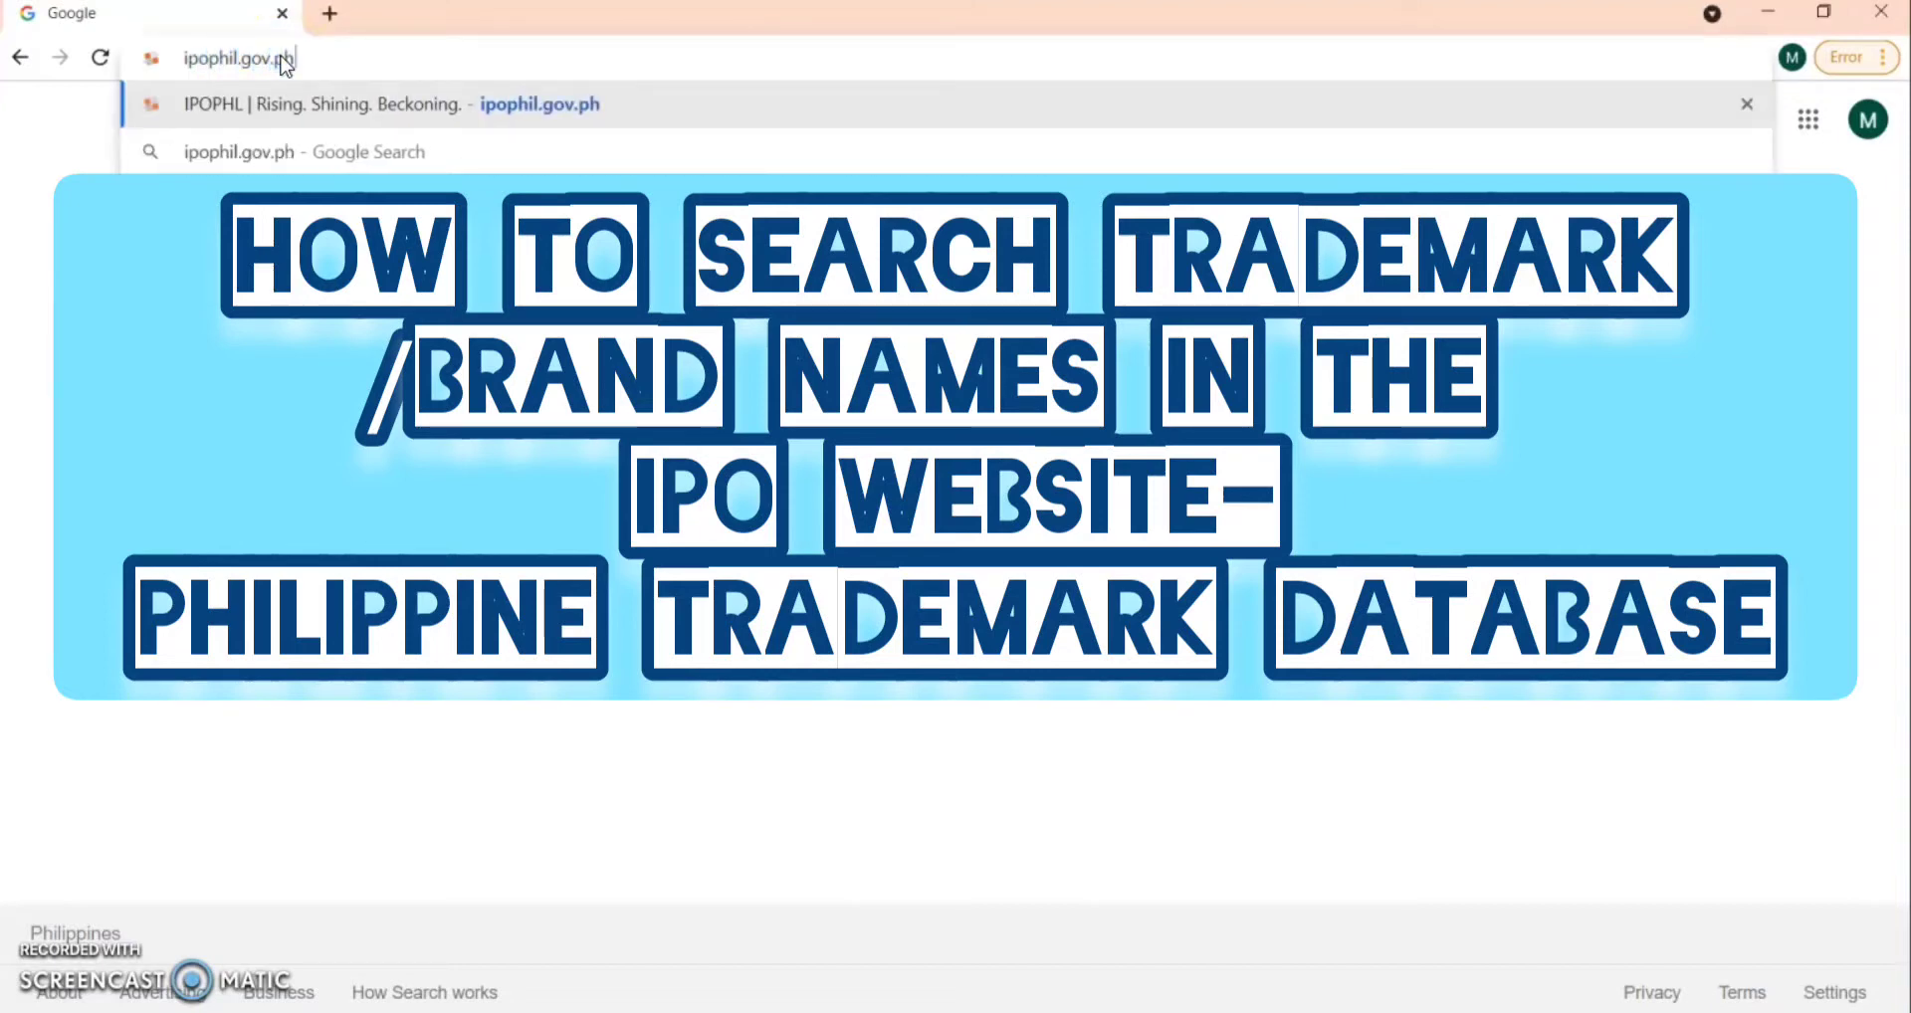
{"action": "key", "text": "Return"}
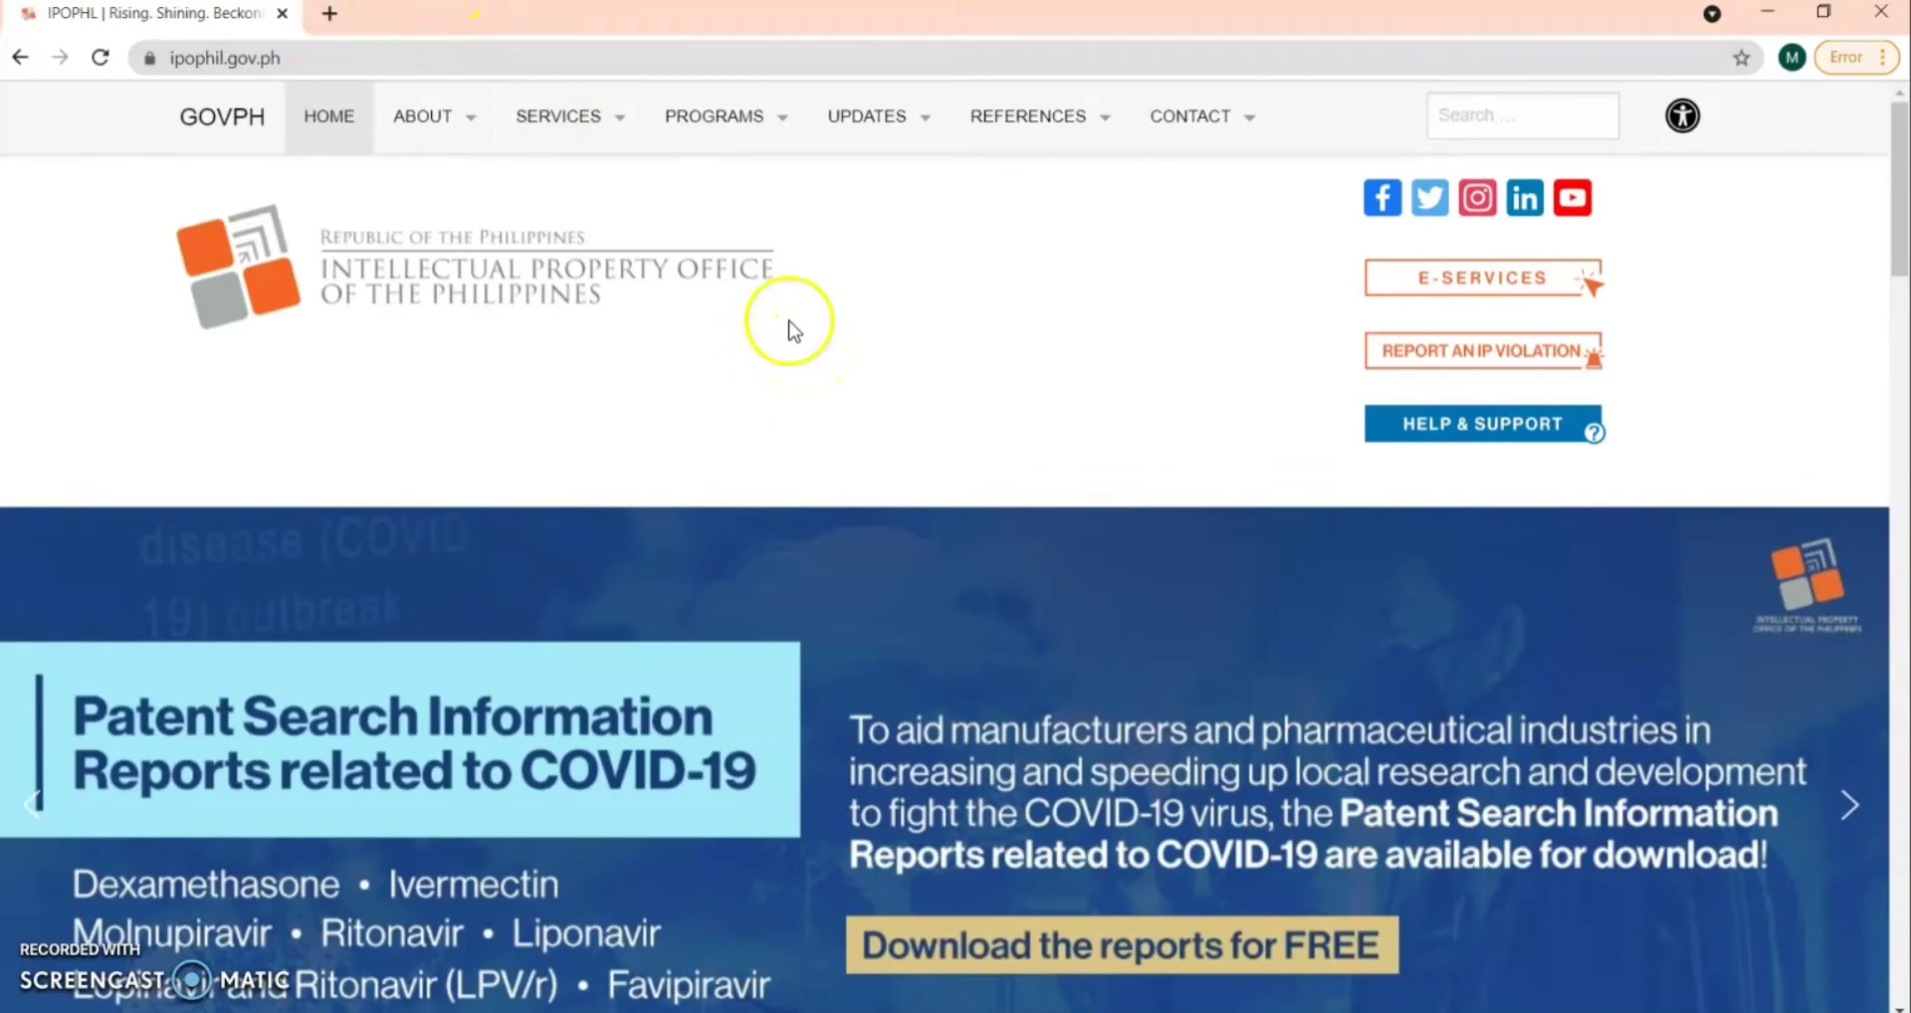
Open Trademark Search (Global Brand Database) from the Services > Trademark menu
{"action": "mouse_move", "coordinate": [593, 130]}
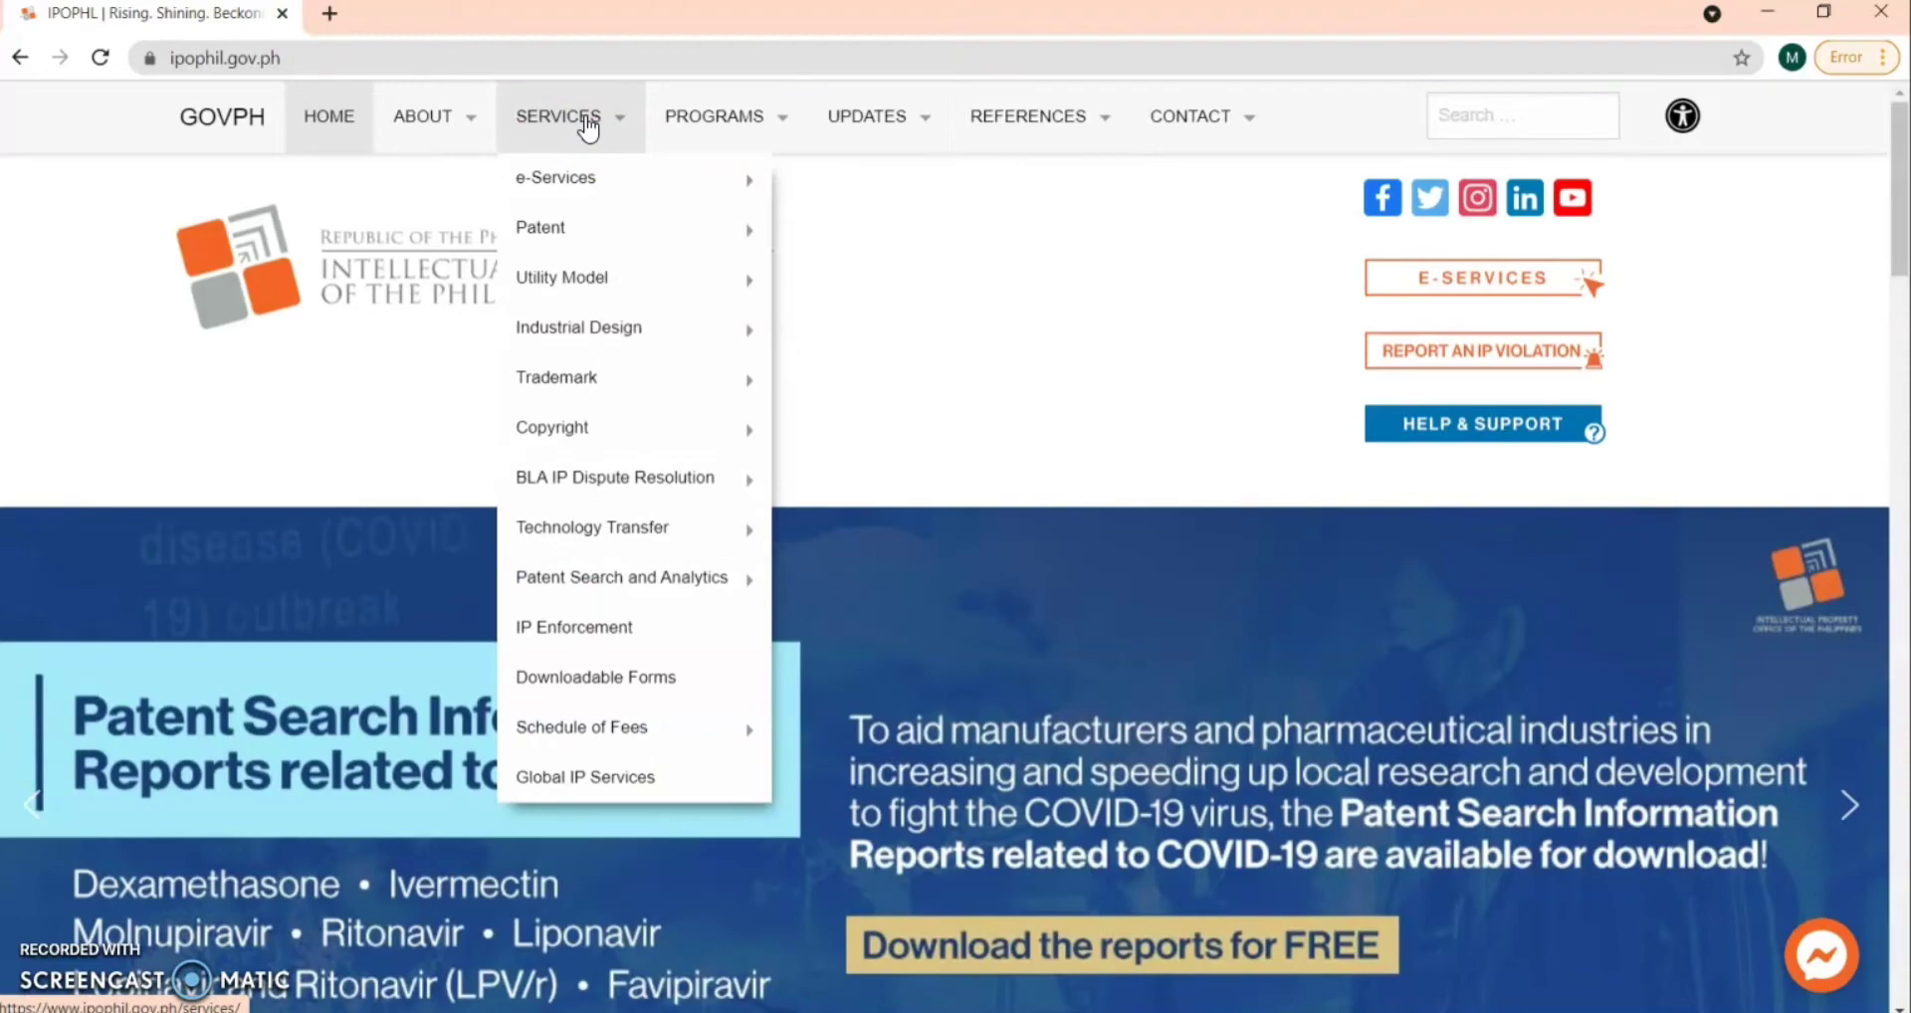
{"action": "mouse_move", "coordinate": [588, 175]}
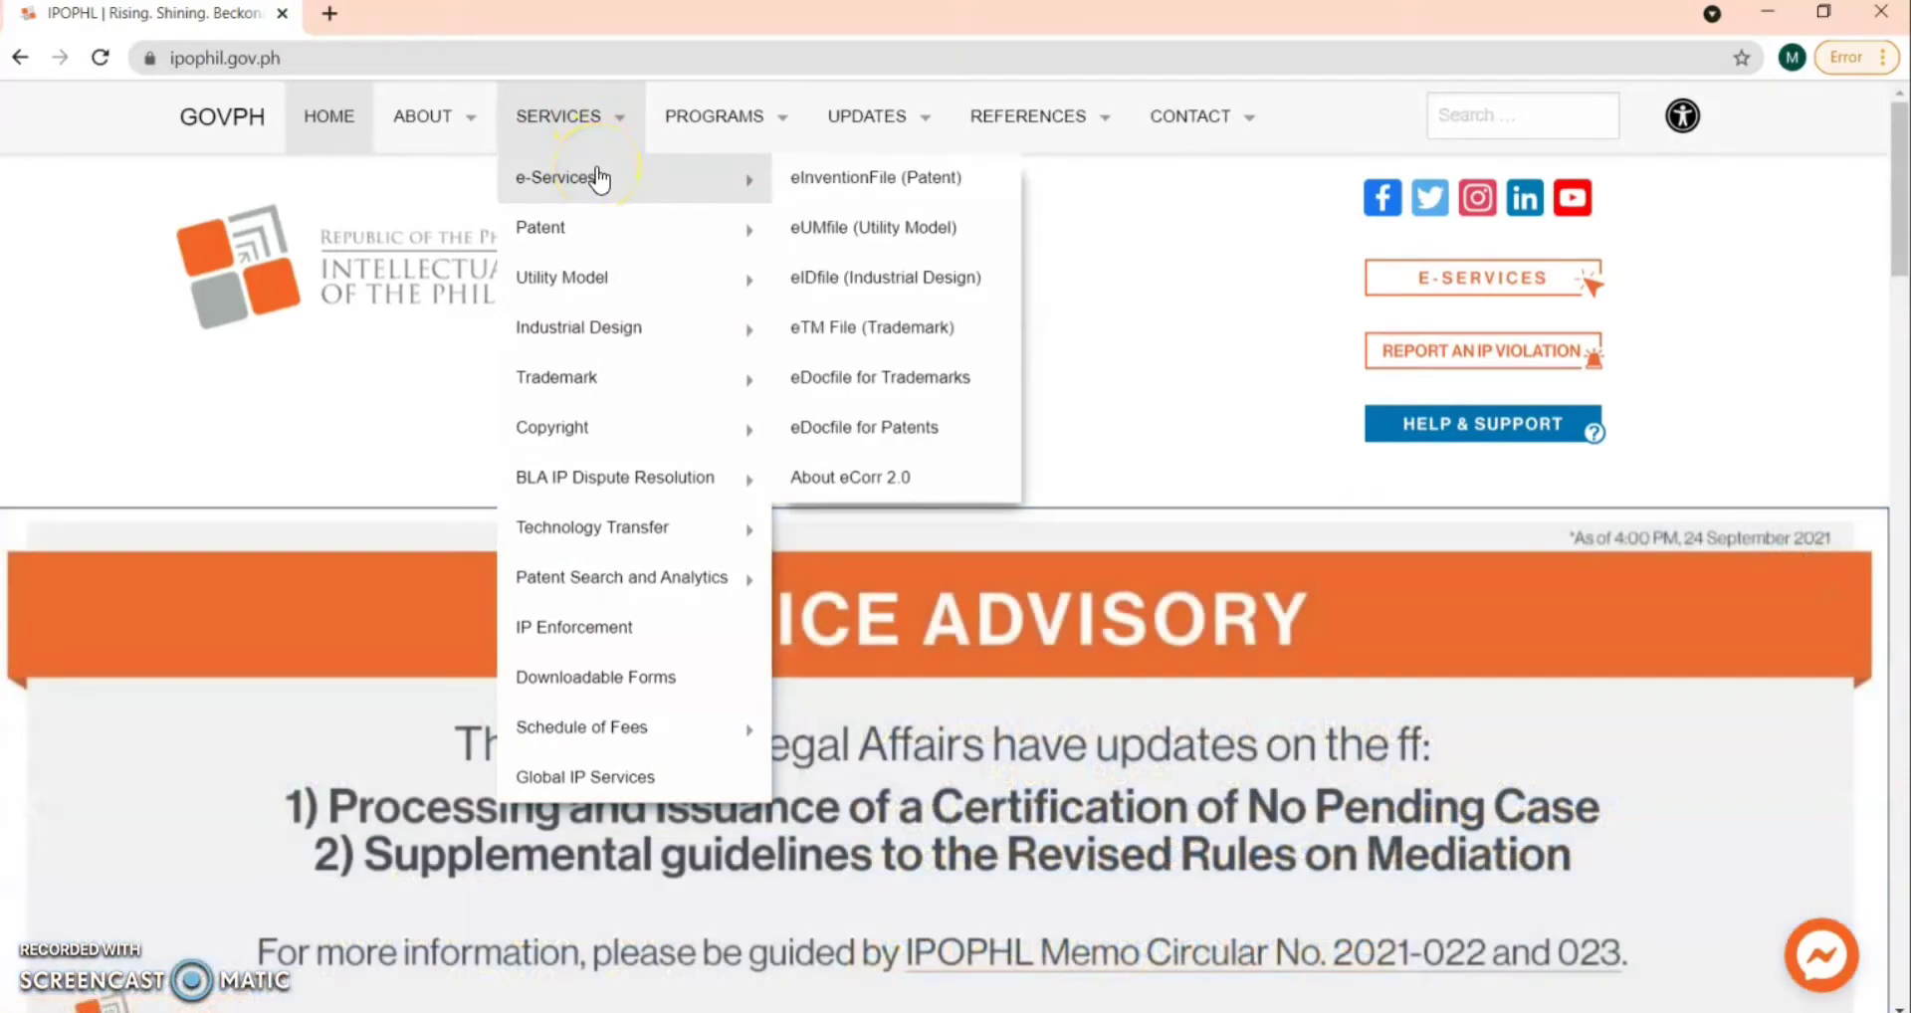
{"action": "mouse_move", "coordinate": [613, 332]}
{"action": "mouse_move", "coordinate": [614, 378]}
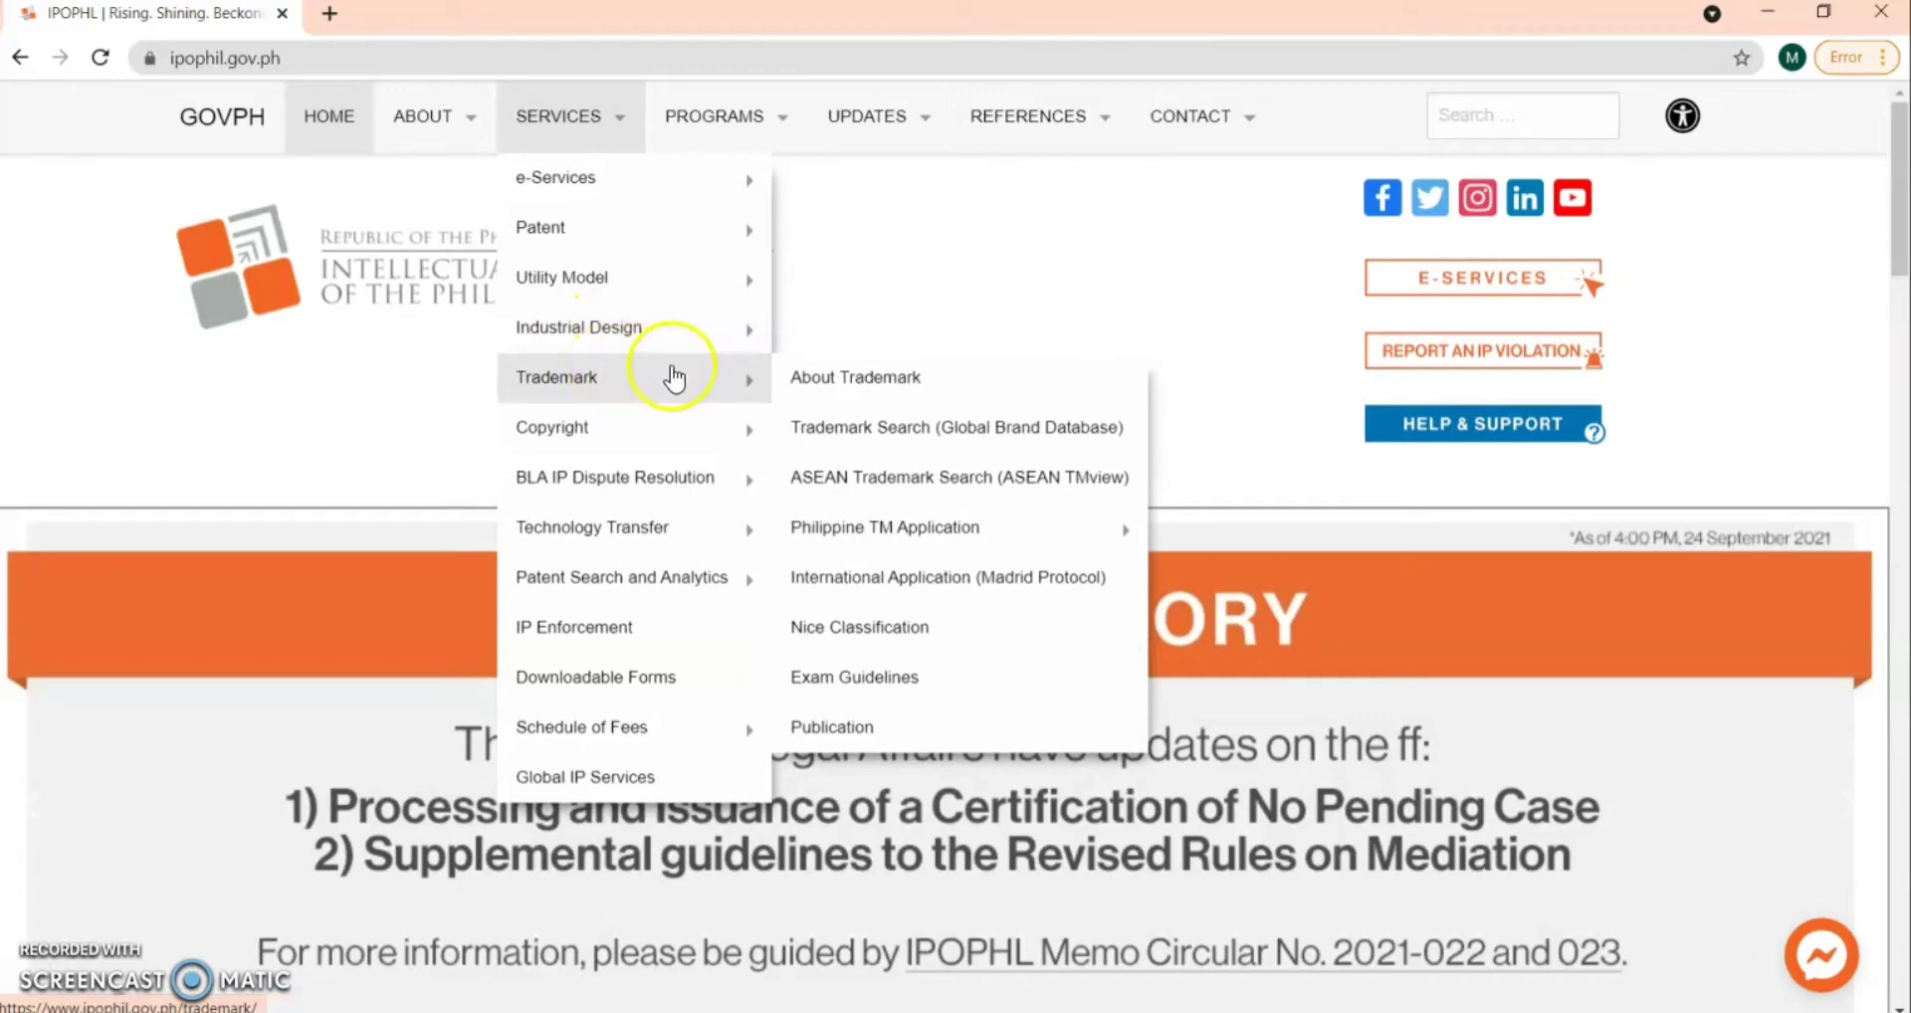
{"action": "left_click", "coordinate": [911, 431]}
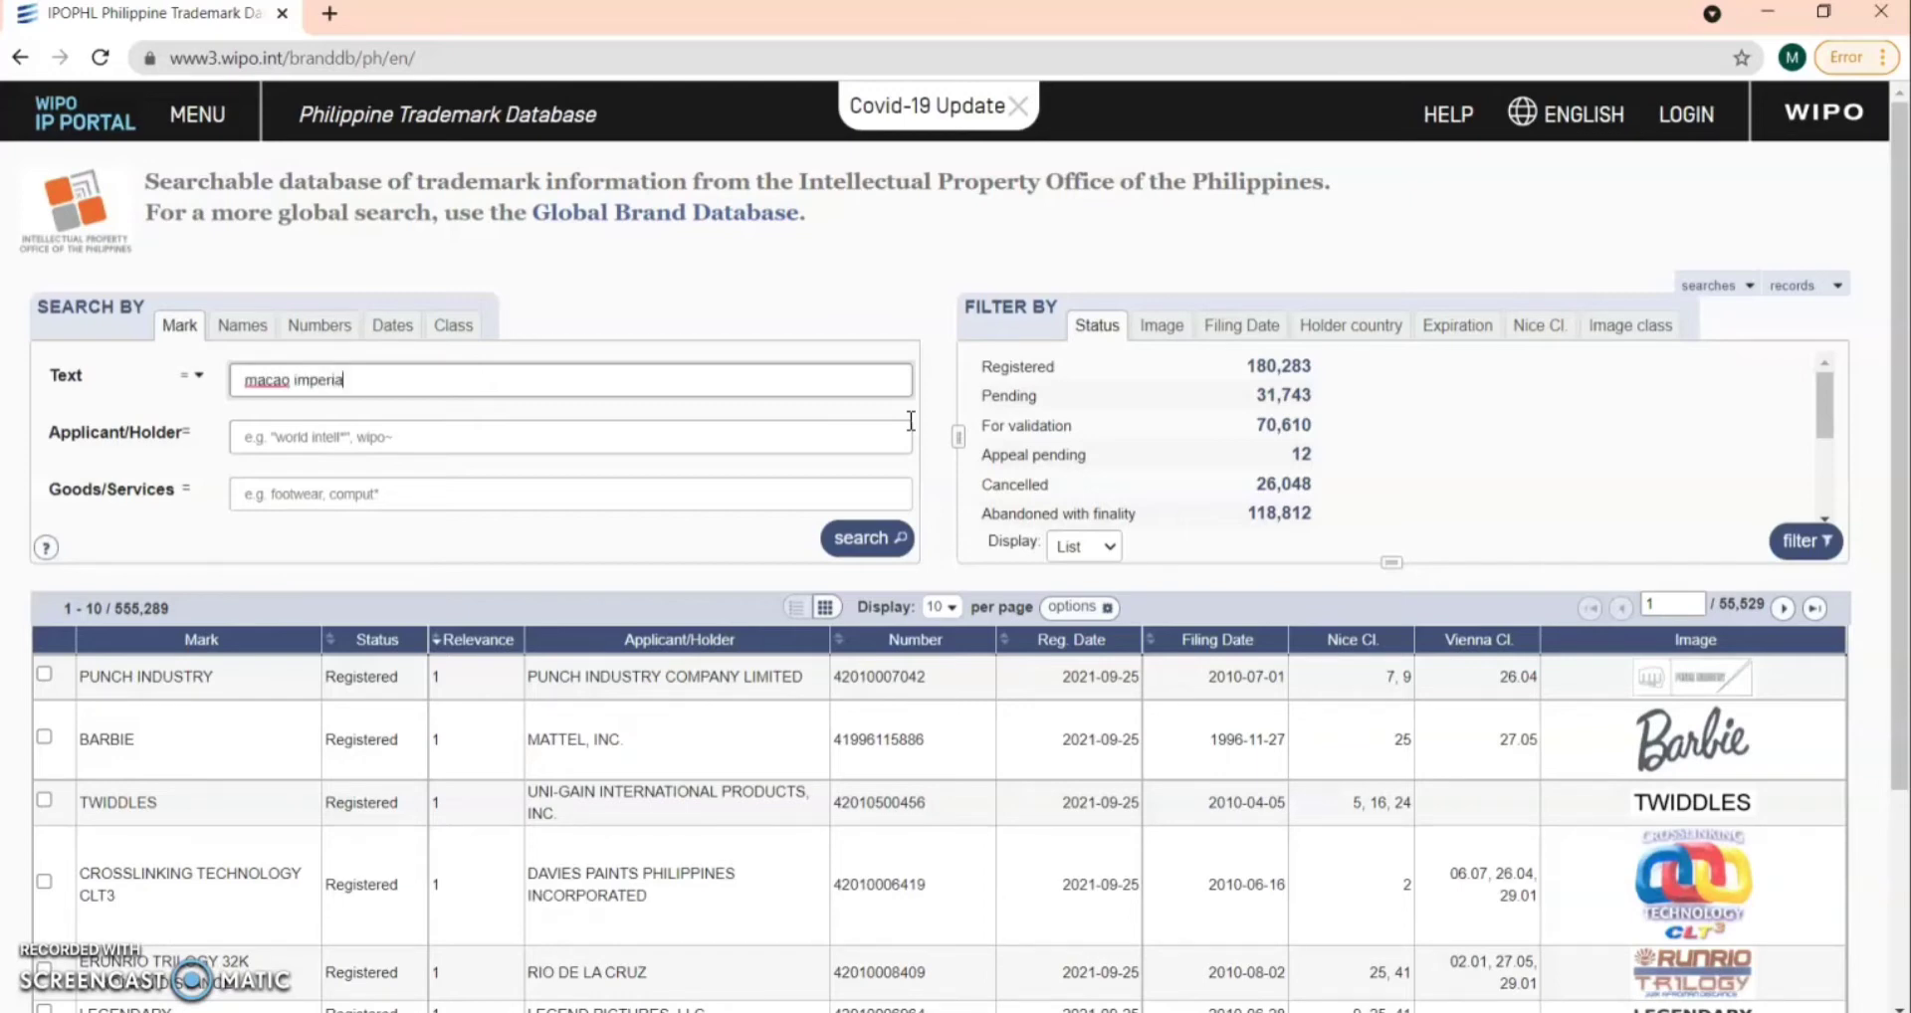
Run the mark search for 'macao imperial' and scroll down to its 148 results
{"action": "key", "text": "Return"}
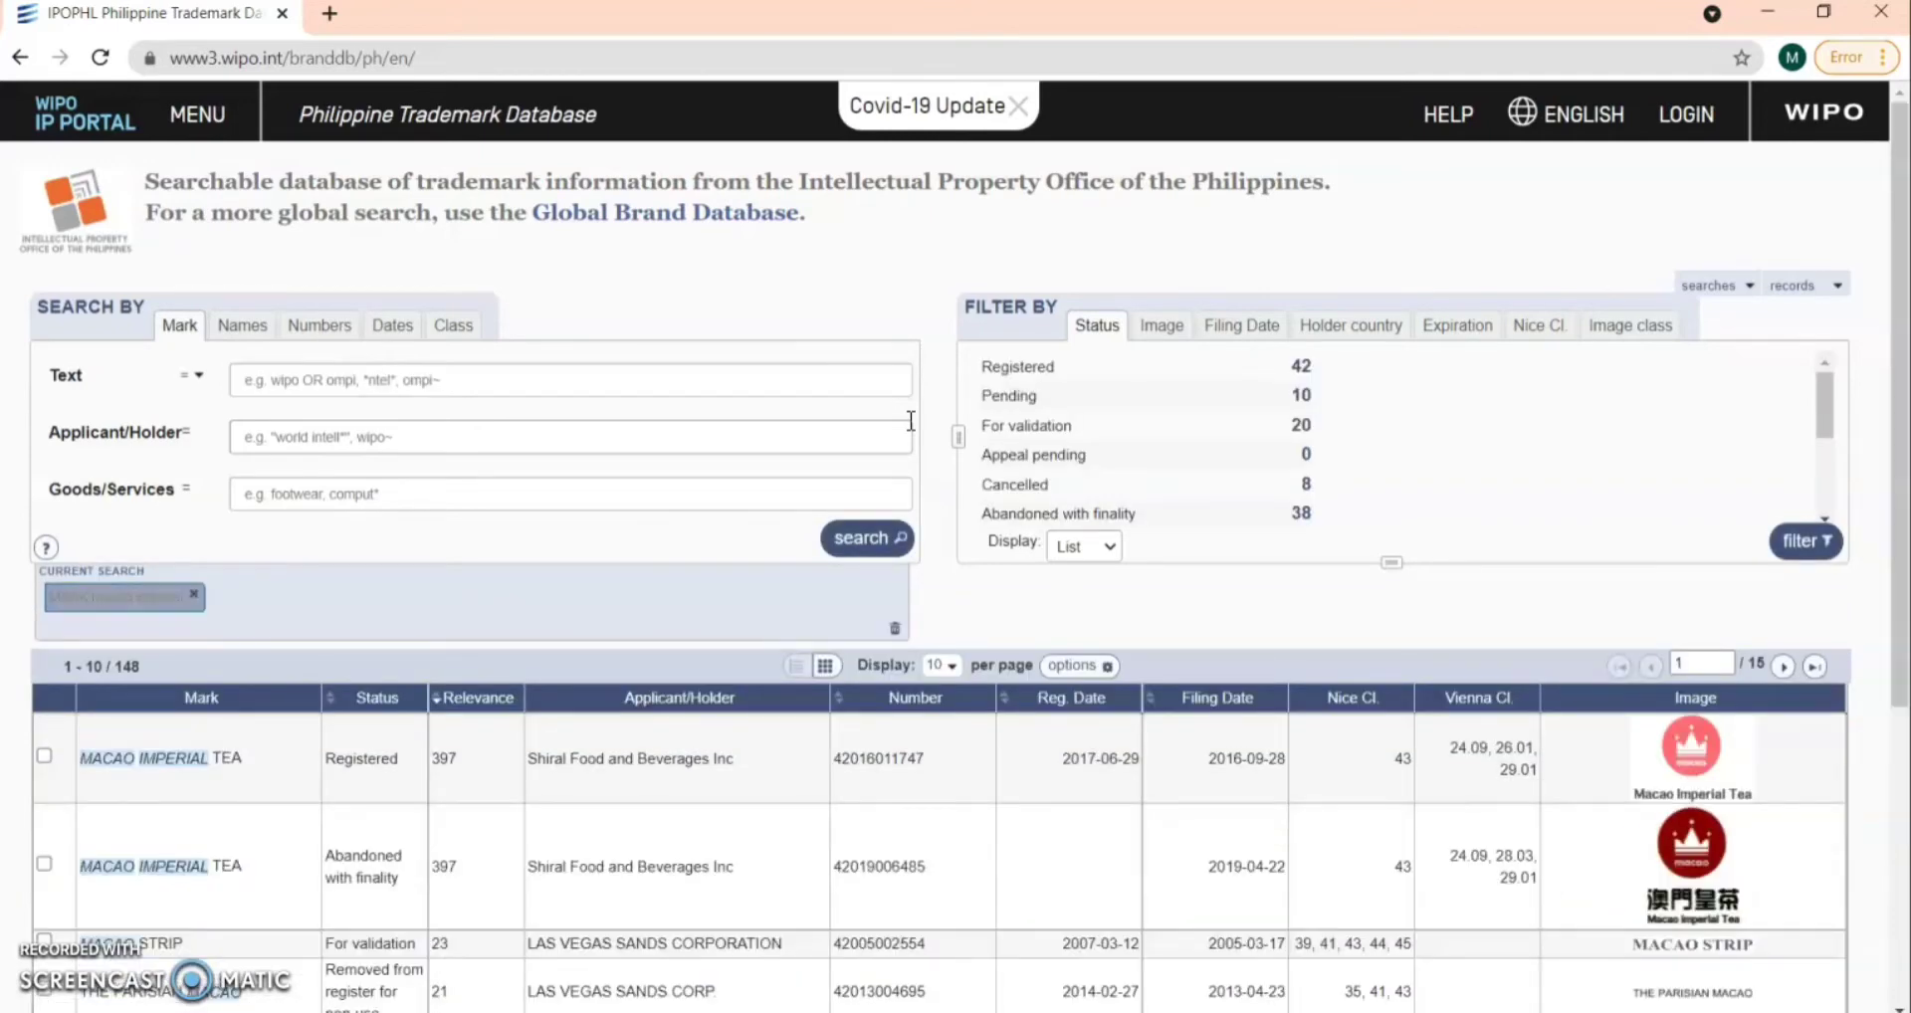
{"action": "scroll", "coordinate": [1082, 566], "scroll_direction": "down", "scroll_amount": 3}
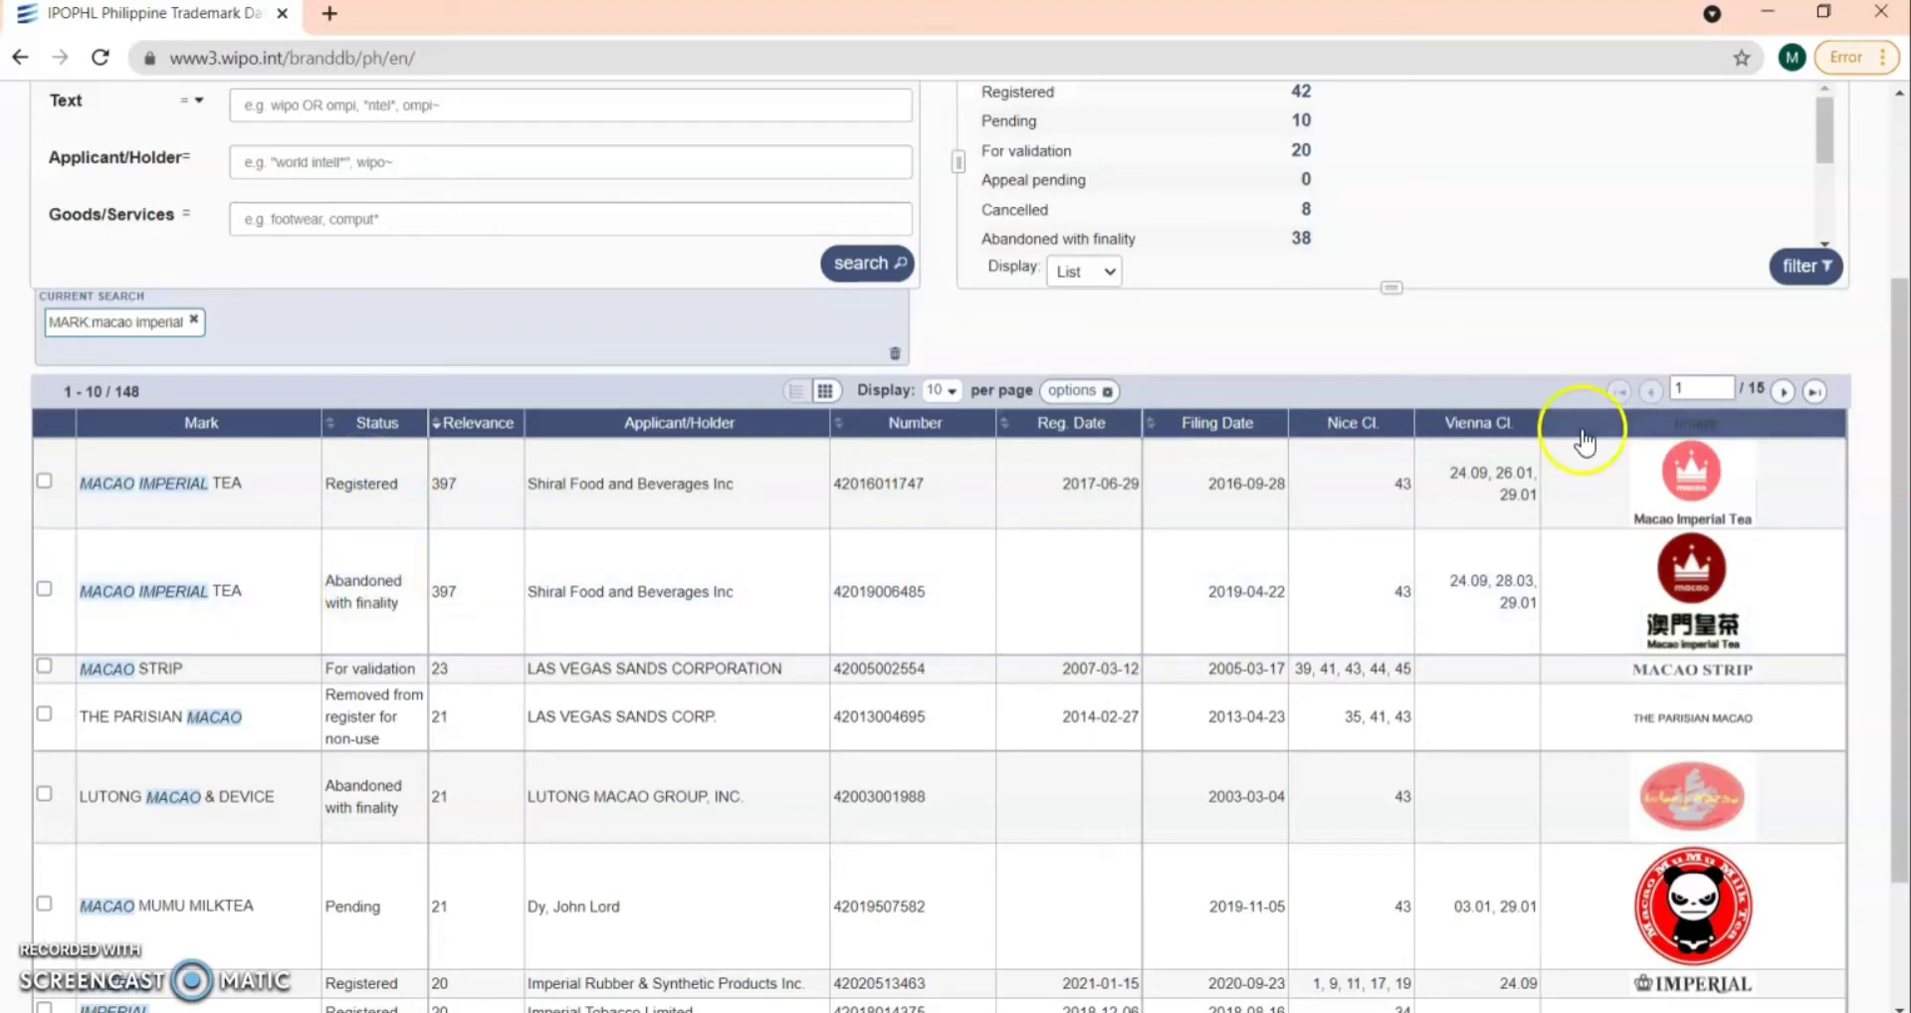
{"action": "mouse_move", "coordinate": [1724, 503]}
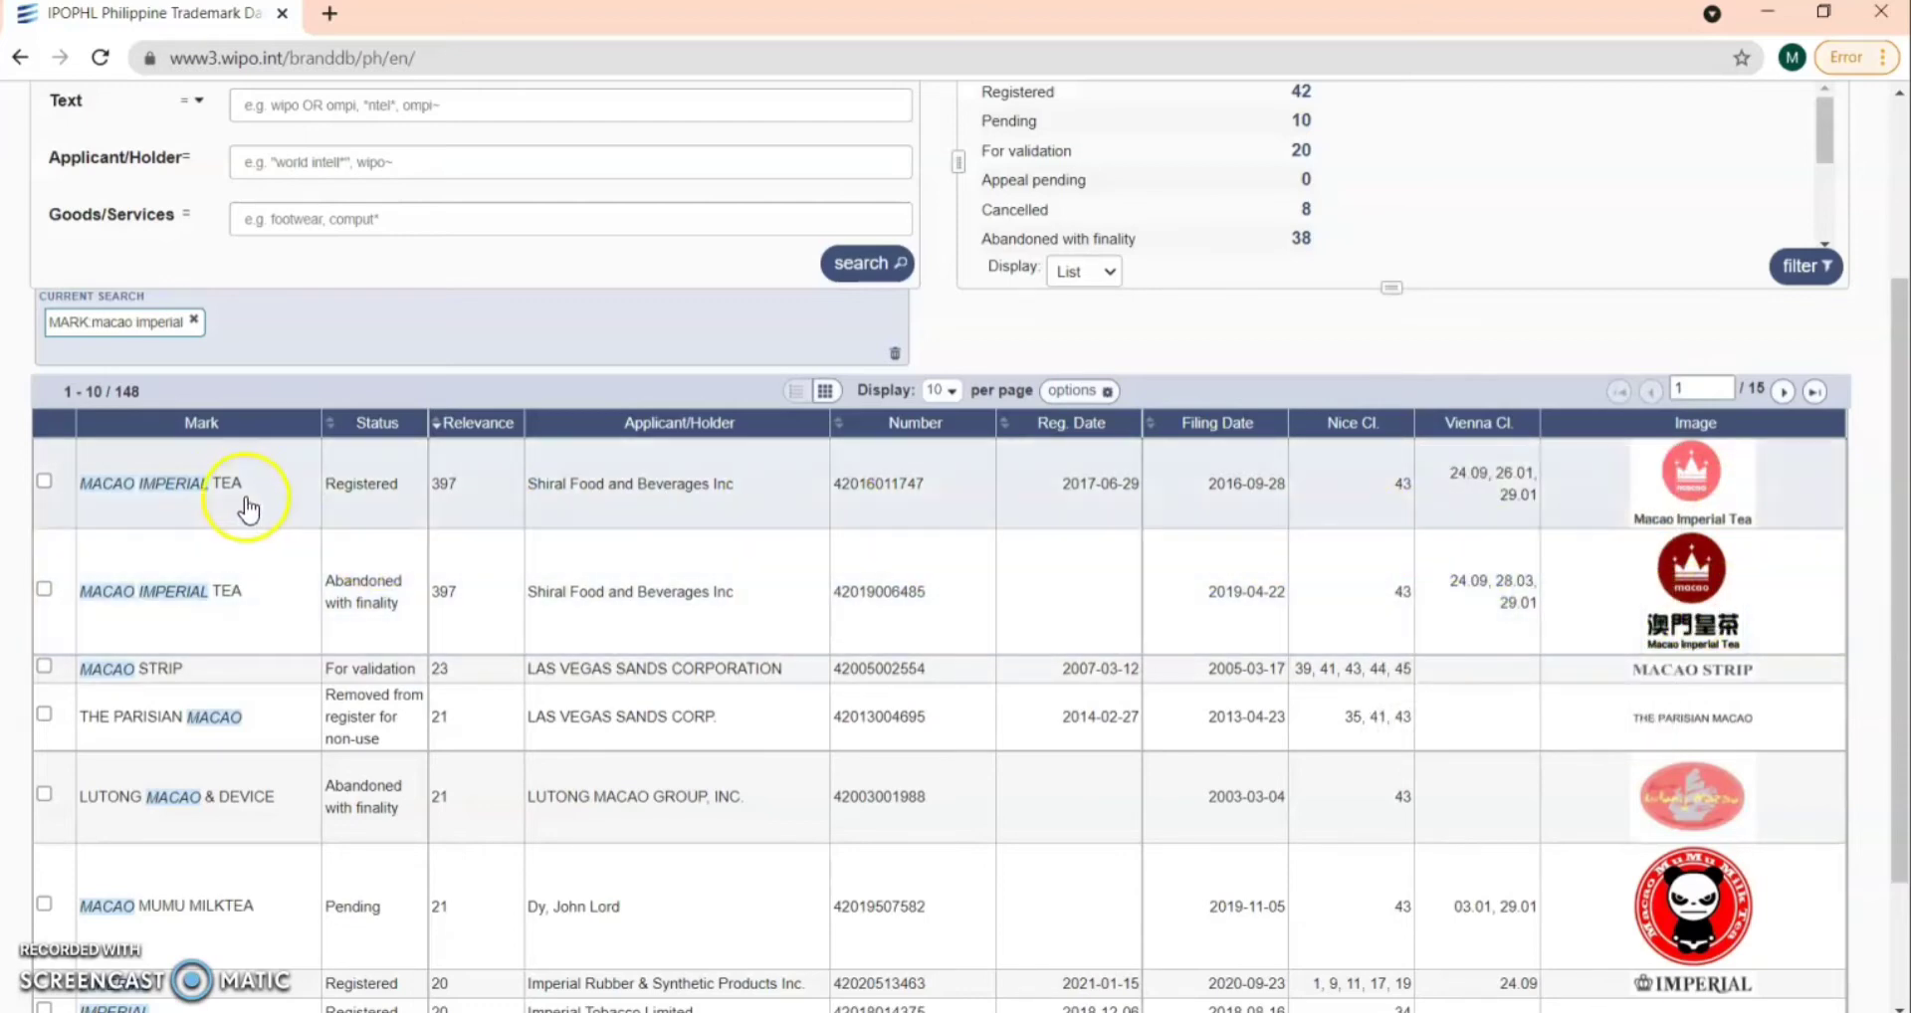
Open the MACAO IMPERIAL TEA record (4/2016/11747) and highlight its 2027-06-29 expiration date
{"action": "left_click", "coordinate": [175, 486]}
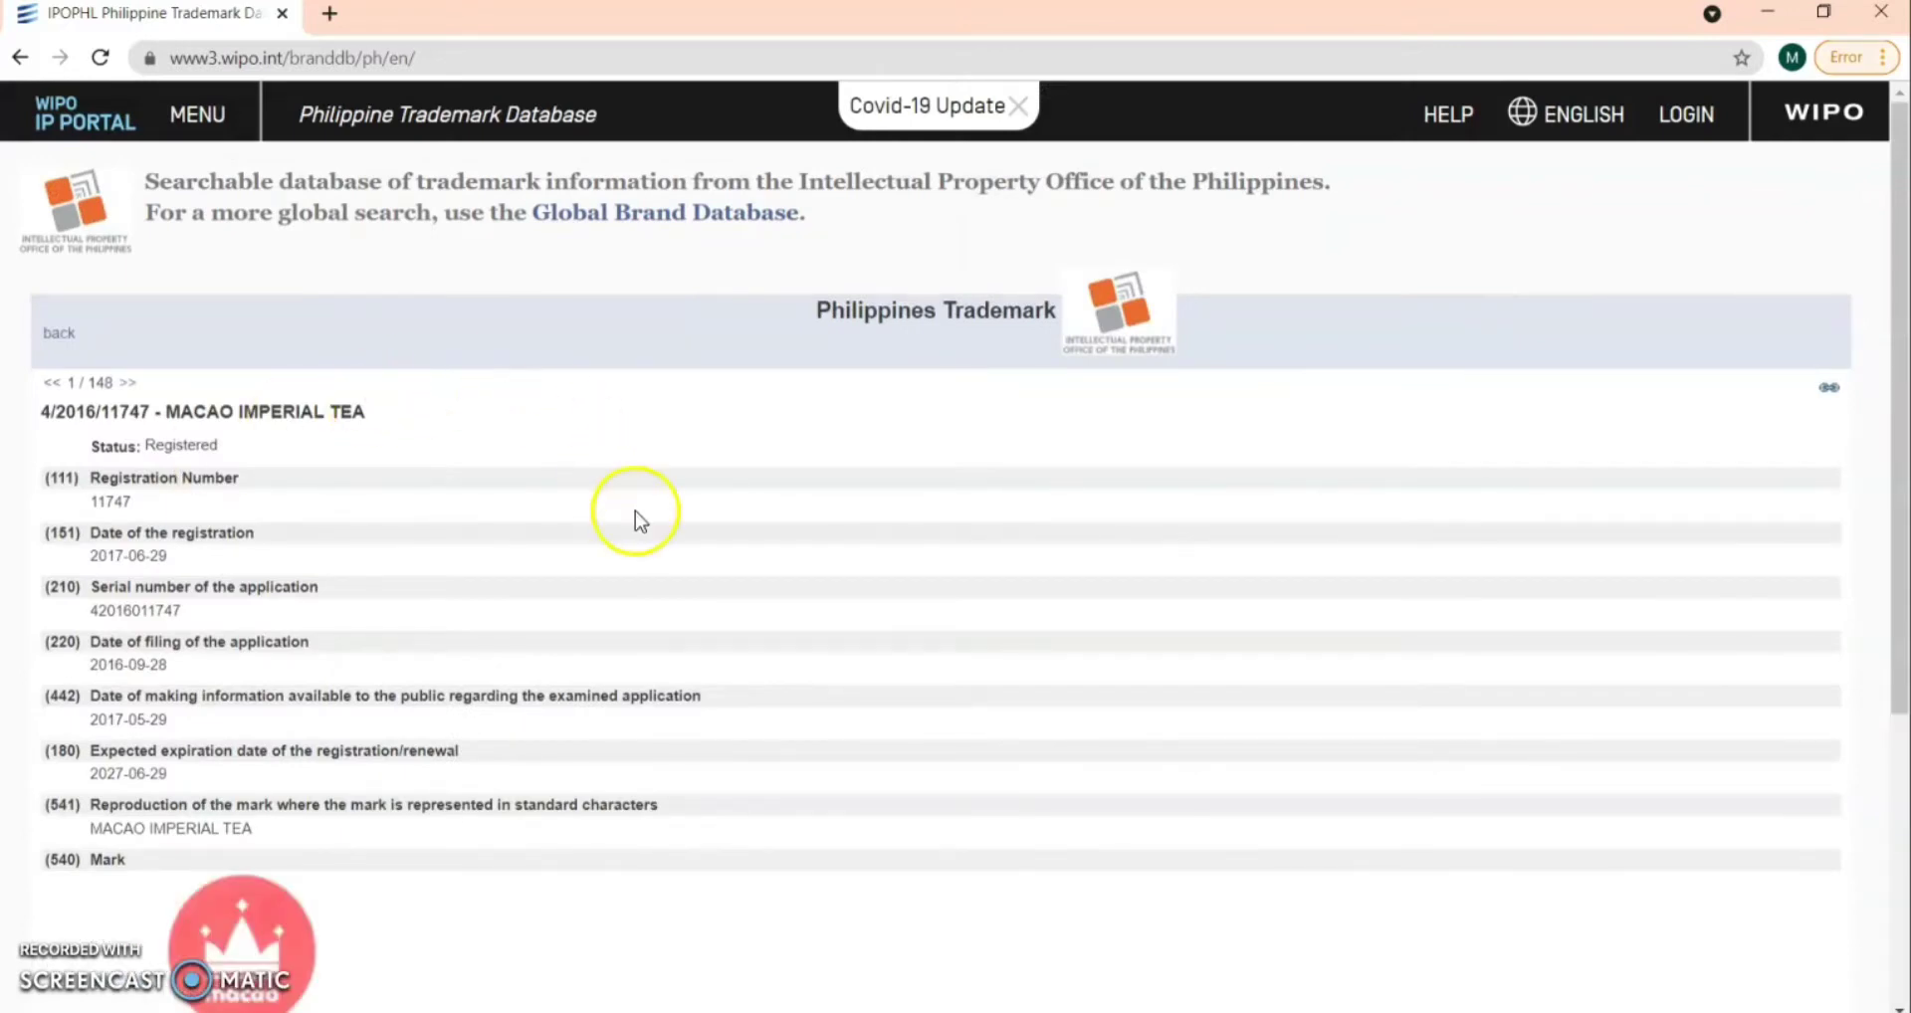
{"action": "scroll", "coordinate": [635, 511], "scroll_direction": "down", "scroll_amount": 1}
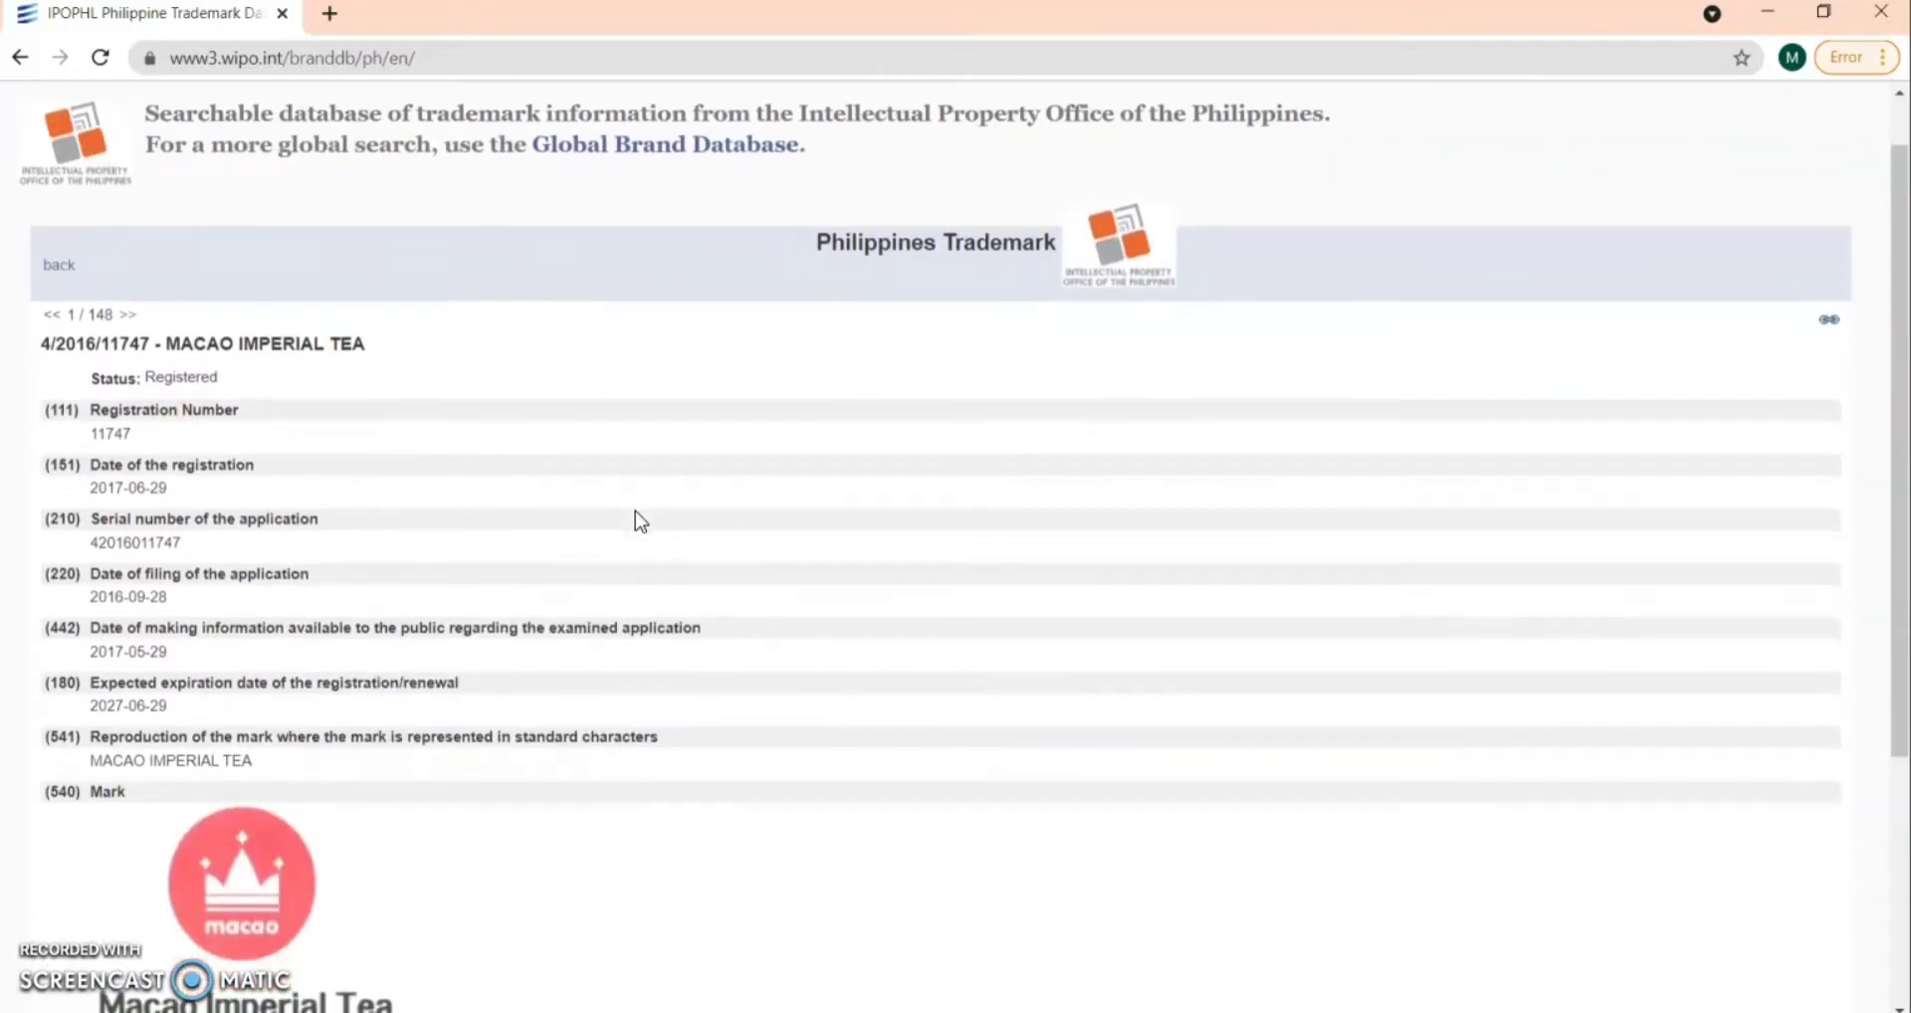
{"action": "scroll", "coordinate": [635, 511], "scroll_direction": "down", "scroll_amount": 1}
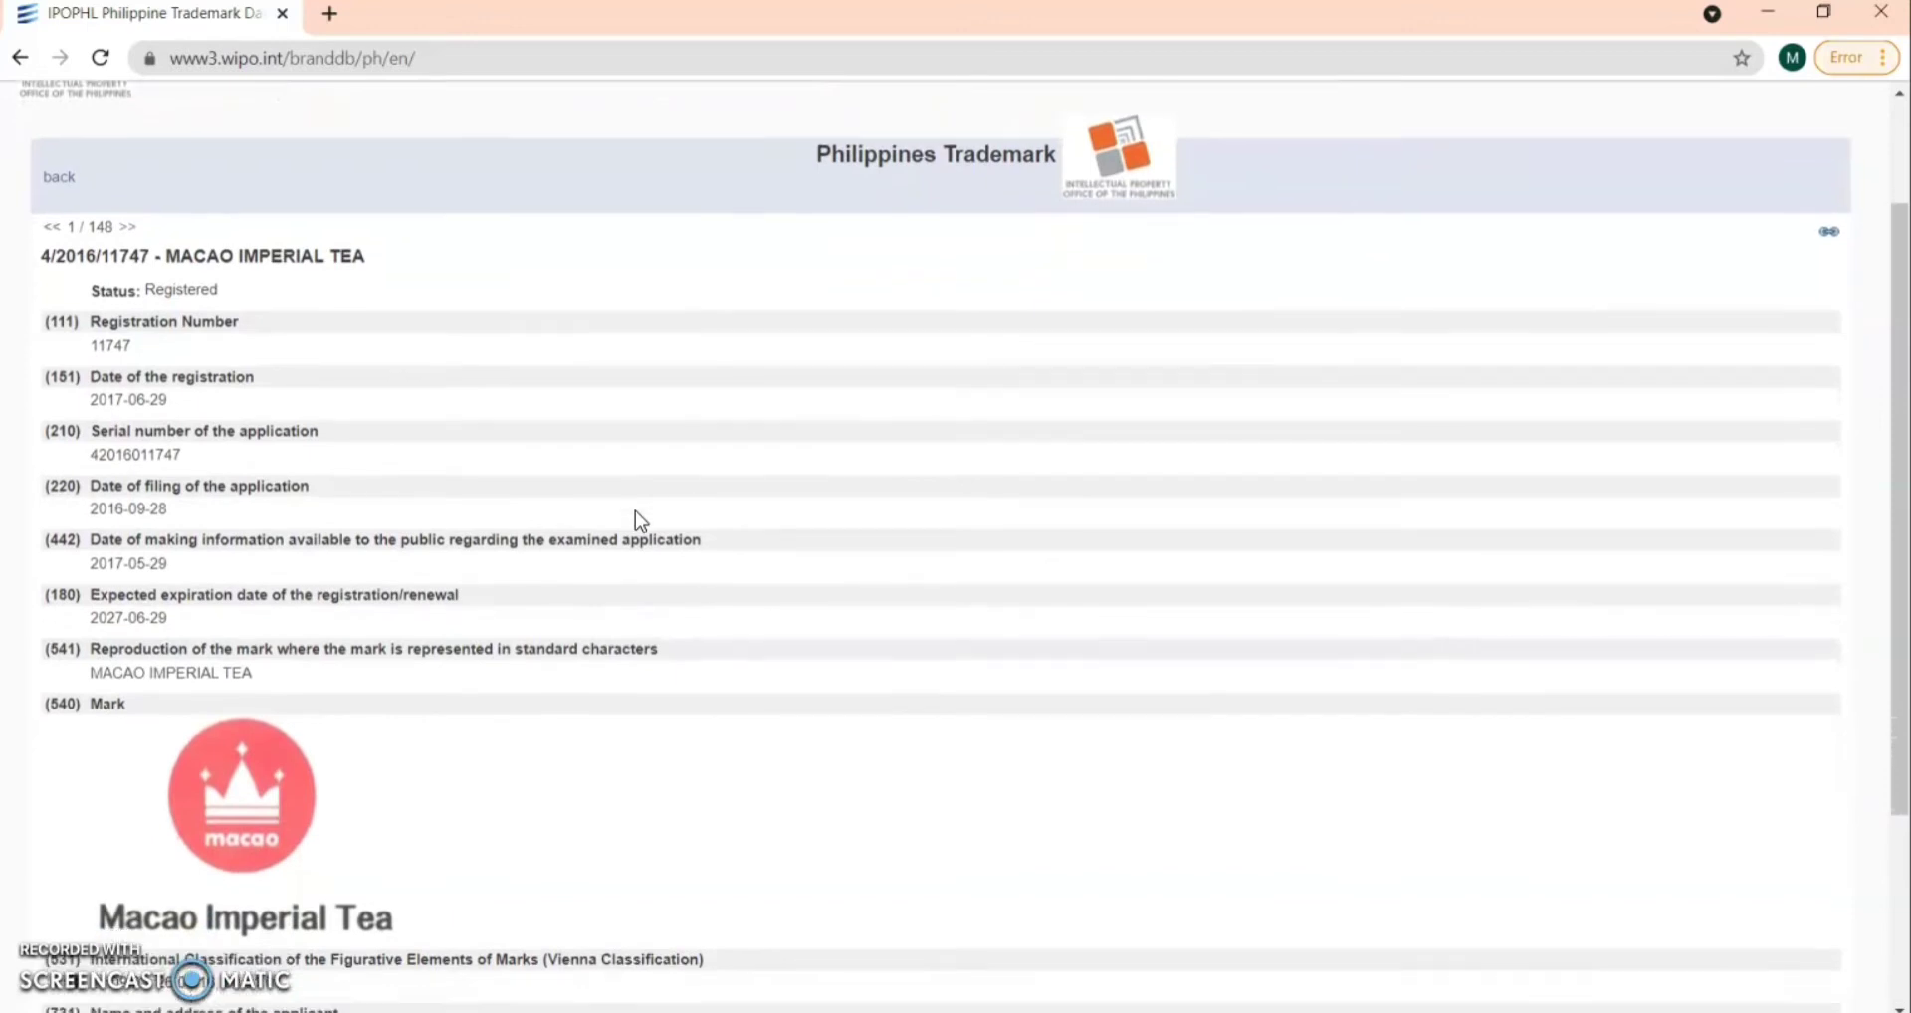
{"action": "scroll", "coordinate": [635, 510], "scroll_direction": "down", "scroll_amount": 1}
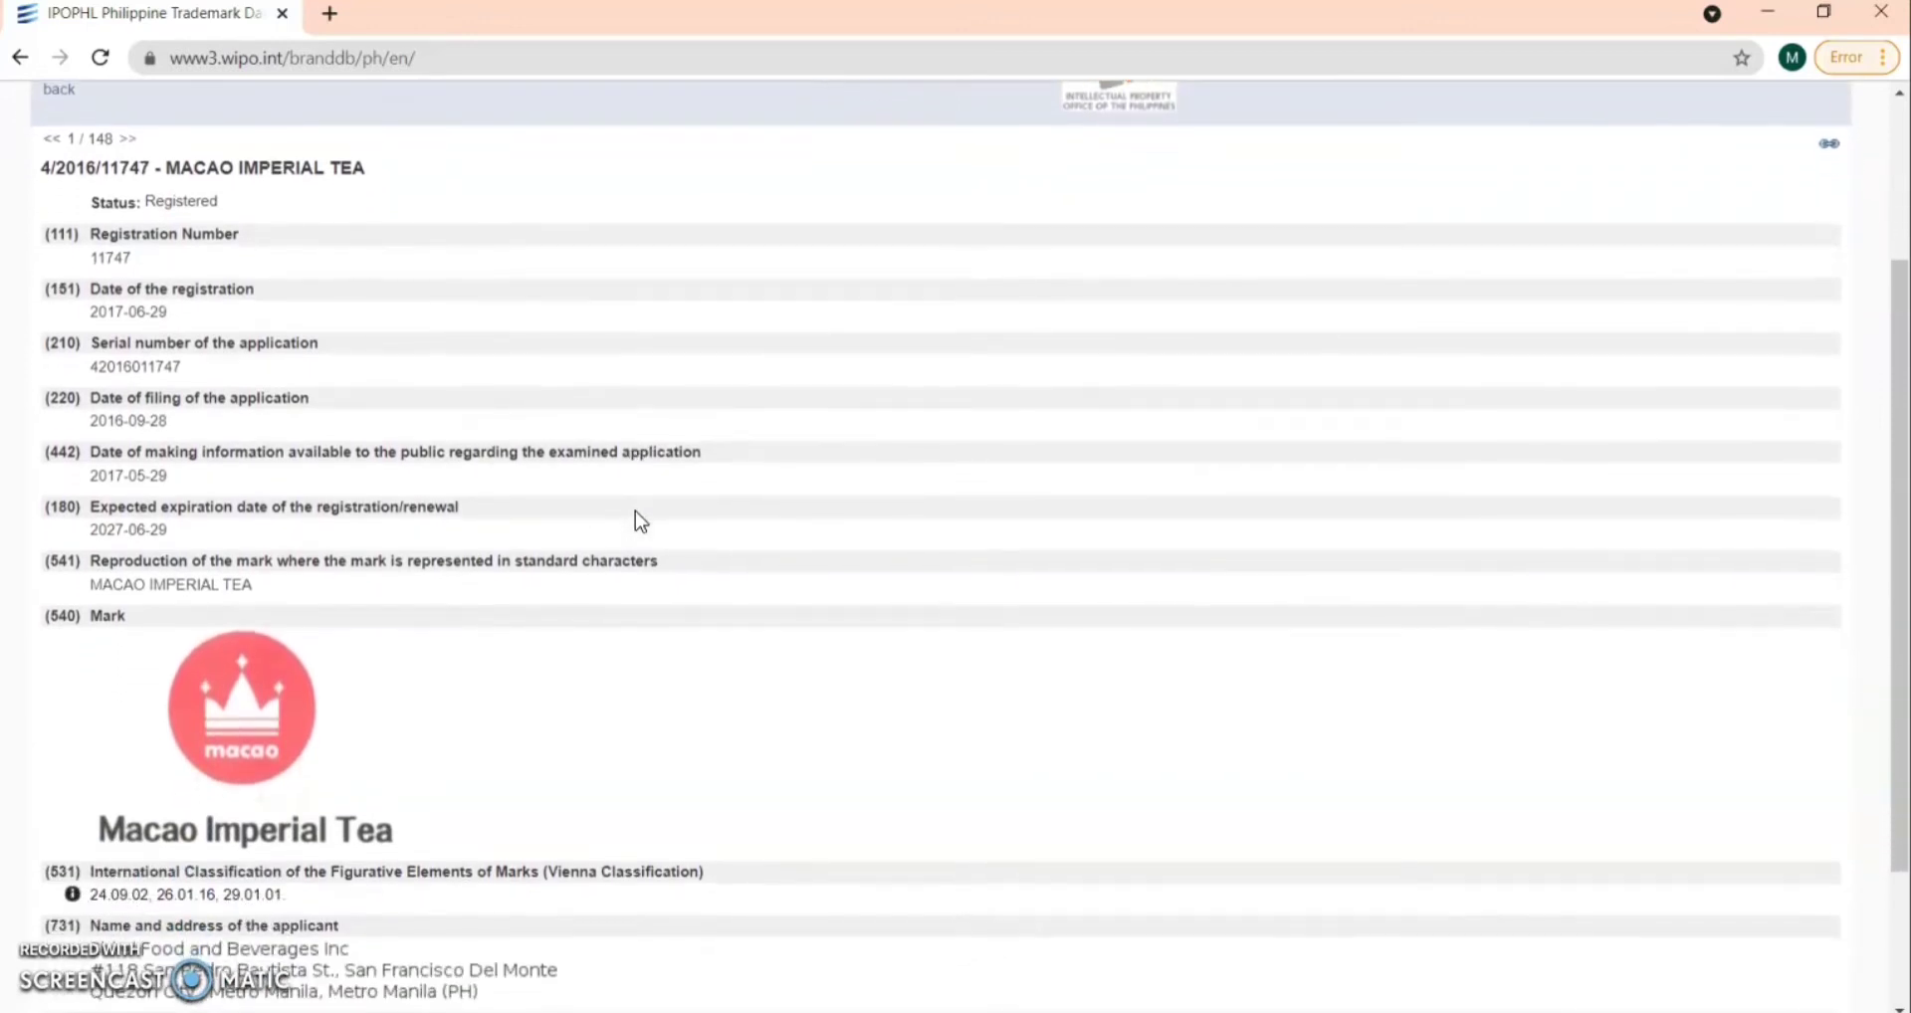
{"action": "scroll", "coordinate": [635, 510], "scroll_direction": "down", "scroll_amount": 1}
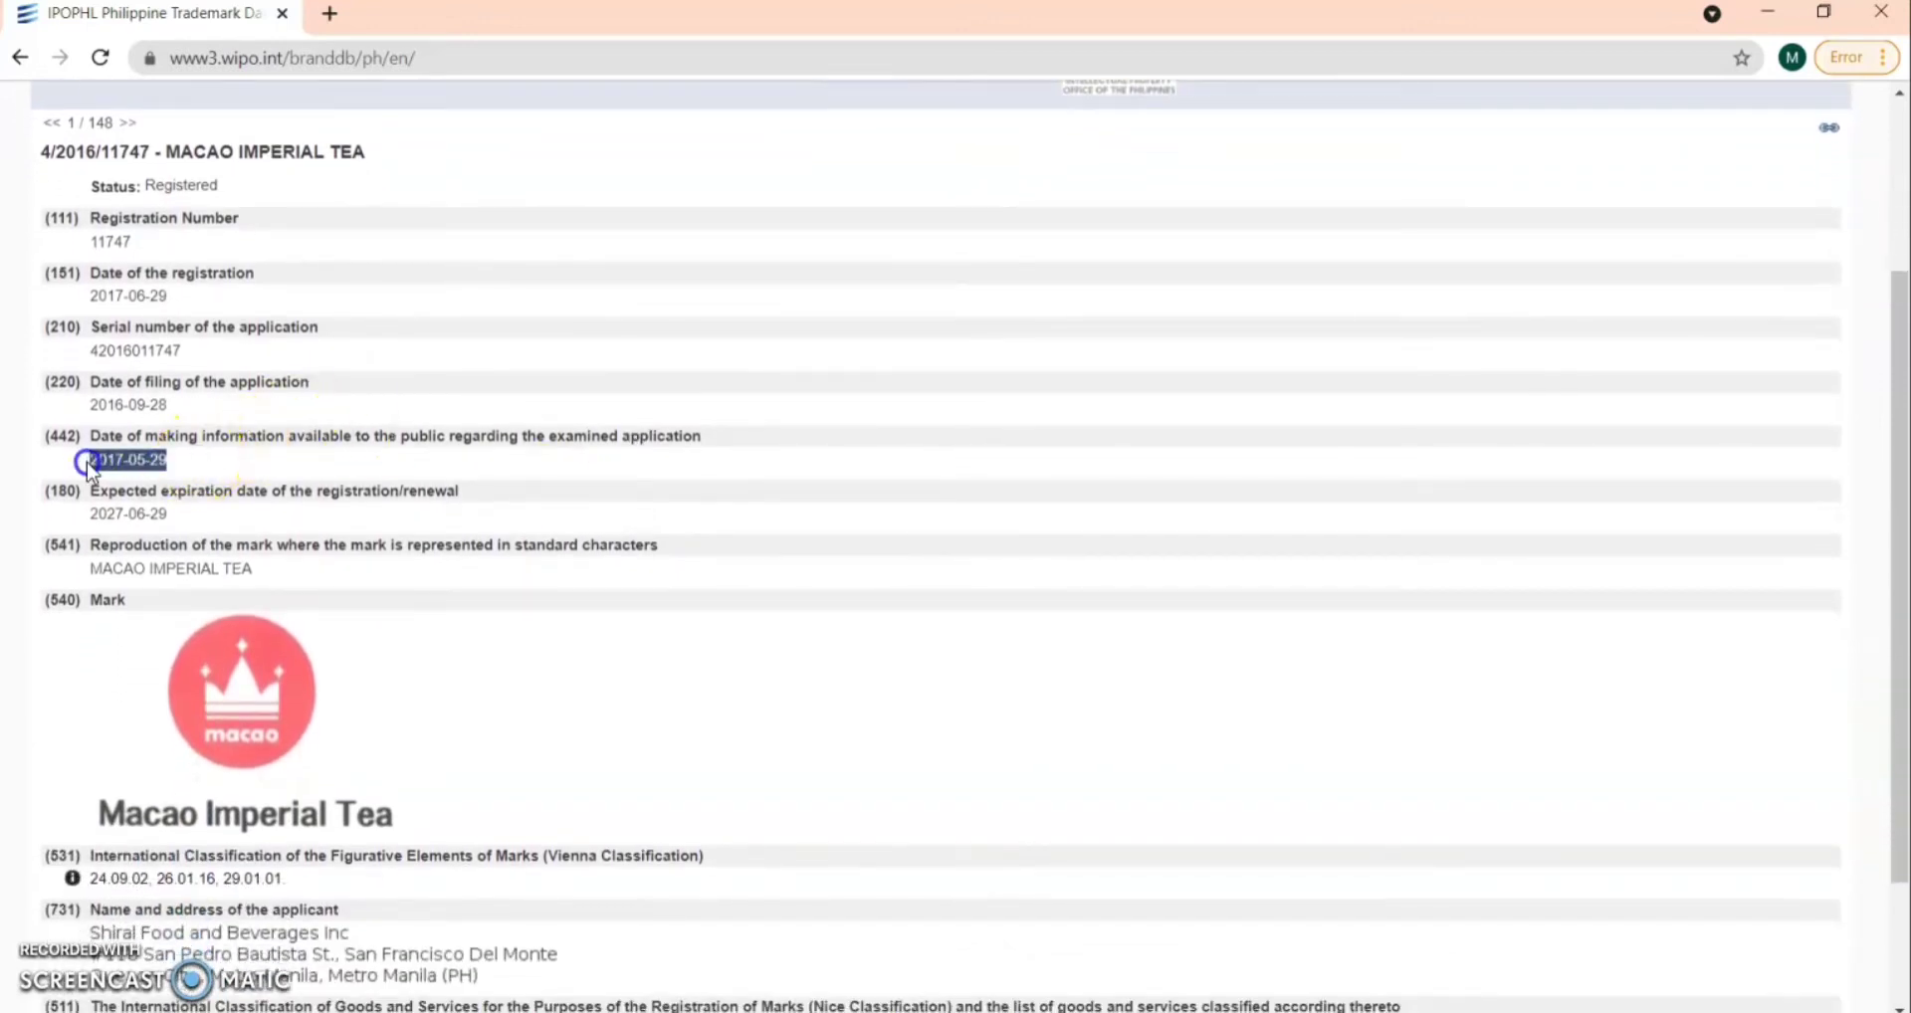
{"action": "left_click", "coordinate": [191, 514]}
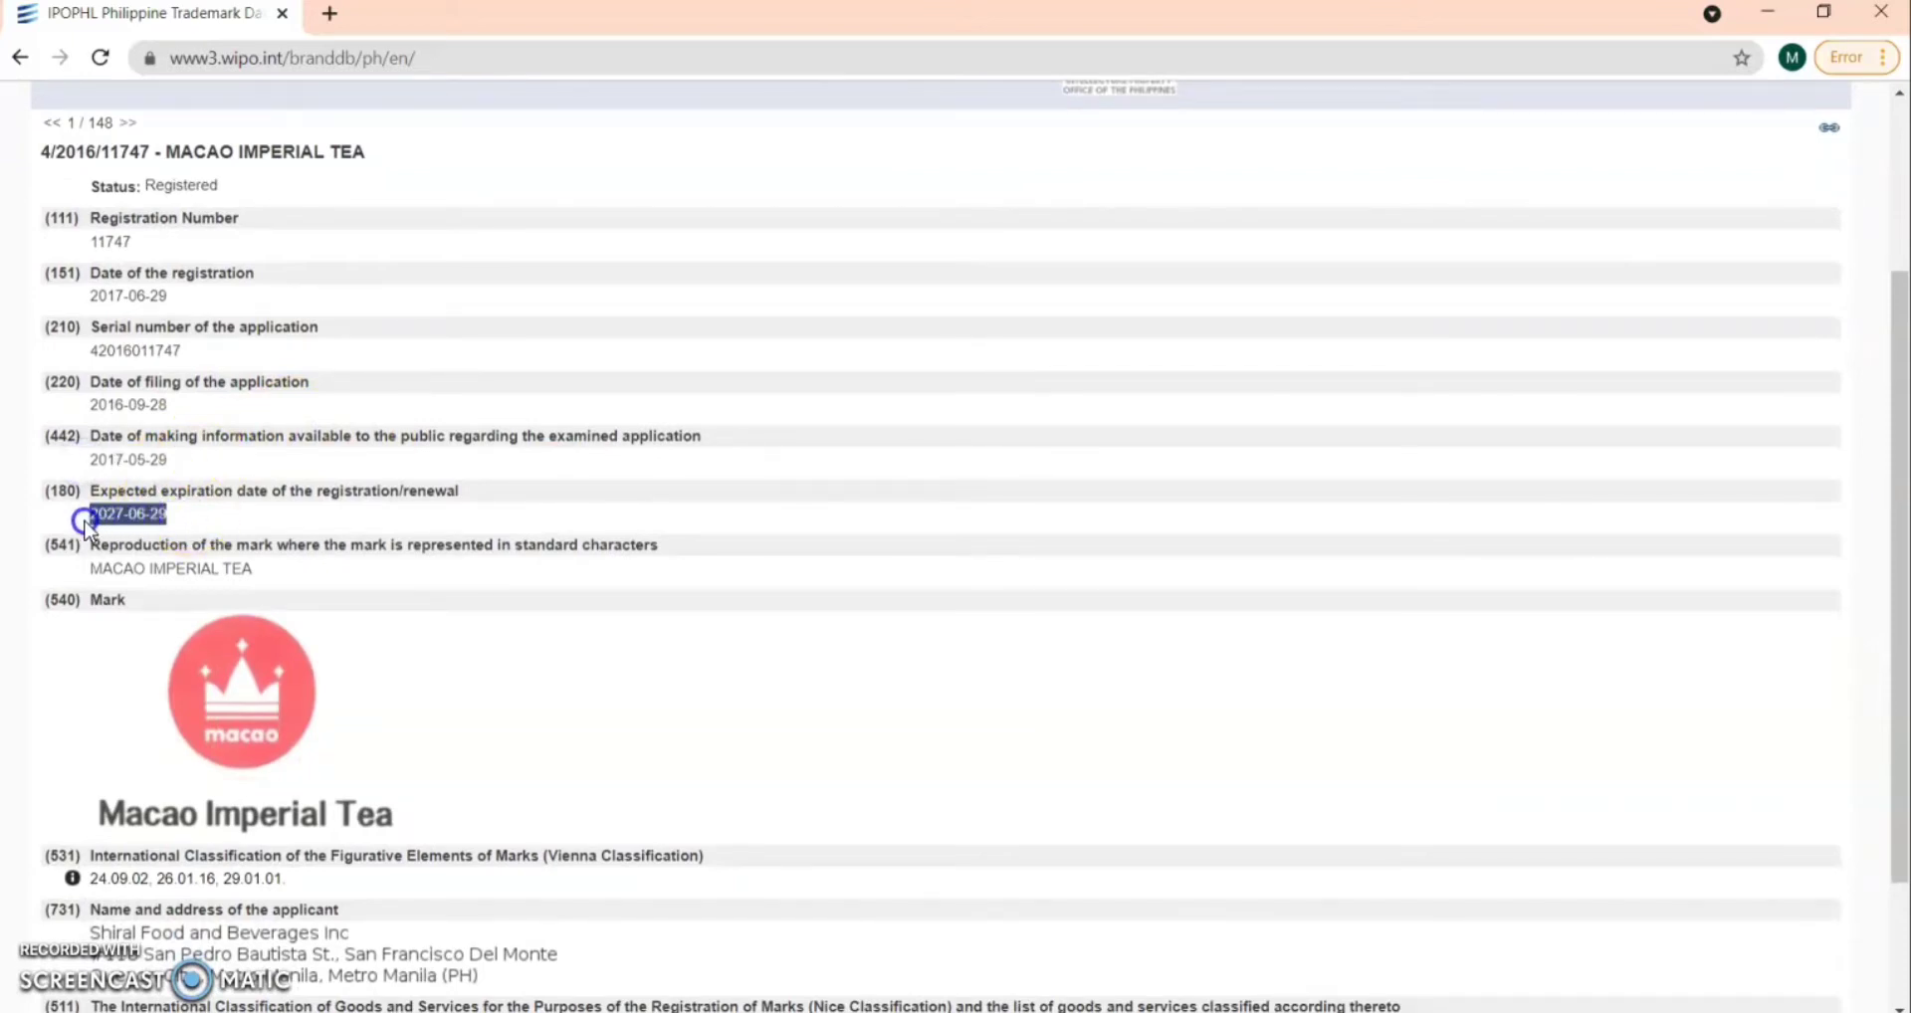
Point out the mark's logo and highlight the applicant's name and address, then scroll back up
{"action": "scroll", "coordinate": [555, 589], "scroll_direction": "down", "scroll_amount": 2}
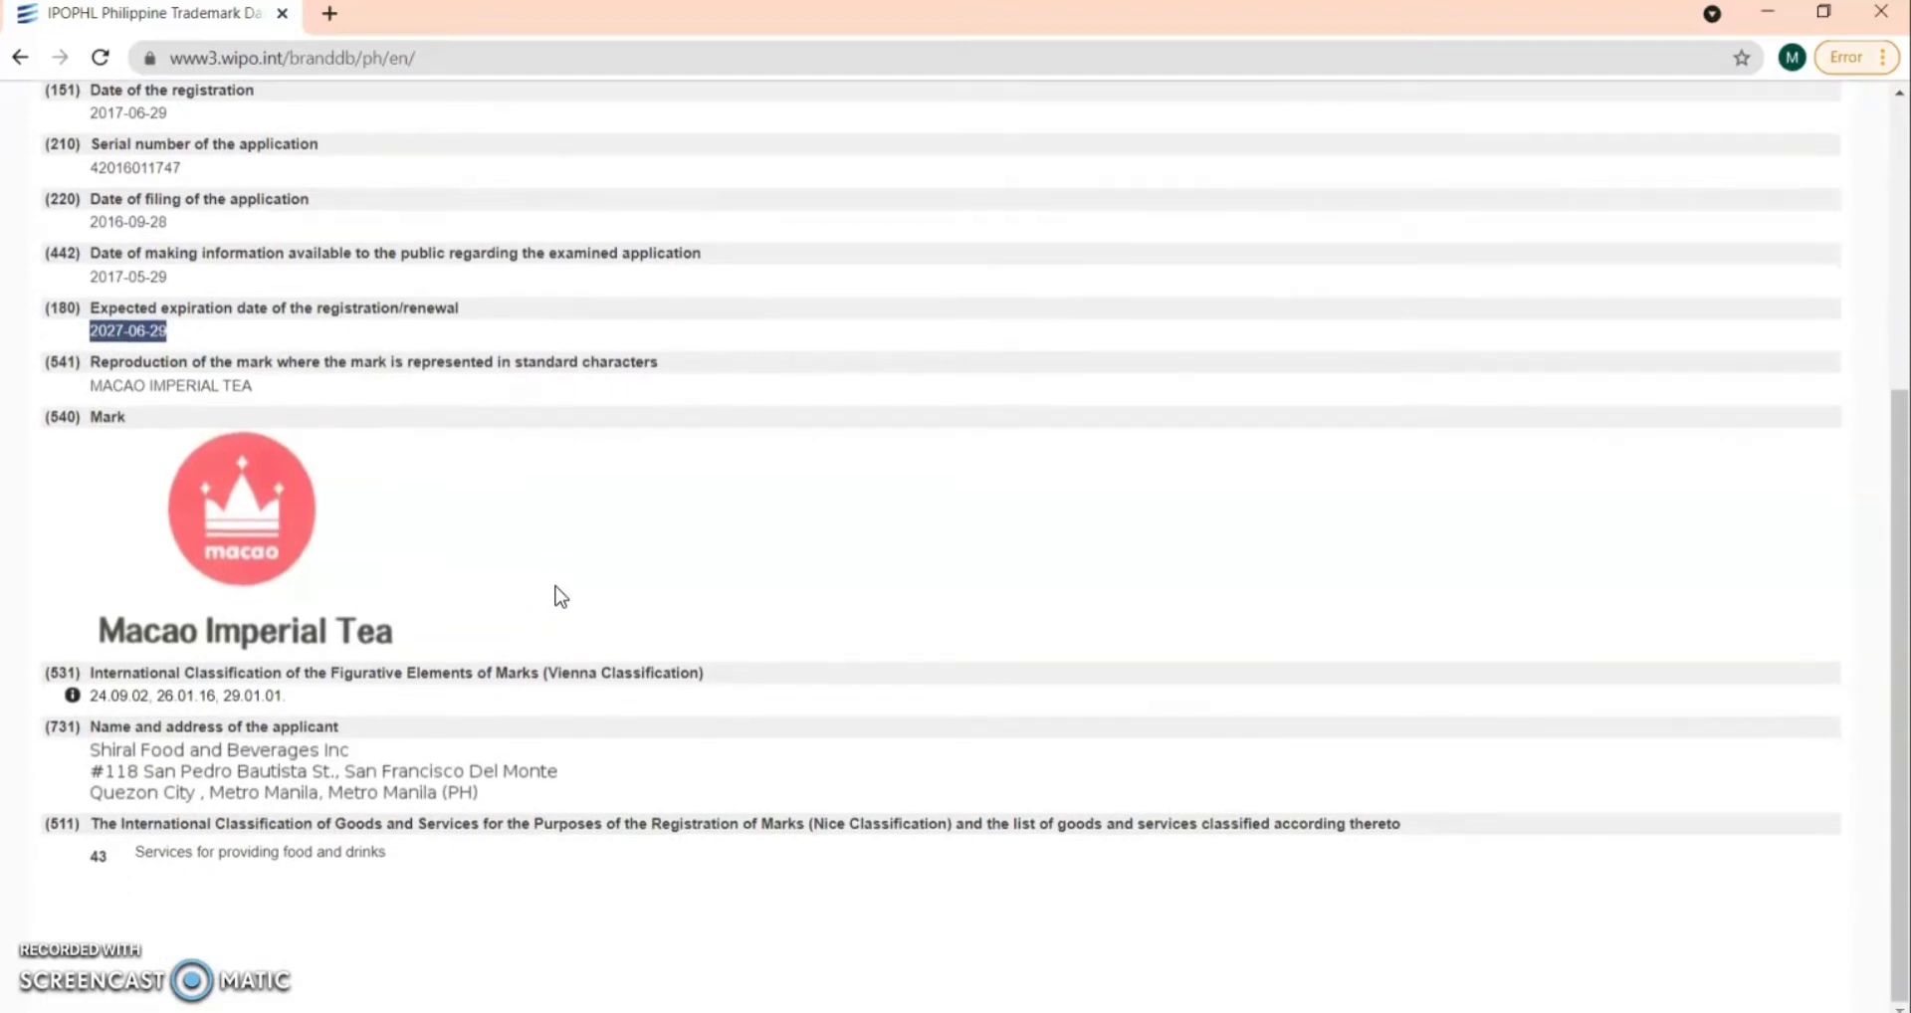
{"action": "left_click", "coordinate": [247, 514]}
{"action": "left_click", "coordinate": [334, 715]}
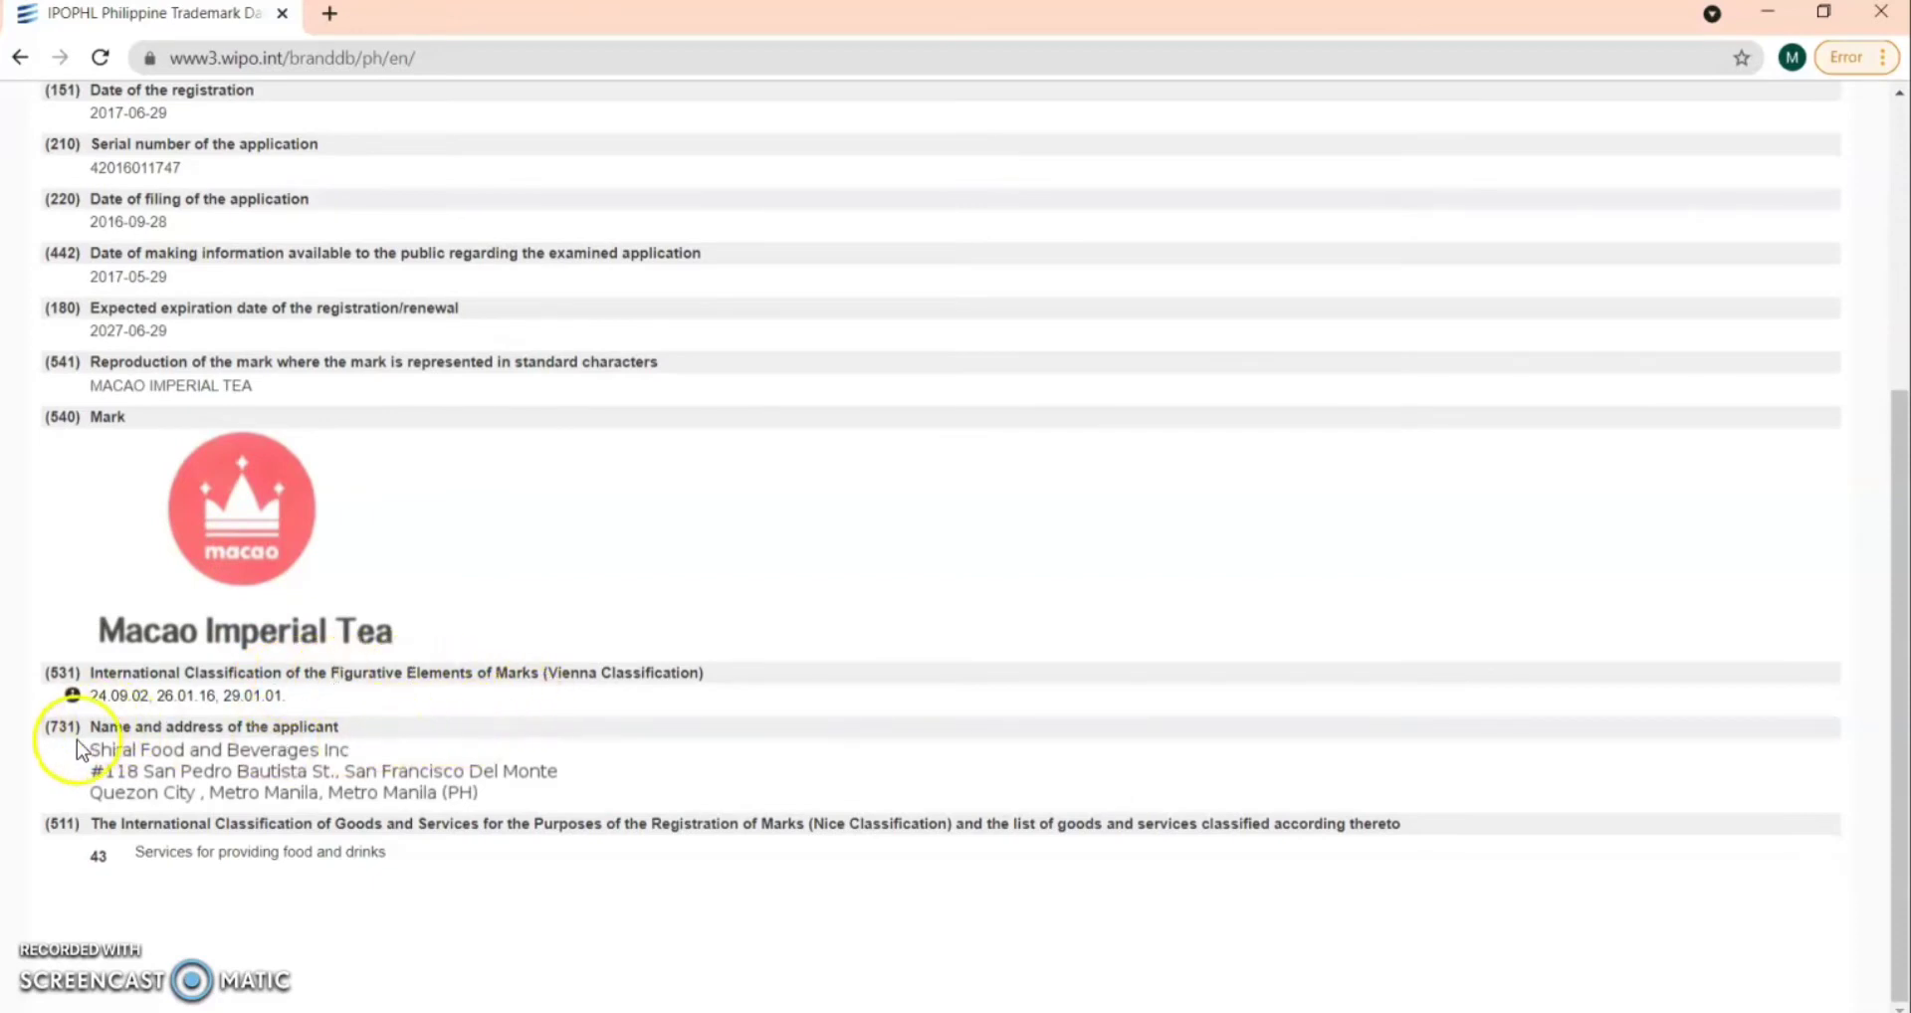
{"action": "left_click_drag", "start_coordinate": [87, 754], "coordinate": [510, 802]}
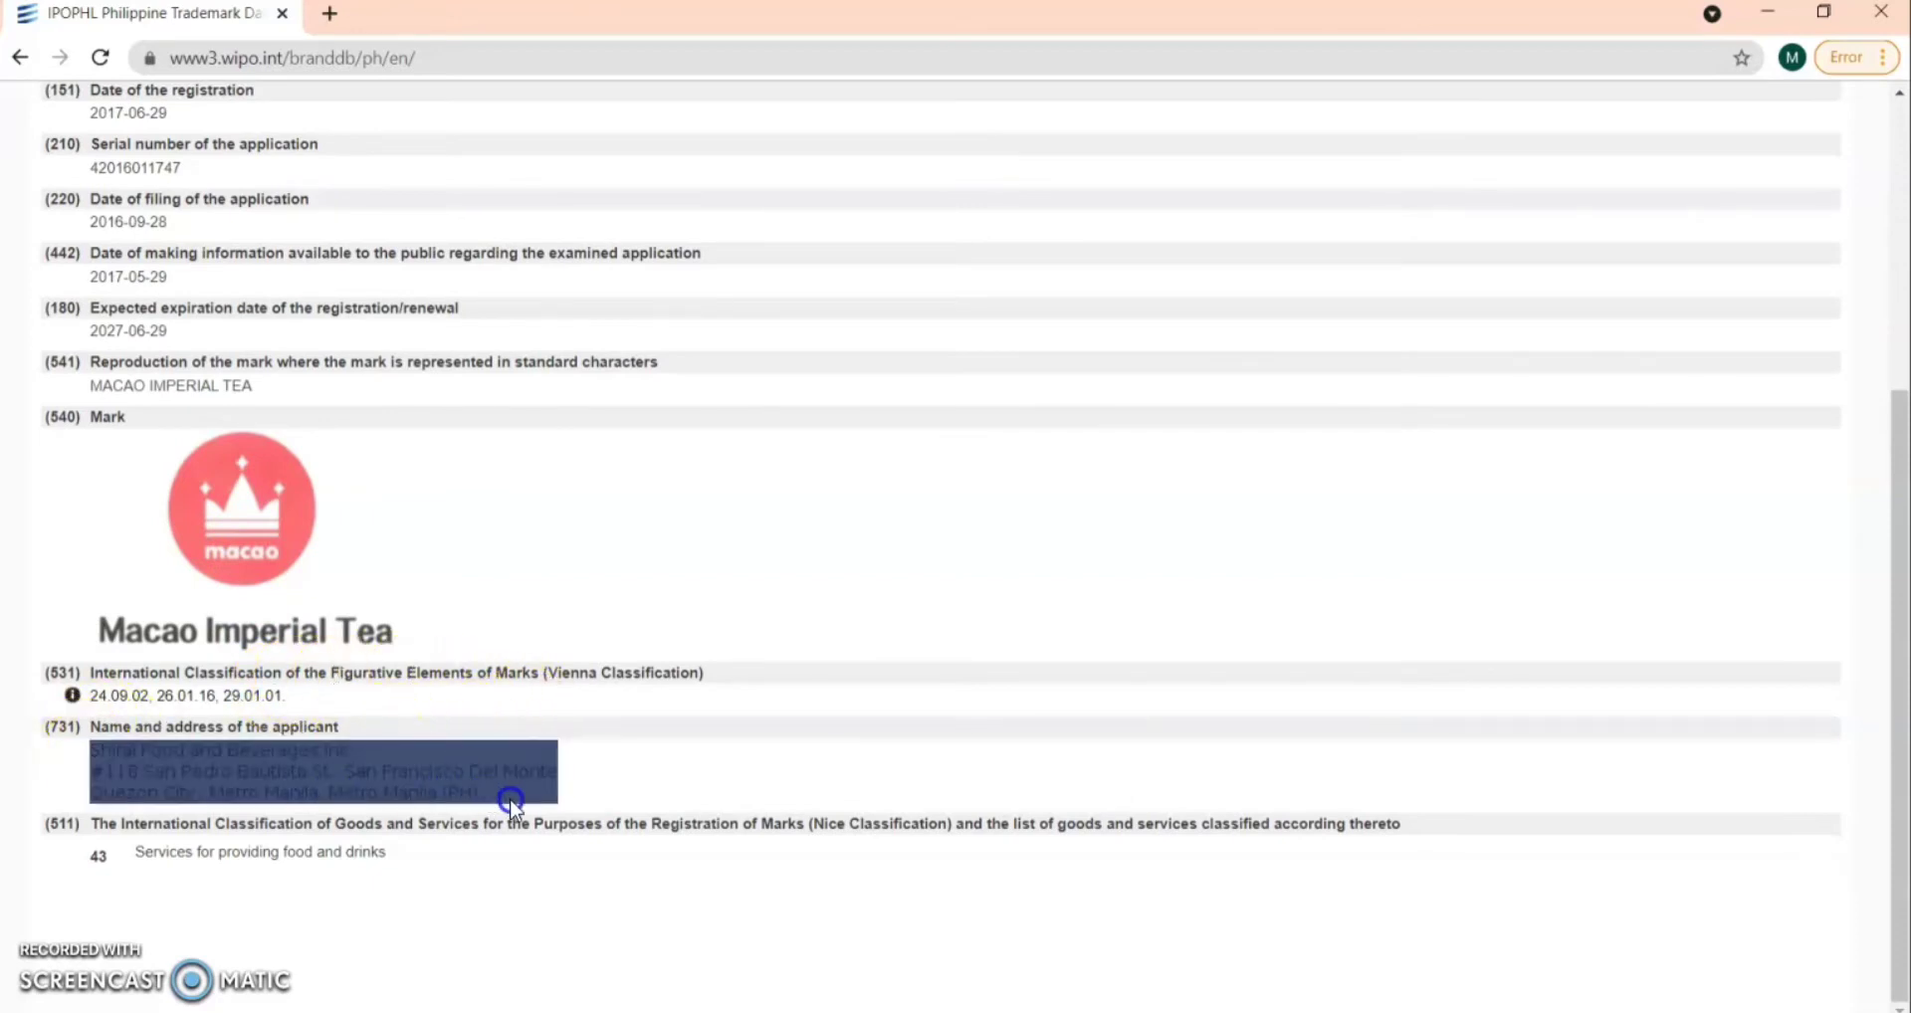
{"action": "left_click", "coordinate": [547, 851]}
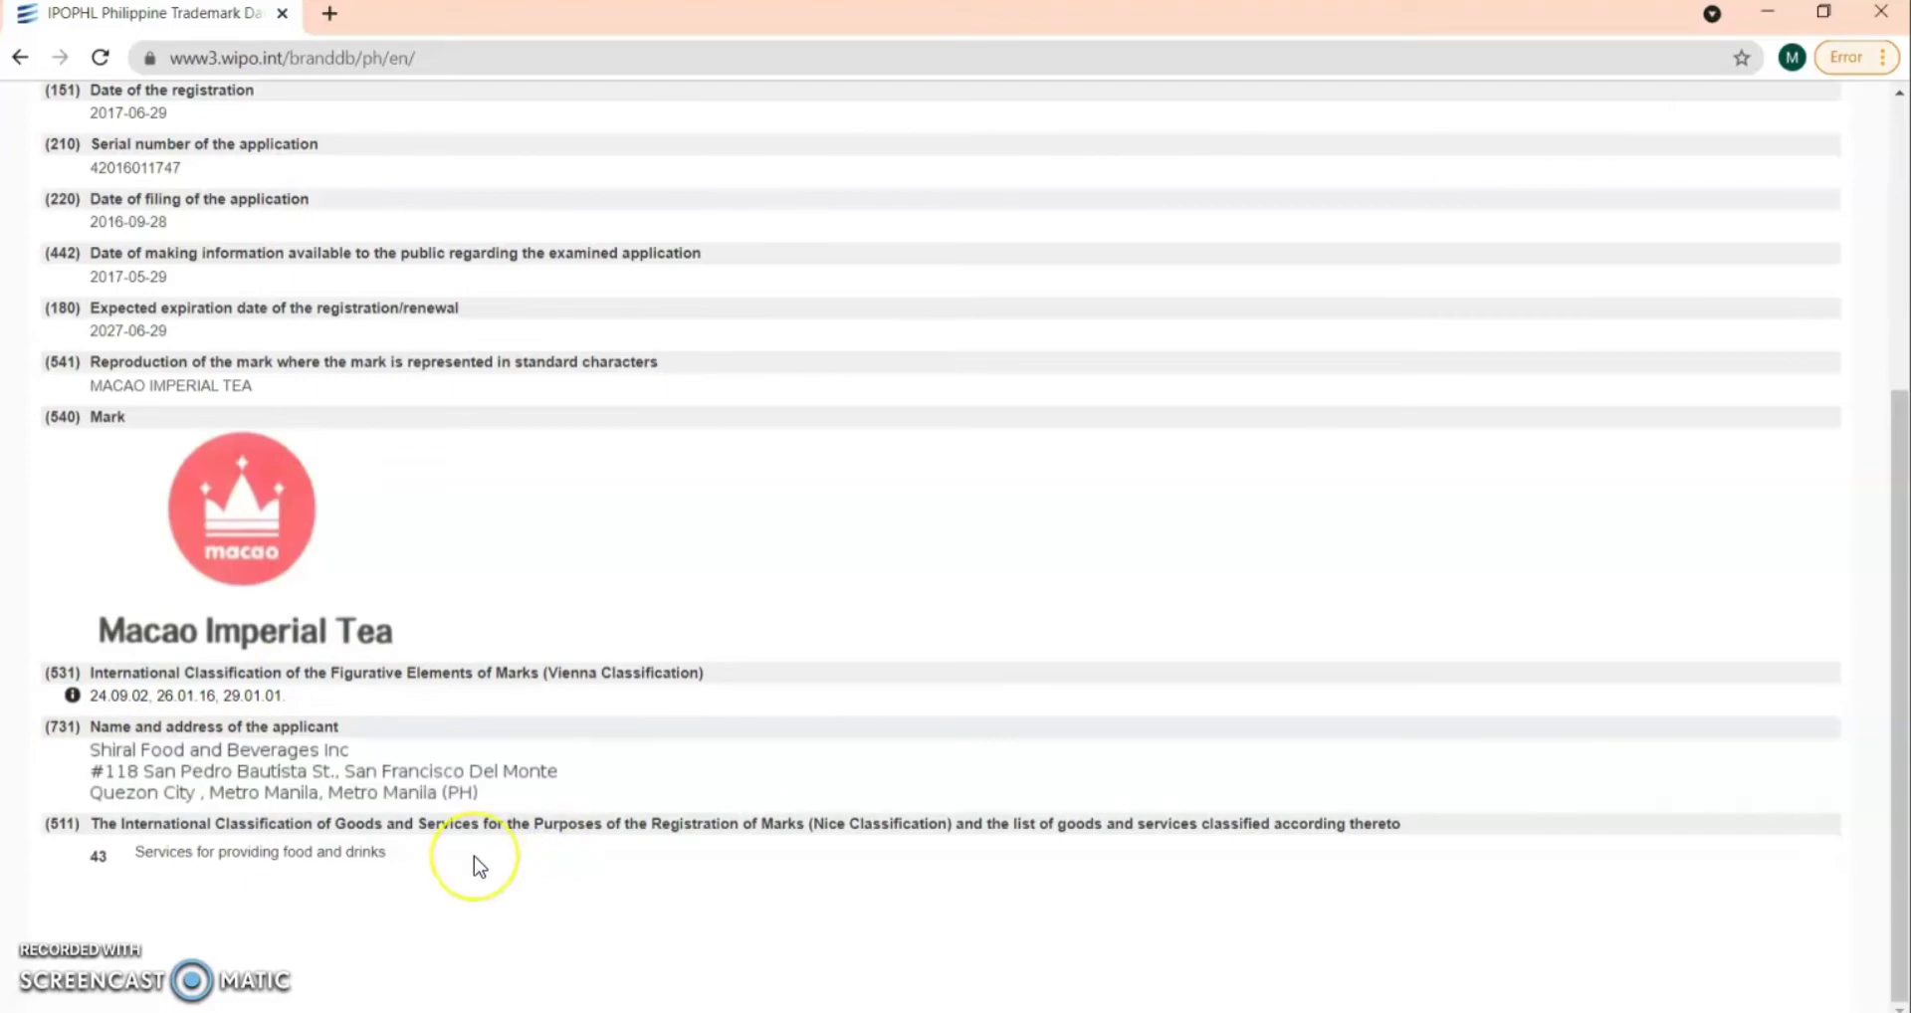
{"action": "scroll", "coordinate": [476, 862], "scroll_direction": "up", "scroll_amount": 5}
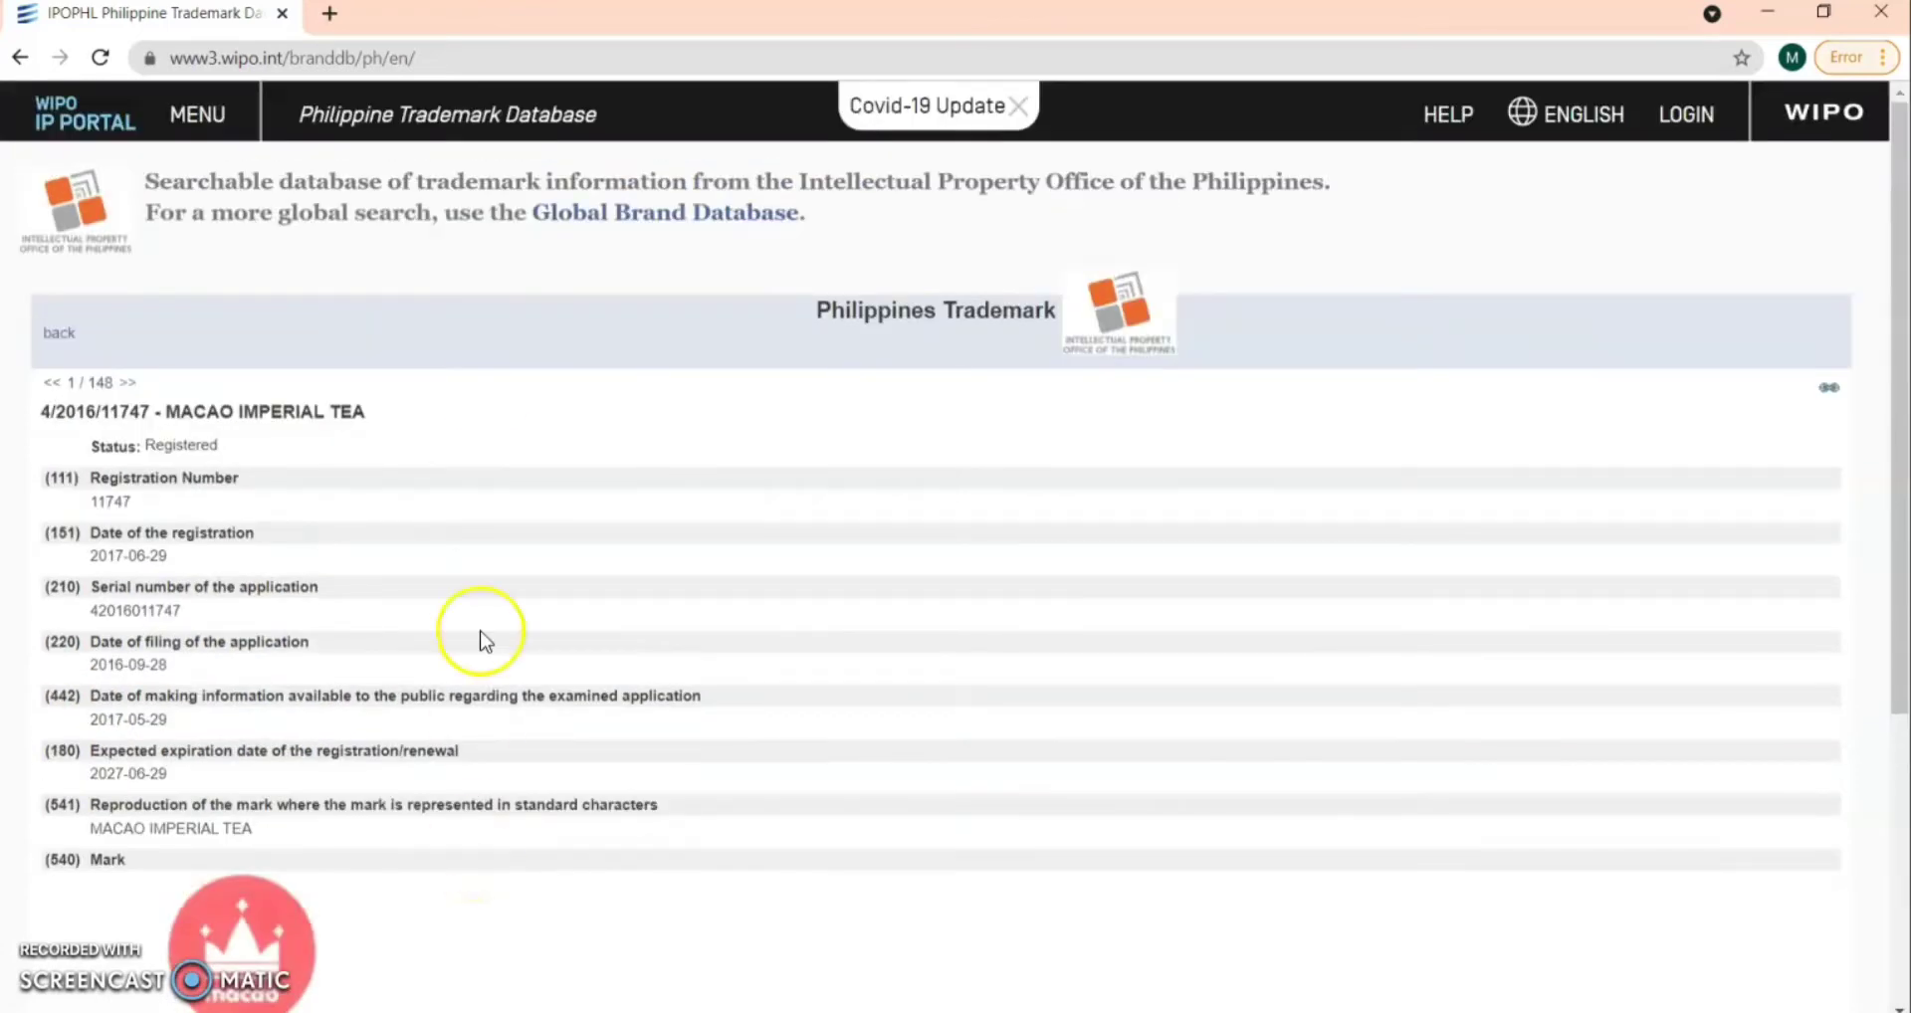
Search holders for Kohl Industries Corporation and remove the macao imperial term, listing 74,235 results
{"action": "left_click", "coordinate": [70, 336]}
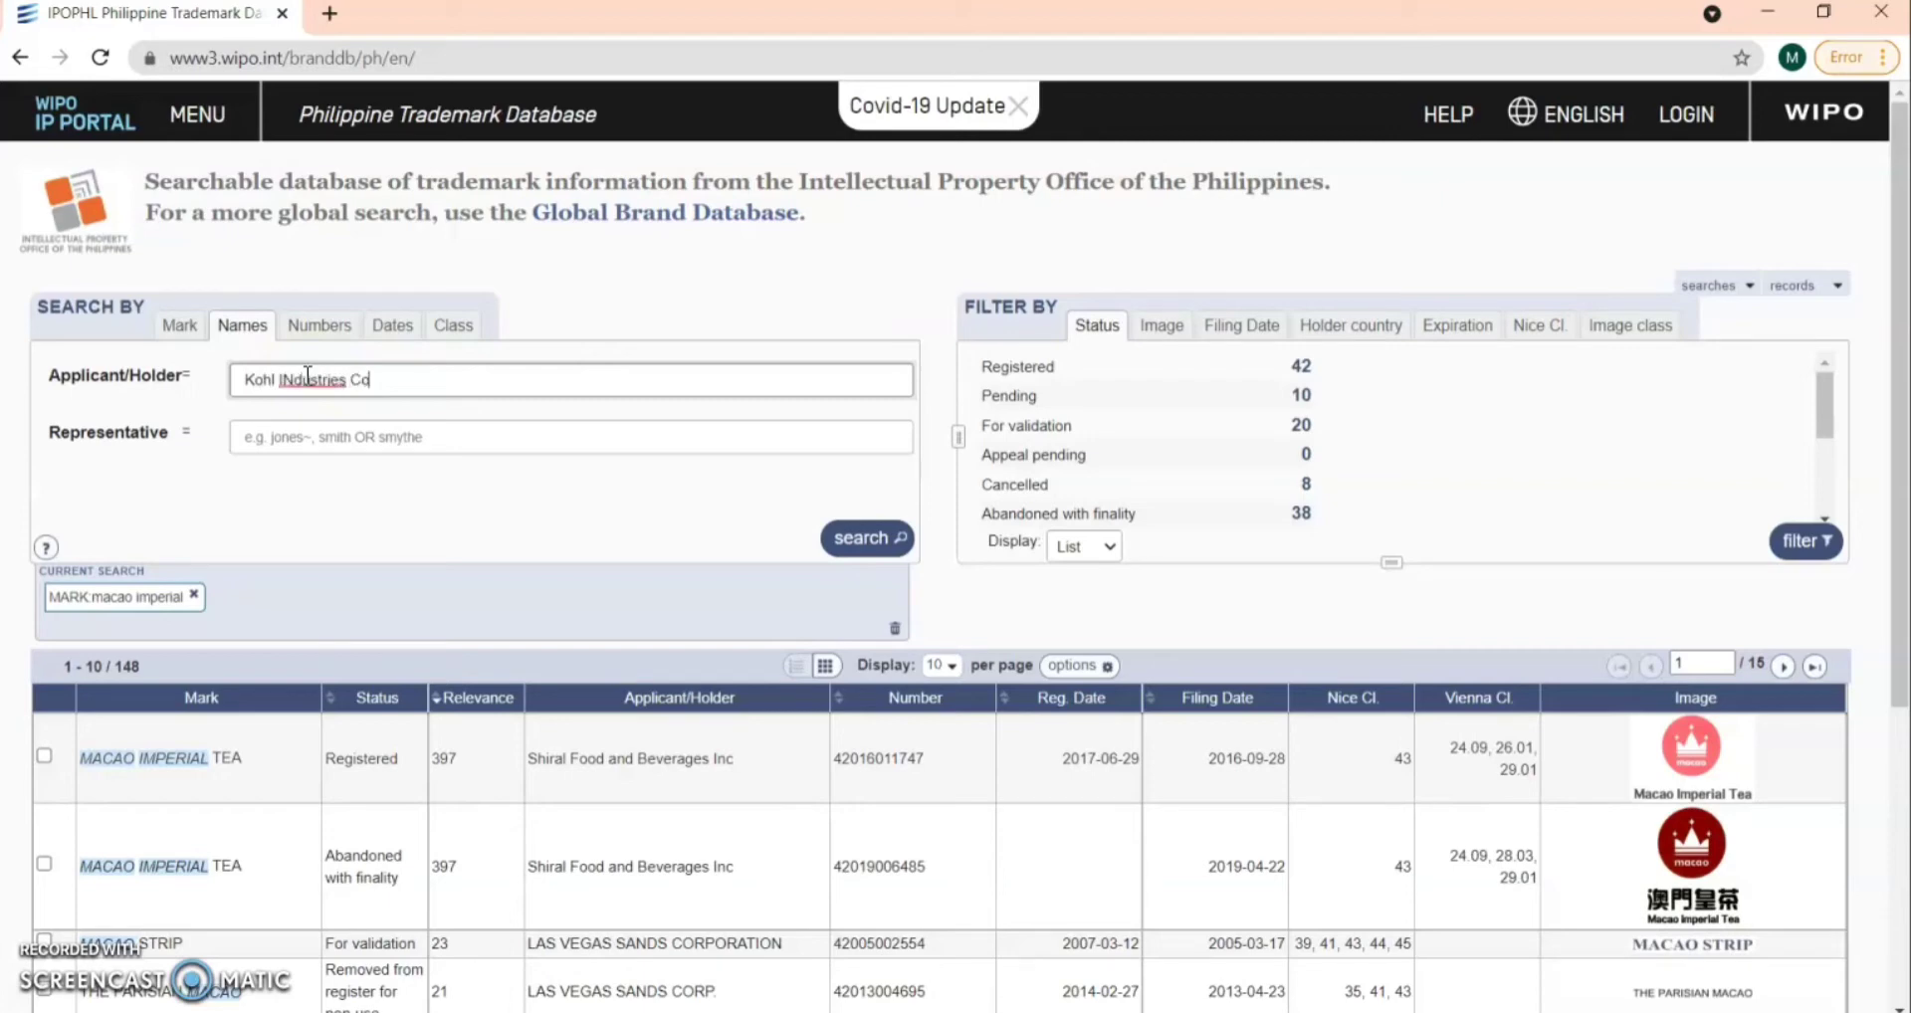
{"action": "key", "text": "Return"}
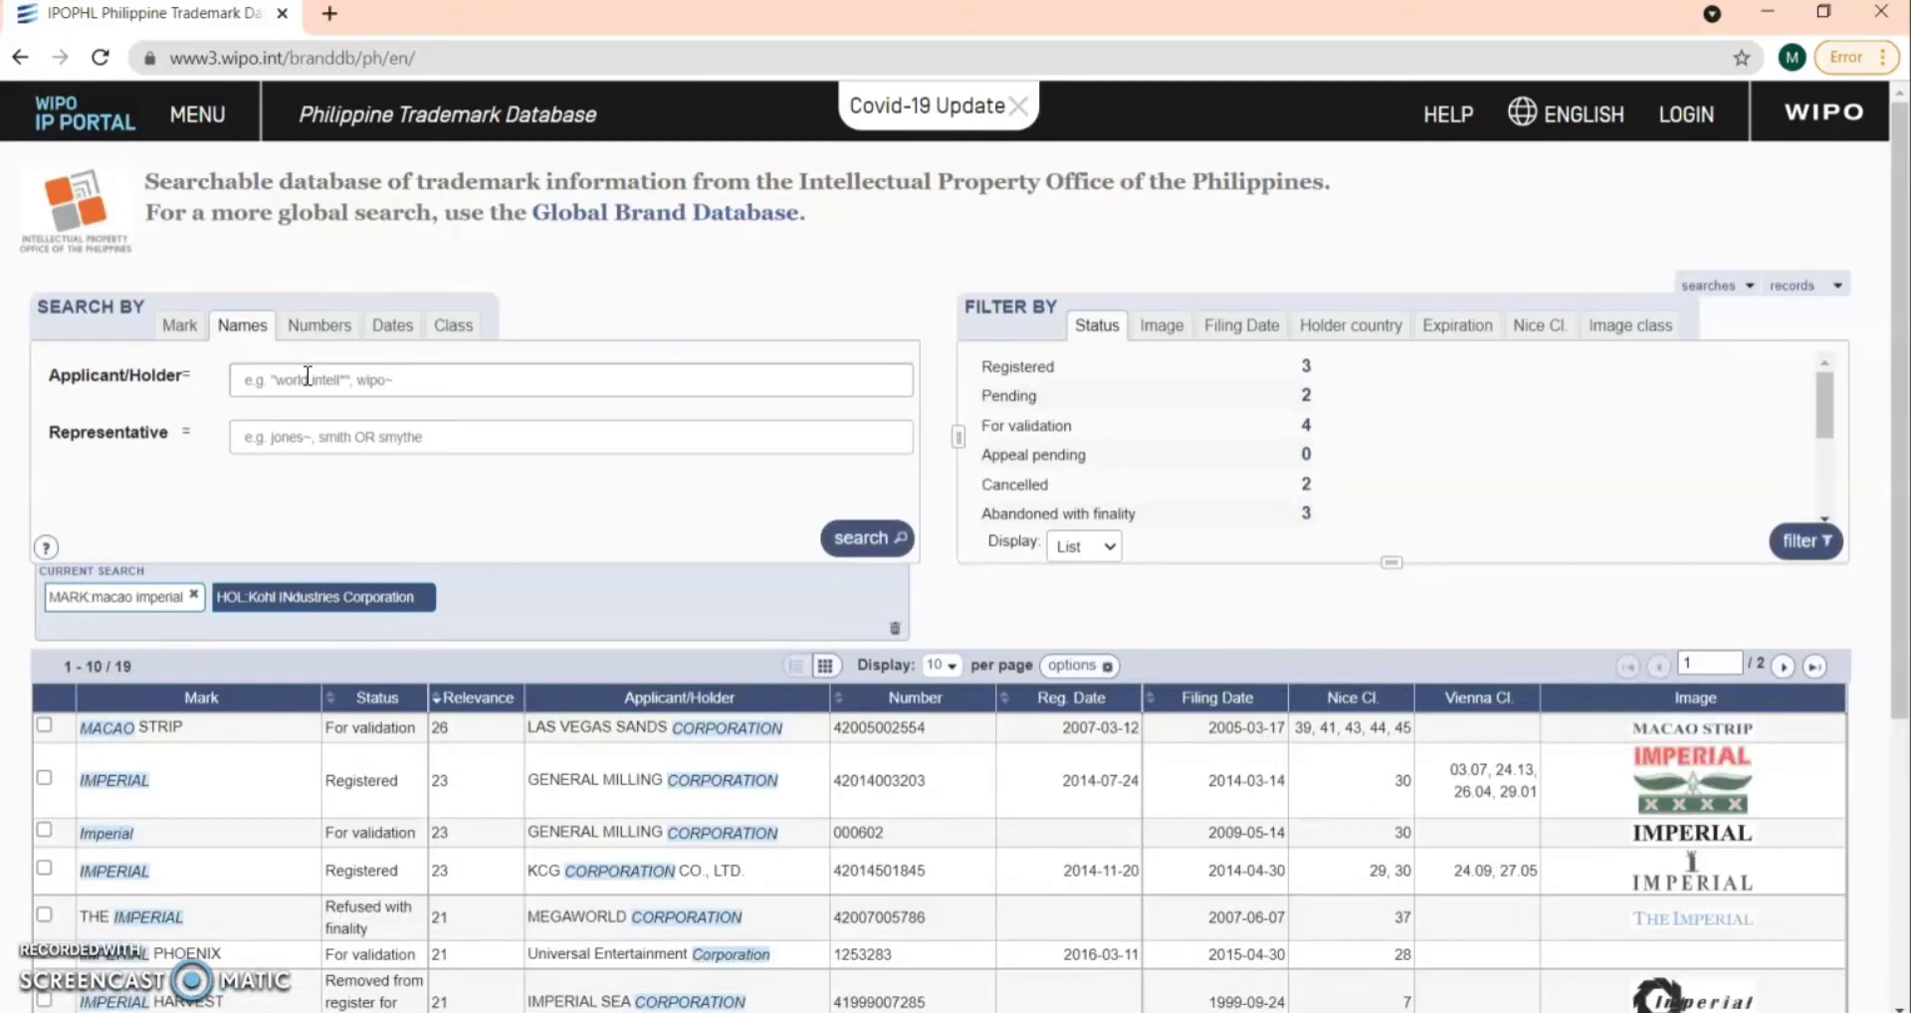
{"action": "left_click", "coordinate": [194, 595]}
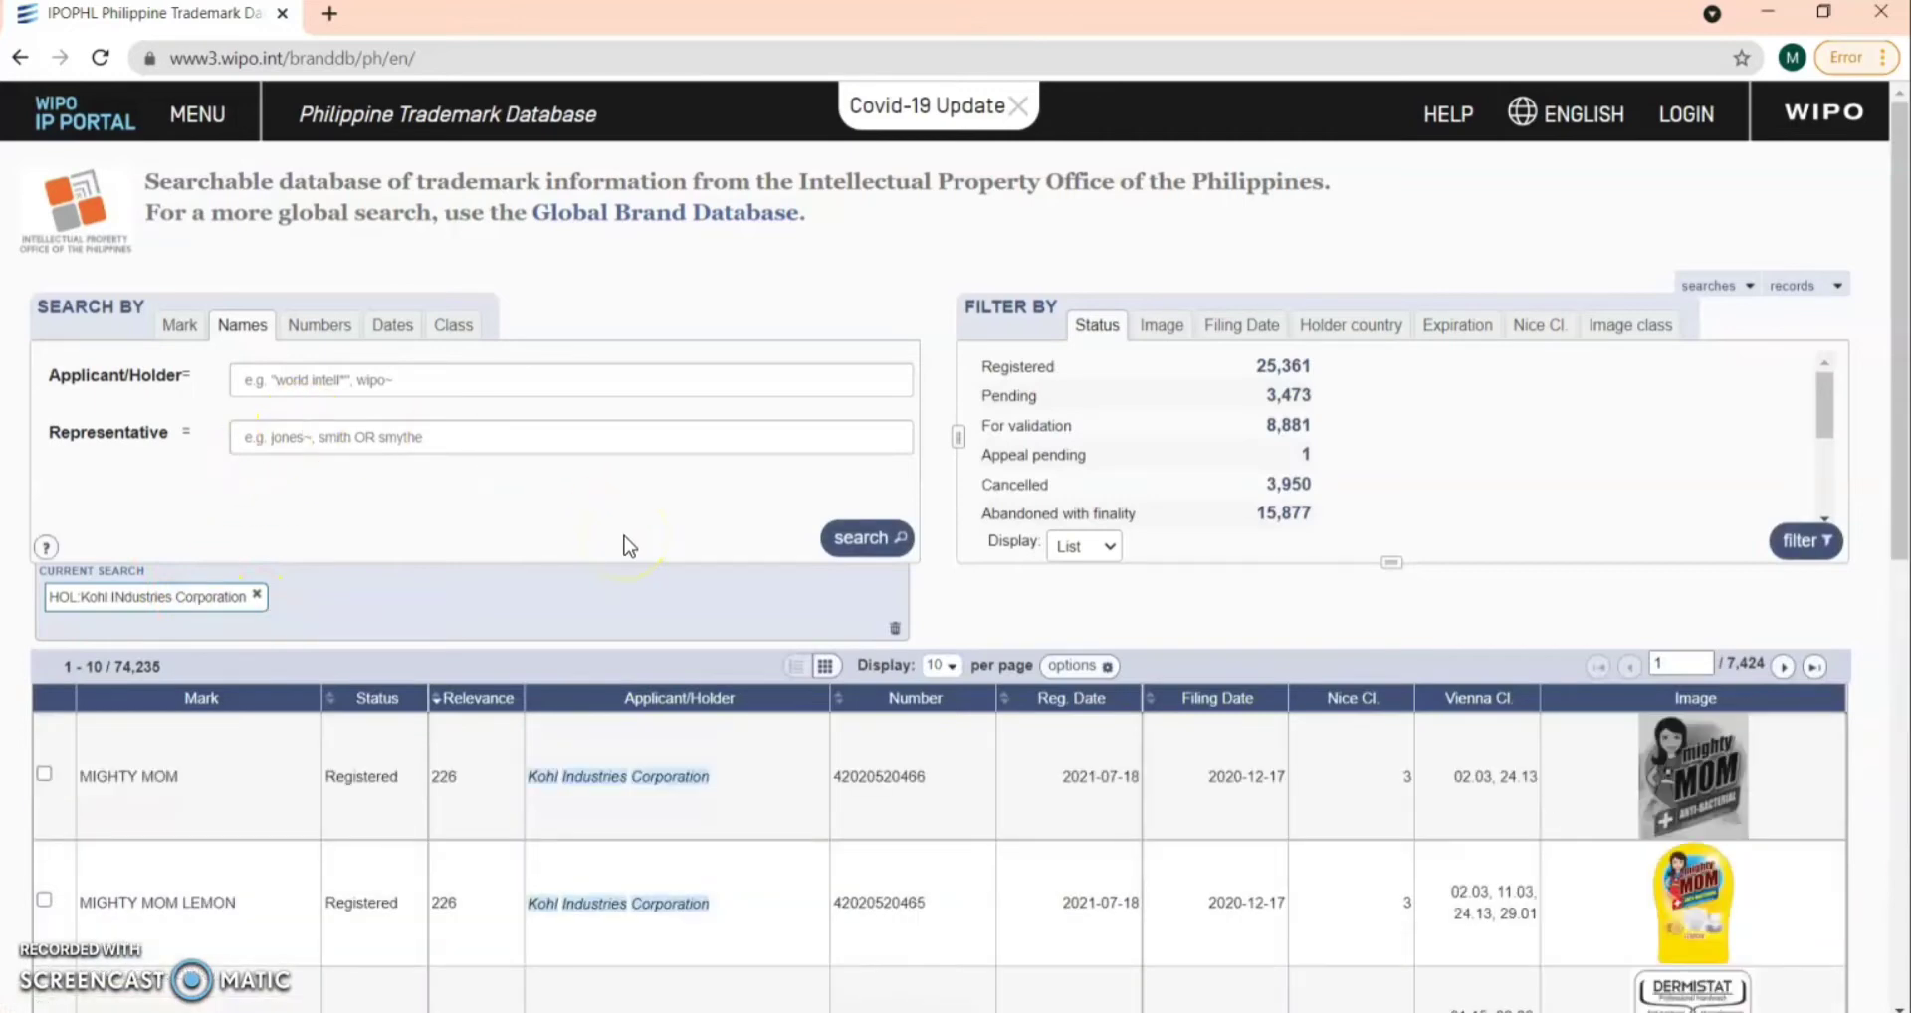
{"action": "scroll", "coordinate": [1194, 752], "scroll_direction": "down", "scroll_amount": 3}
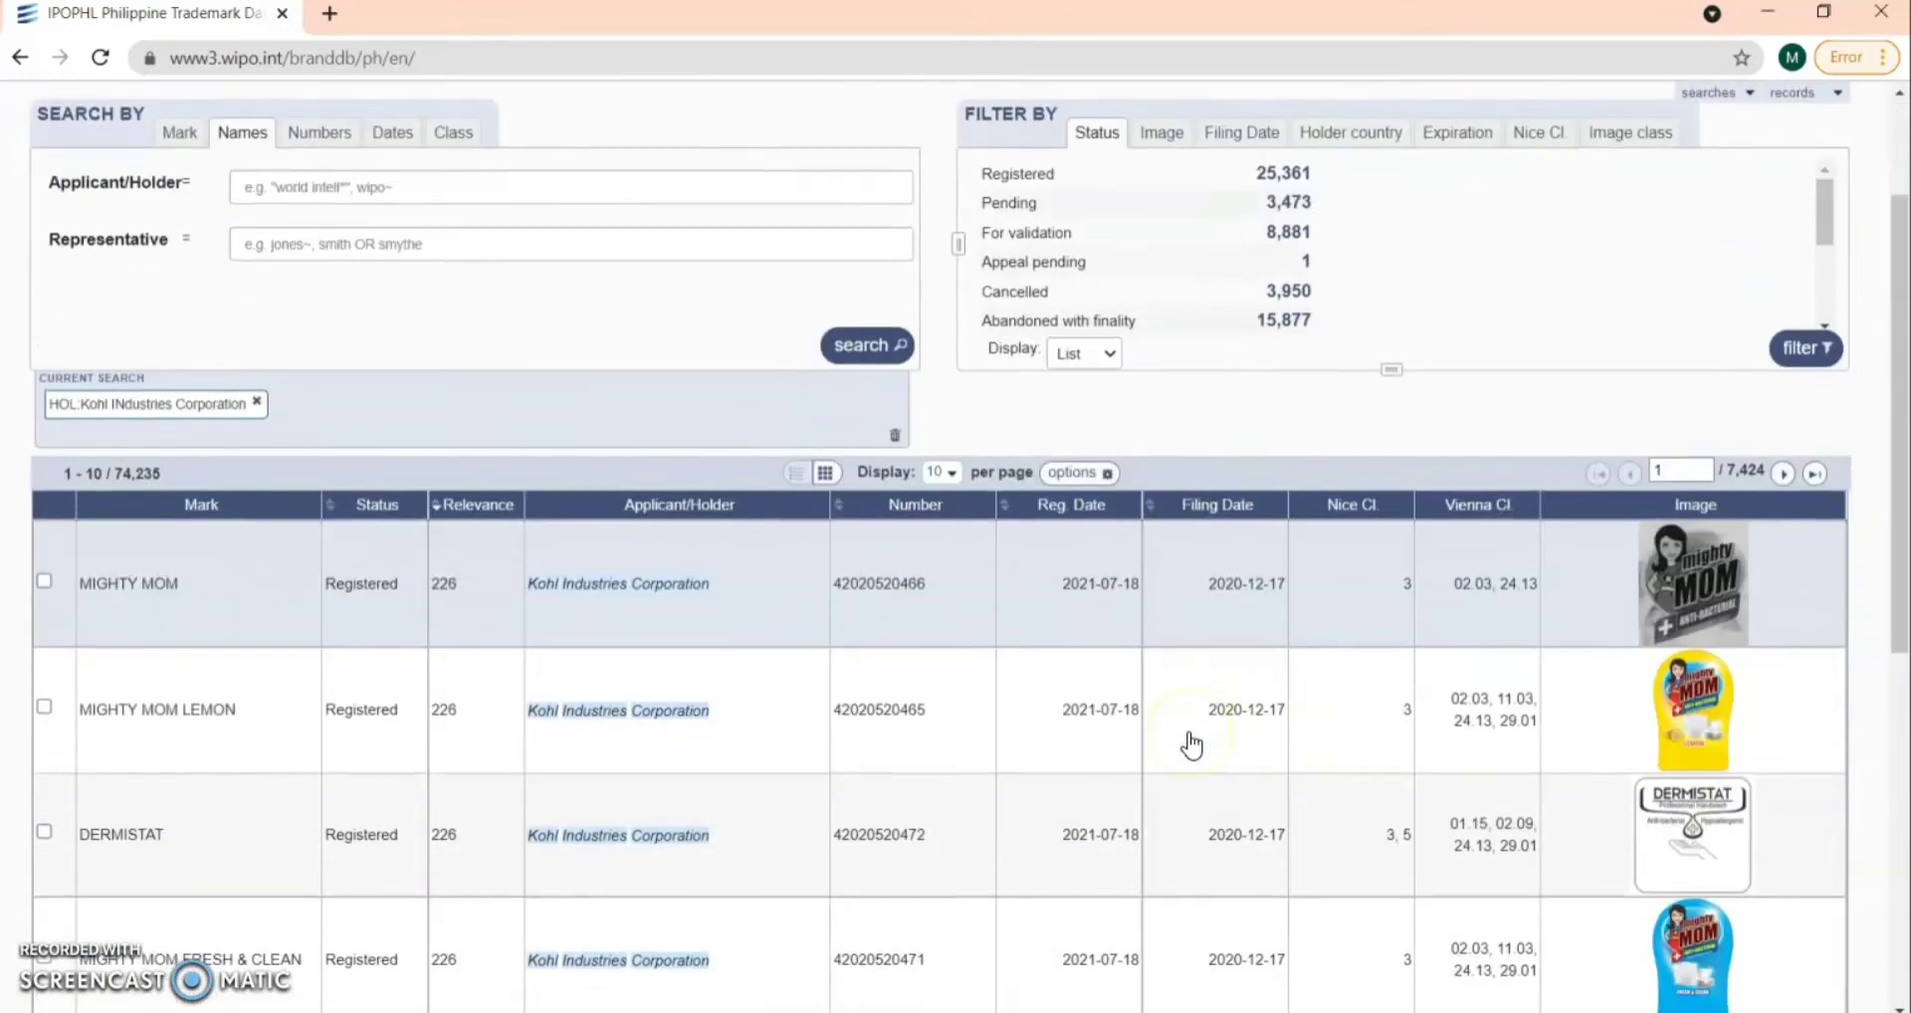
{"action": "scroll", "coordinate": [1192, 745], "scroll_direction": "down", "scroll_amount": 5}
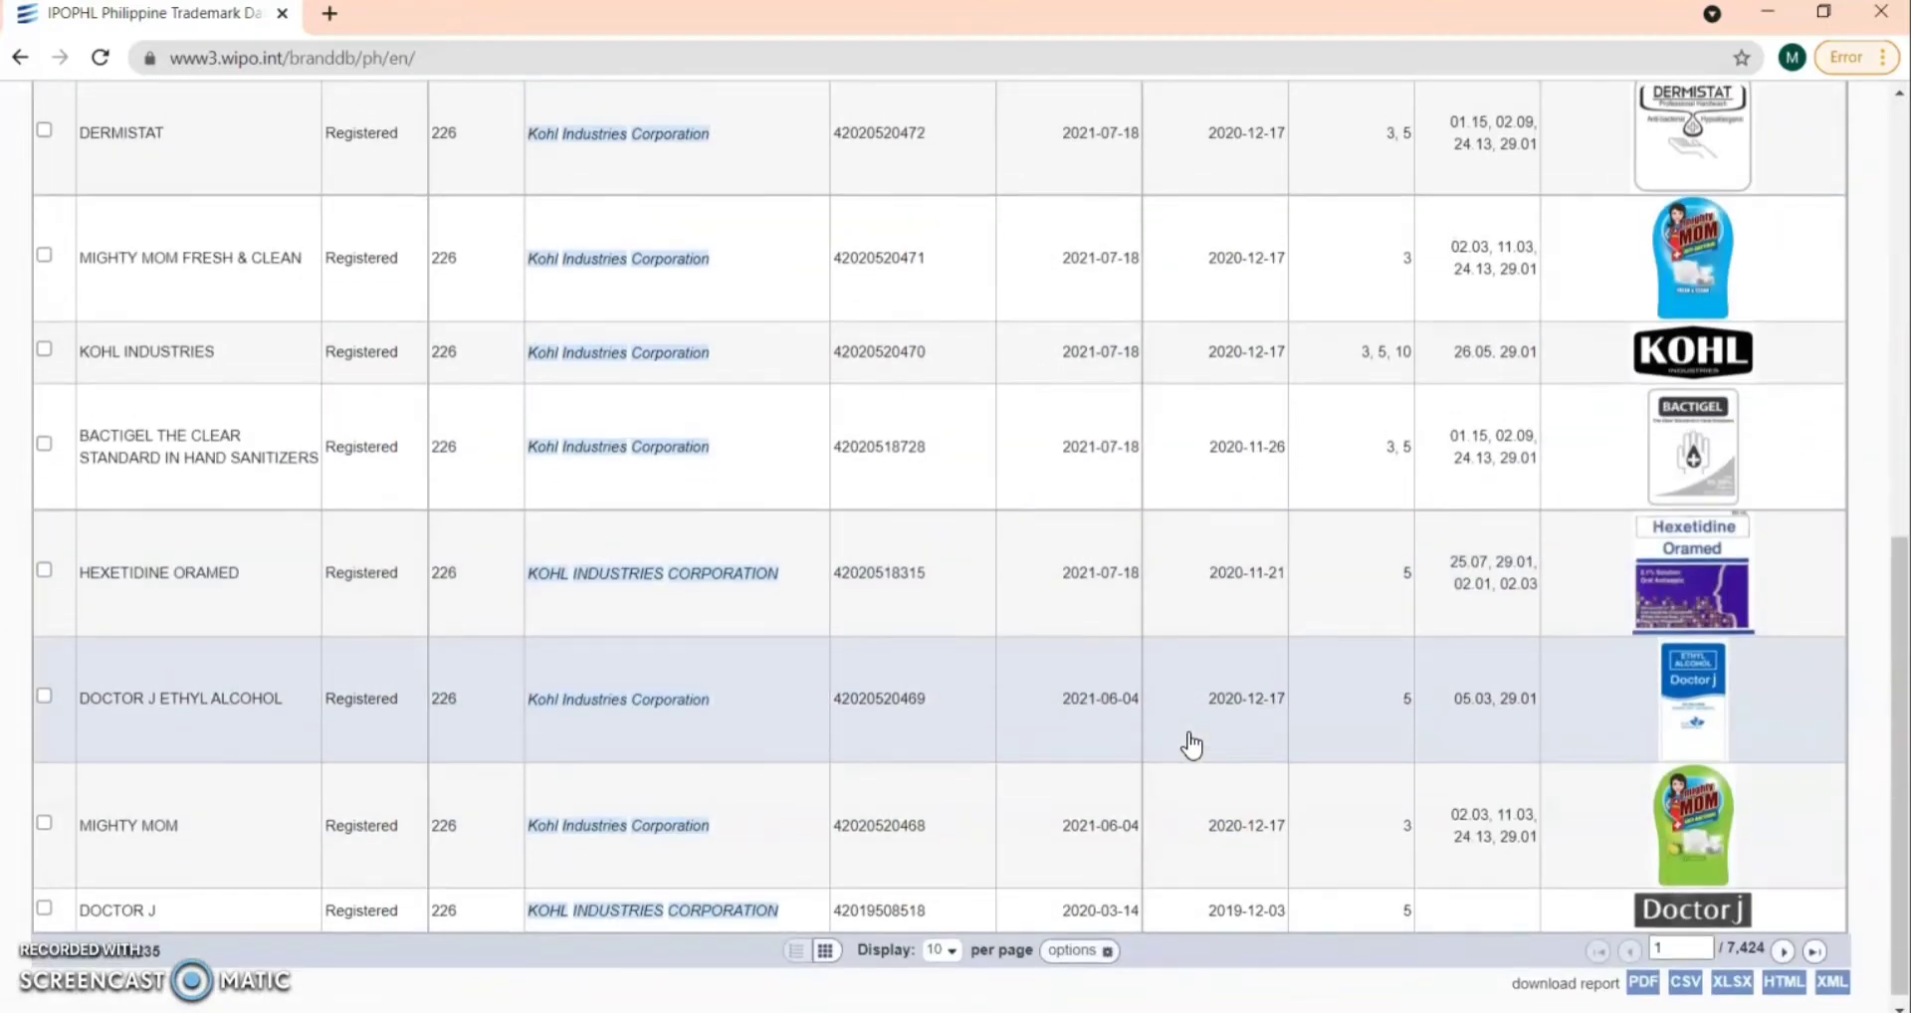
{"action": "scroll", "coordinate": [1192, 745], "scroll_direction": "up", "scroll_amount": 5}
{"action": "scroll", "coordinate": [1191, 744], "scroll_direction": "up", "scroll_amount": 3}
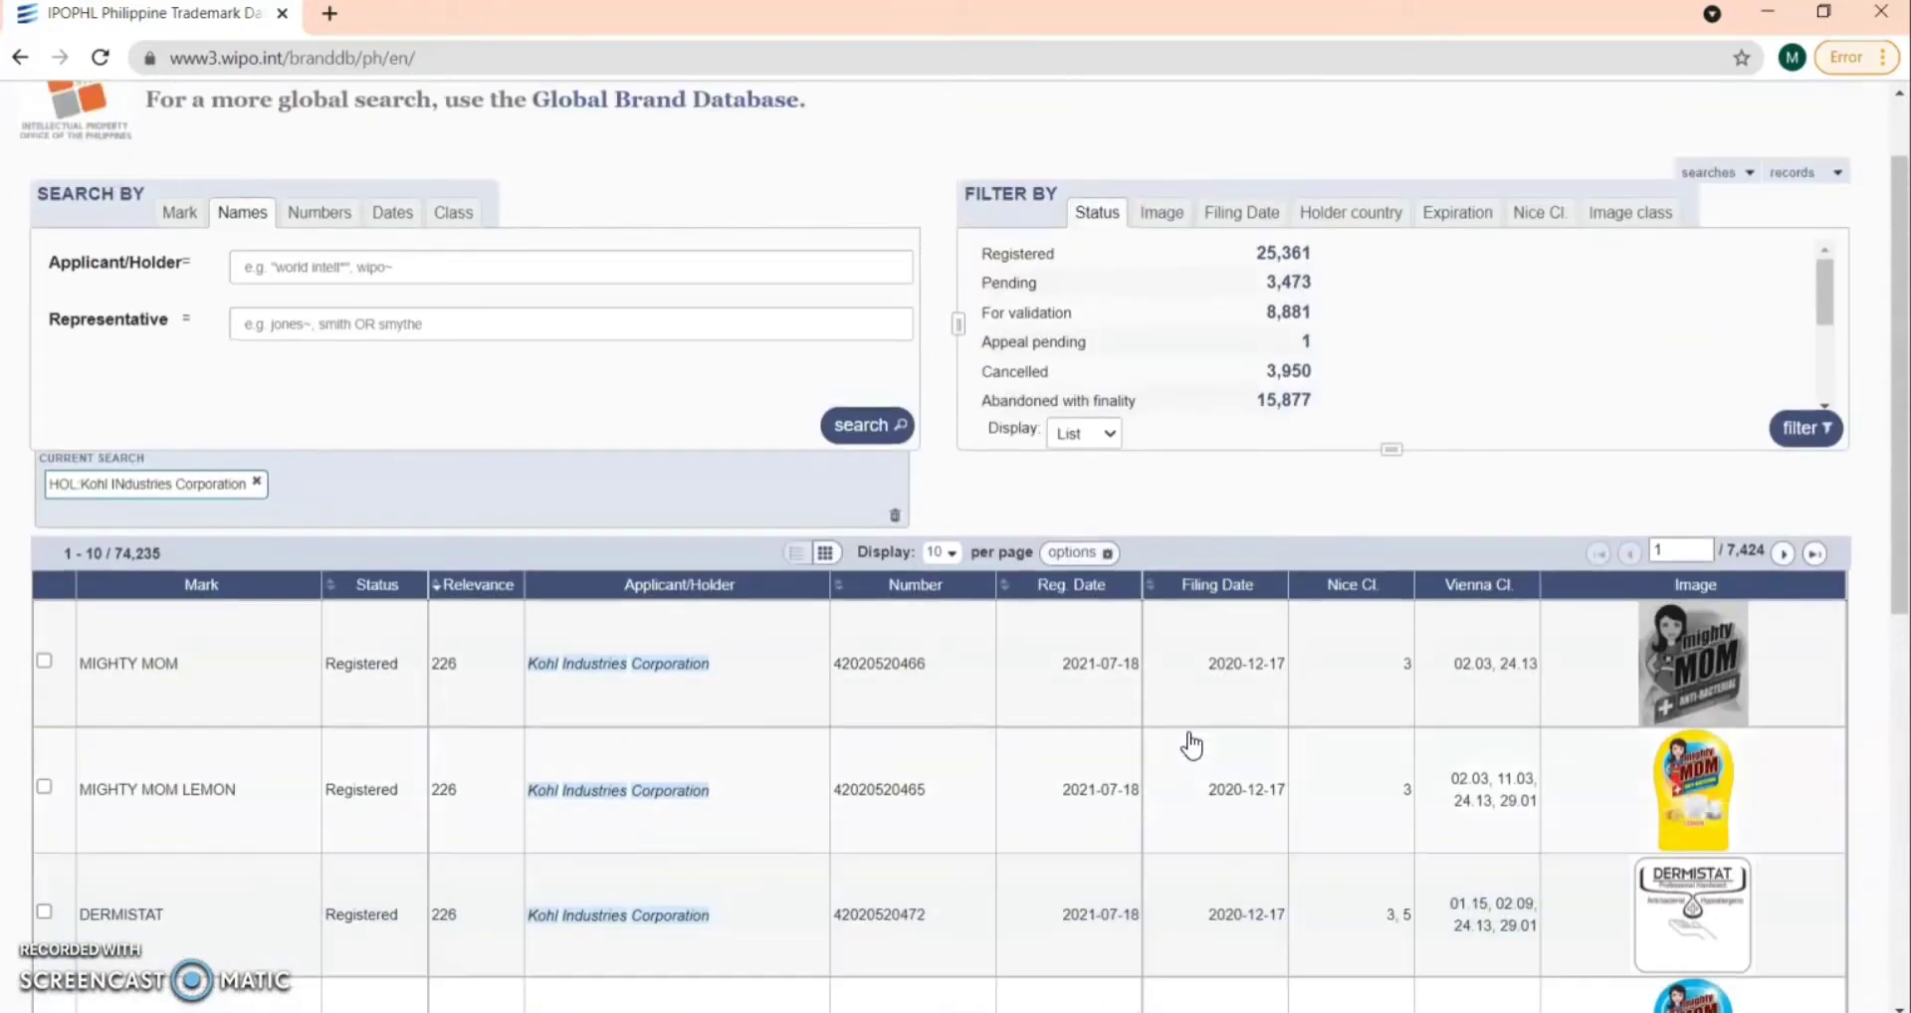
{"action": "scroll", "coordinate": [1108, 614], "scroll_direction": "up", "scroll_amount": 1}
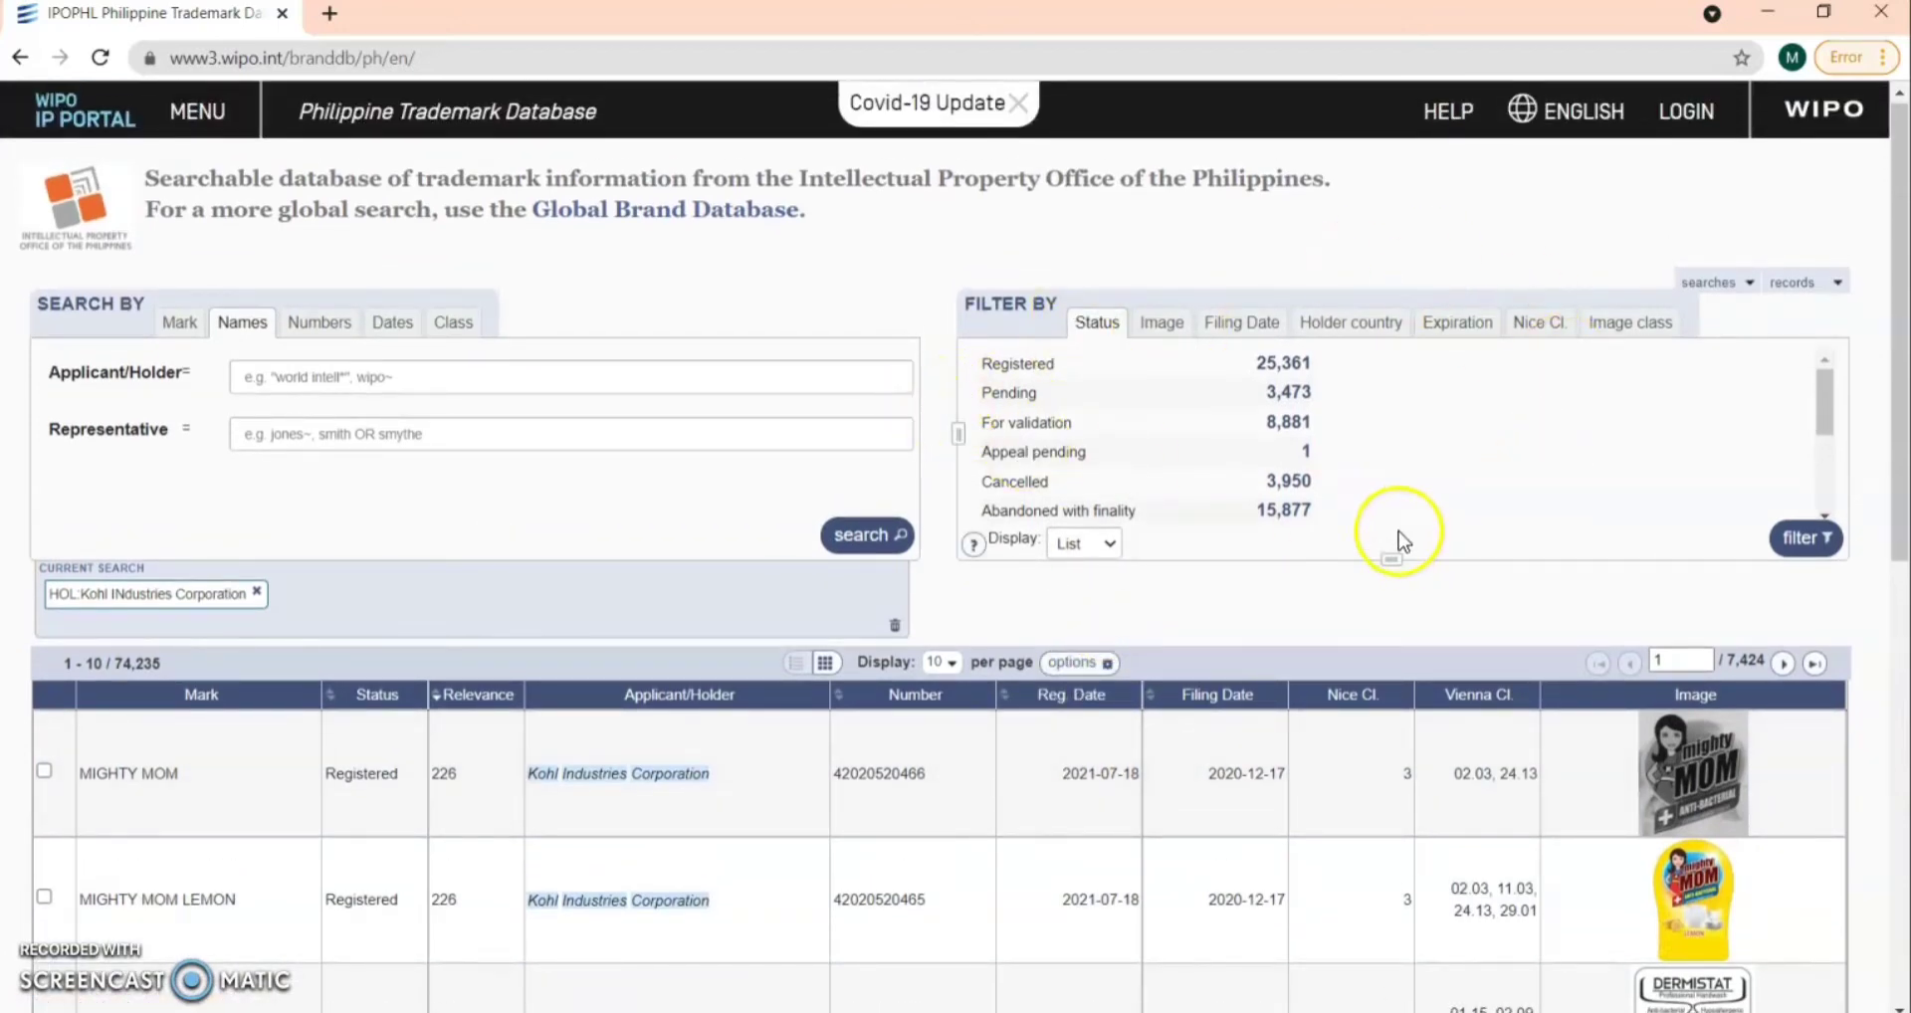
{"action": "scroll", "coordinate": [1386, 520], "scroll_direction": "up", "scroll_amount": 1}
Filter the results to holder country PH (Philippines)
{"action": "left_click", "coordinate": [1365, 326]}
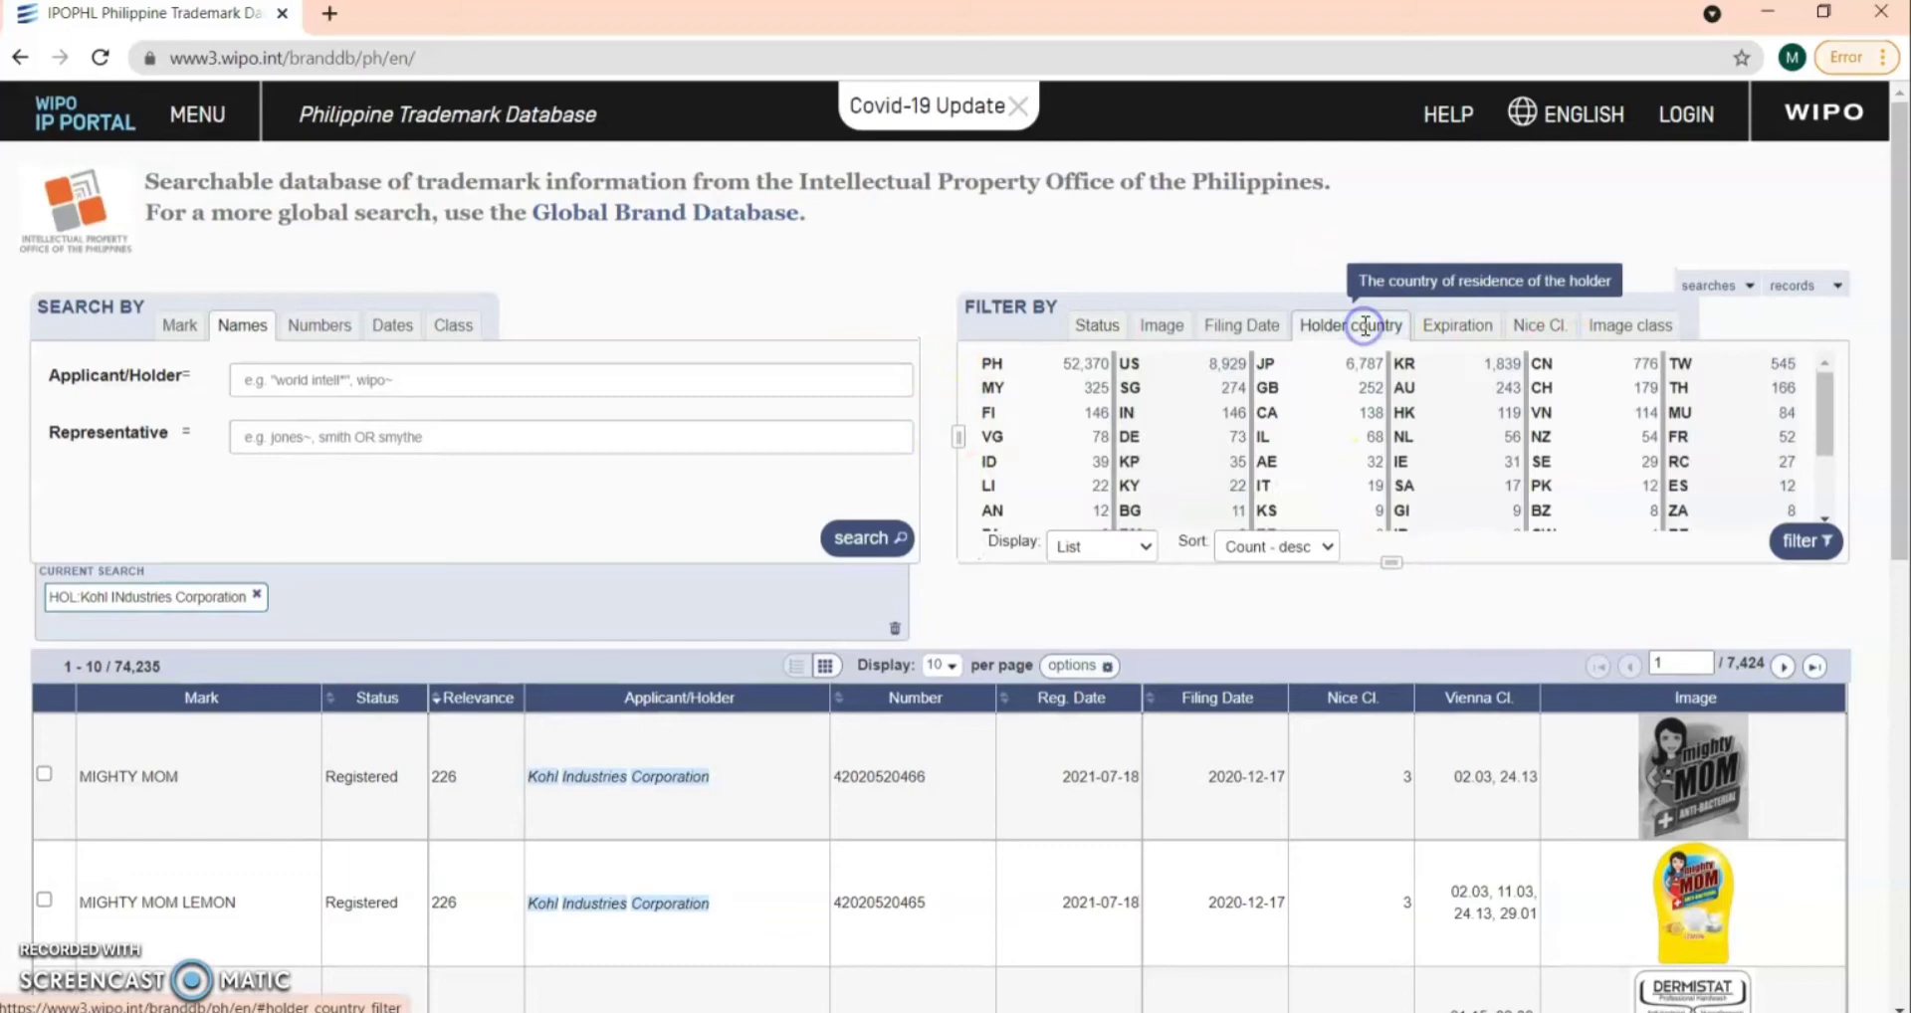
{"action": "left_click", "coordinate": [1088, 365]}
{"action": "left_click", "coordinate": [1805, 543]}
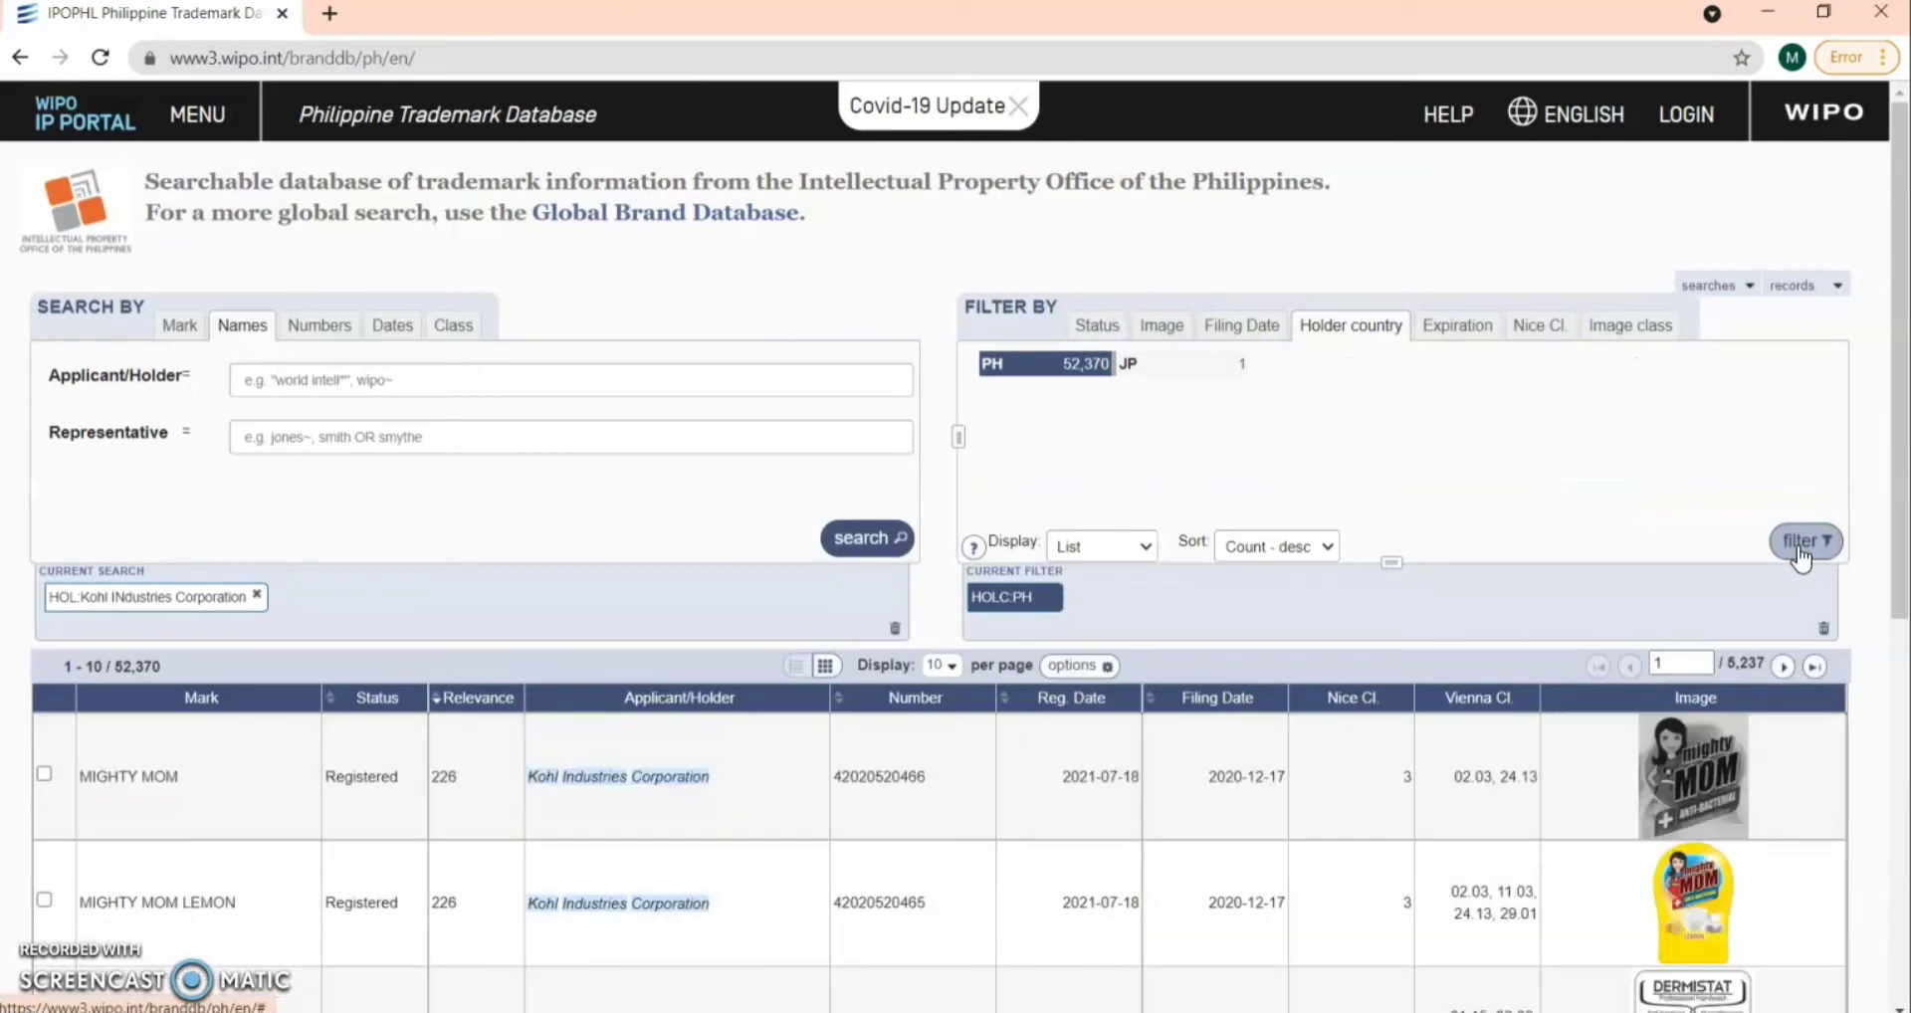
{"action": "left_click", "coordinate": [1653, 426]}
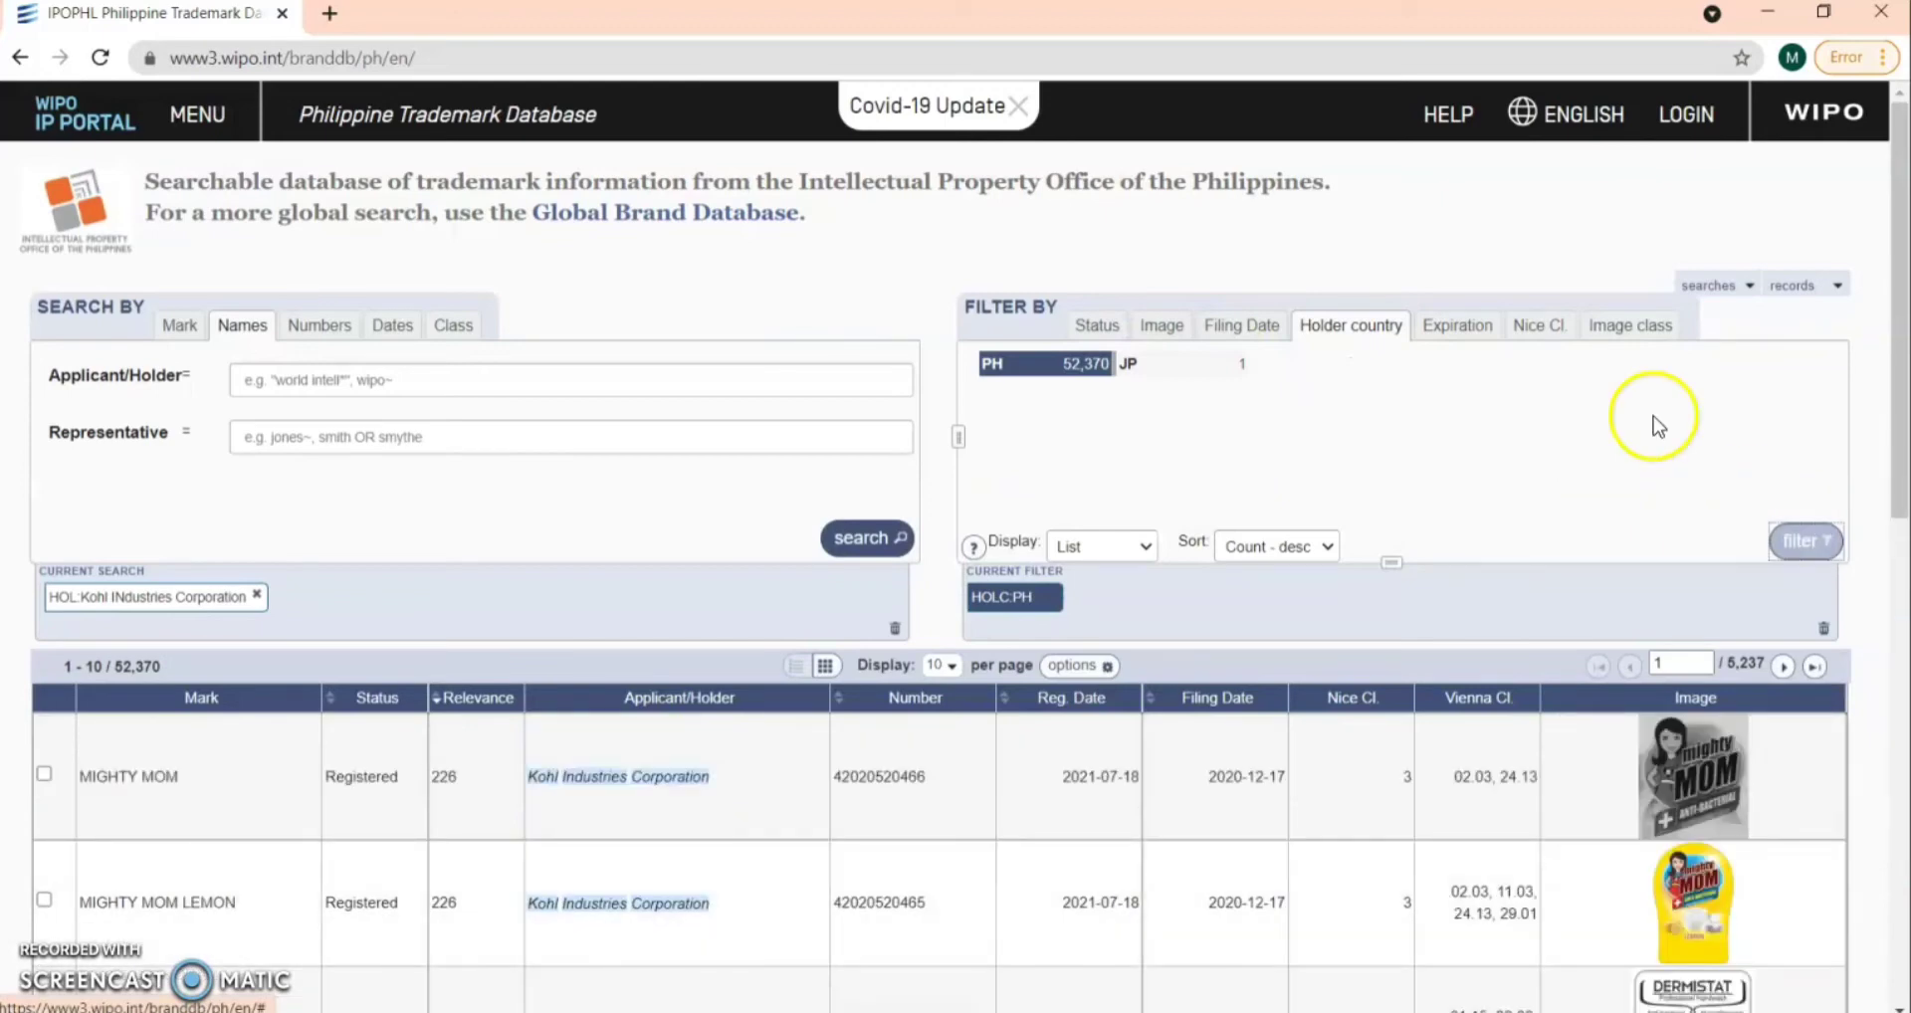
Add a Registered status filter, narrowing the results to 17,363 marks
{"action": "left_click", "coordinate": [1100, 320]}
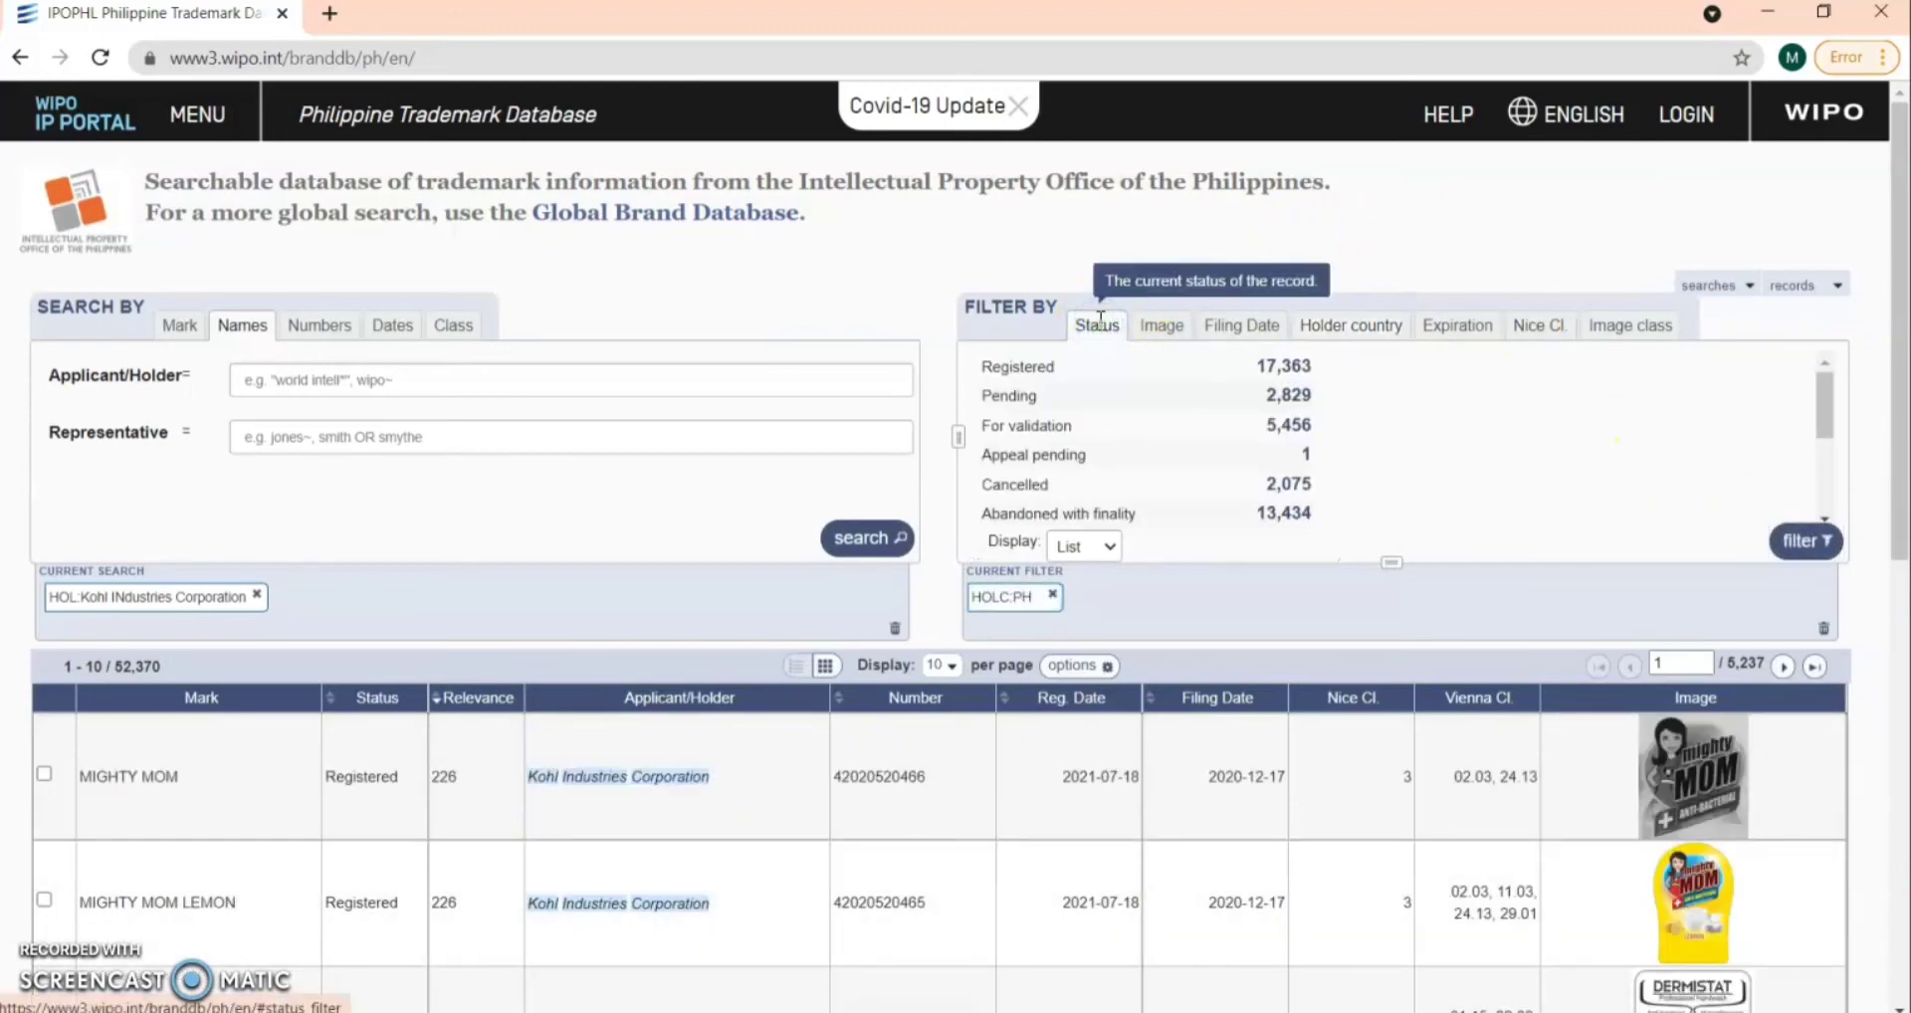
{"action": "left_click", "coordinate": [1284, 366]}
{"action": "left_click", "coordinate": [1712, 516]}
{"action": "left_click", "coordinate": [1800, 543]}
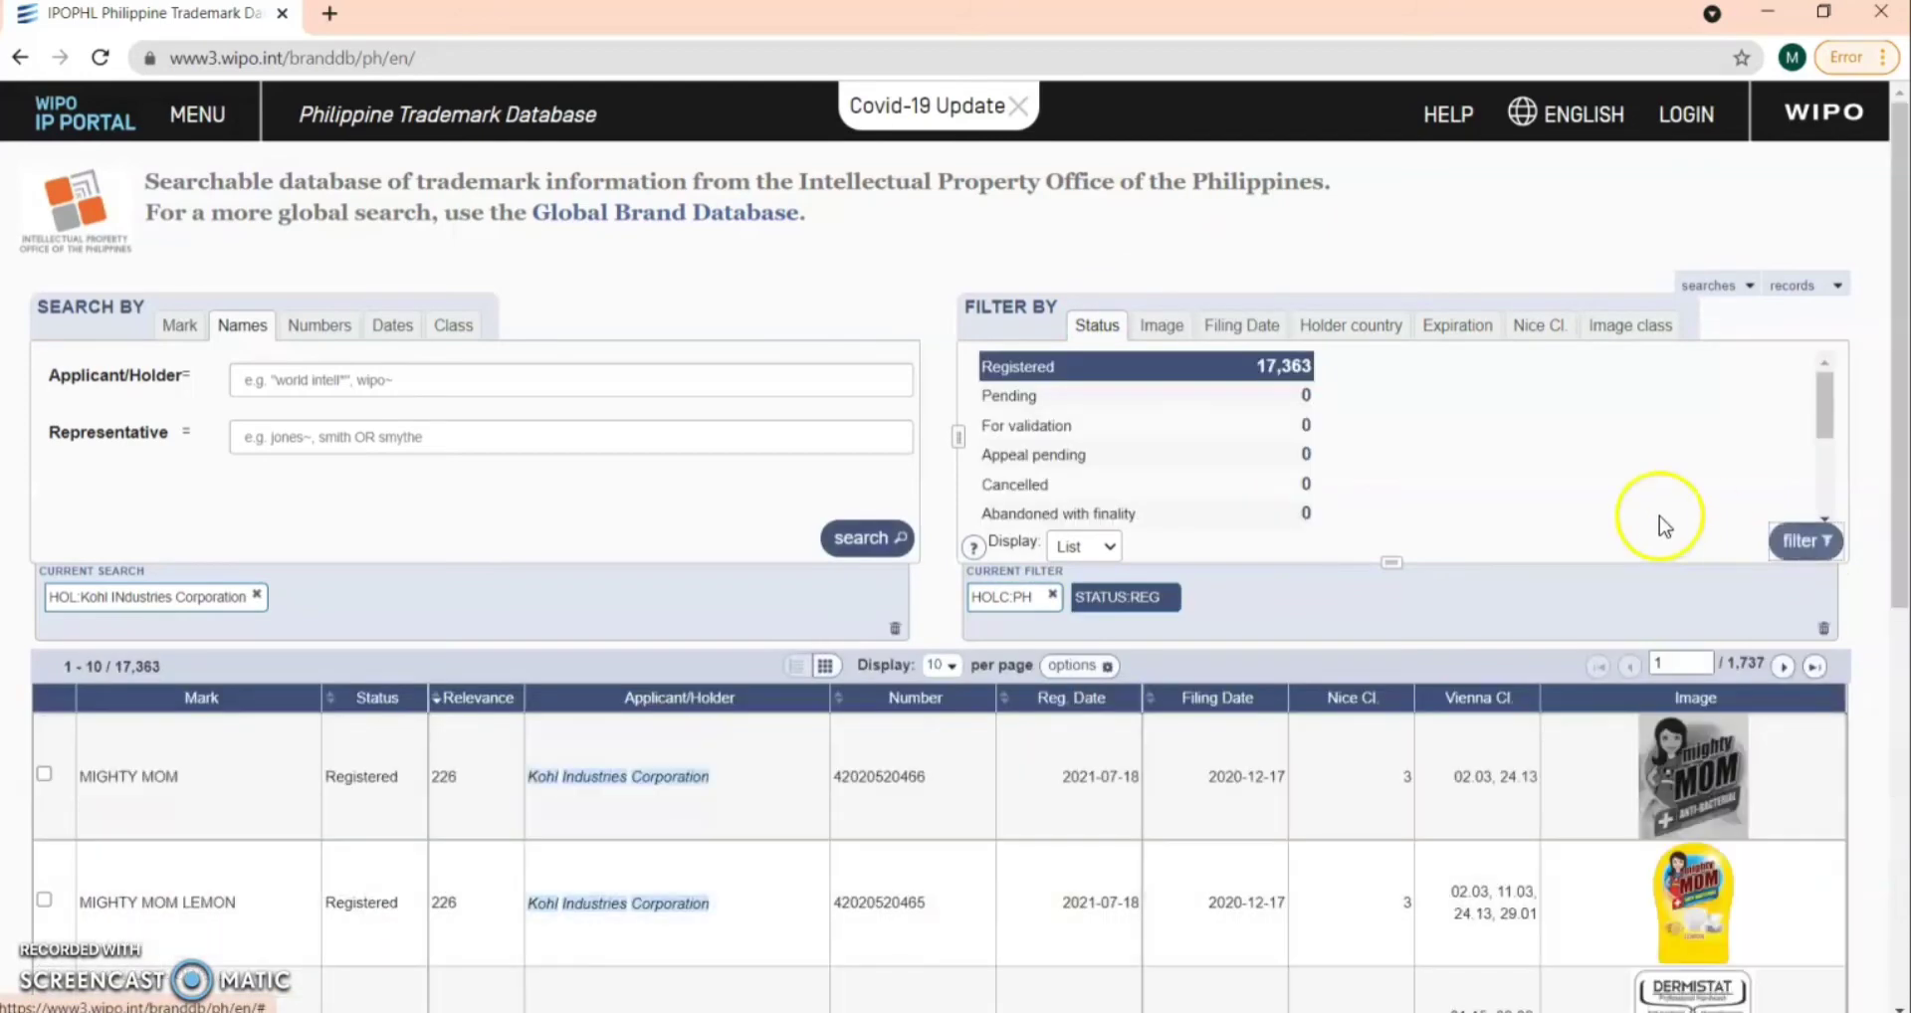
{"action": "scroll", "coordinate": [1312, 669], "scroll_direction": "down", "scroll_amount": 9}
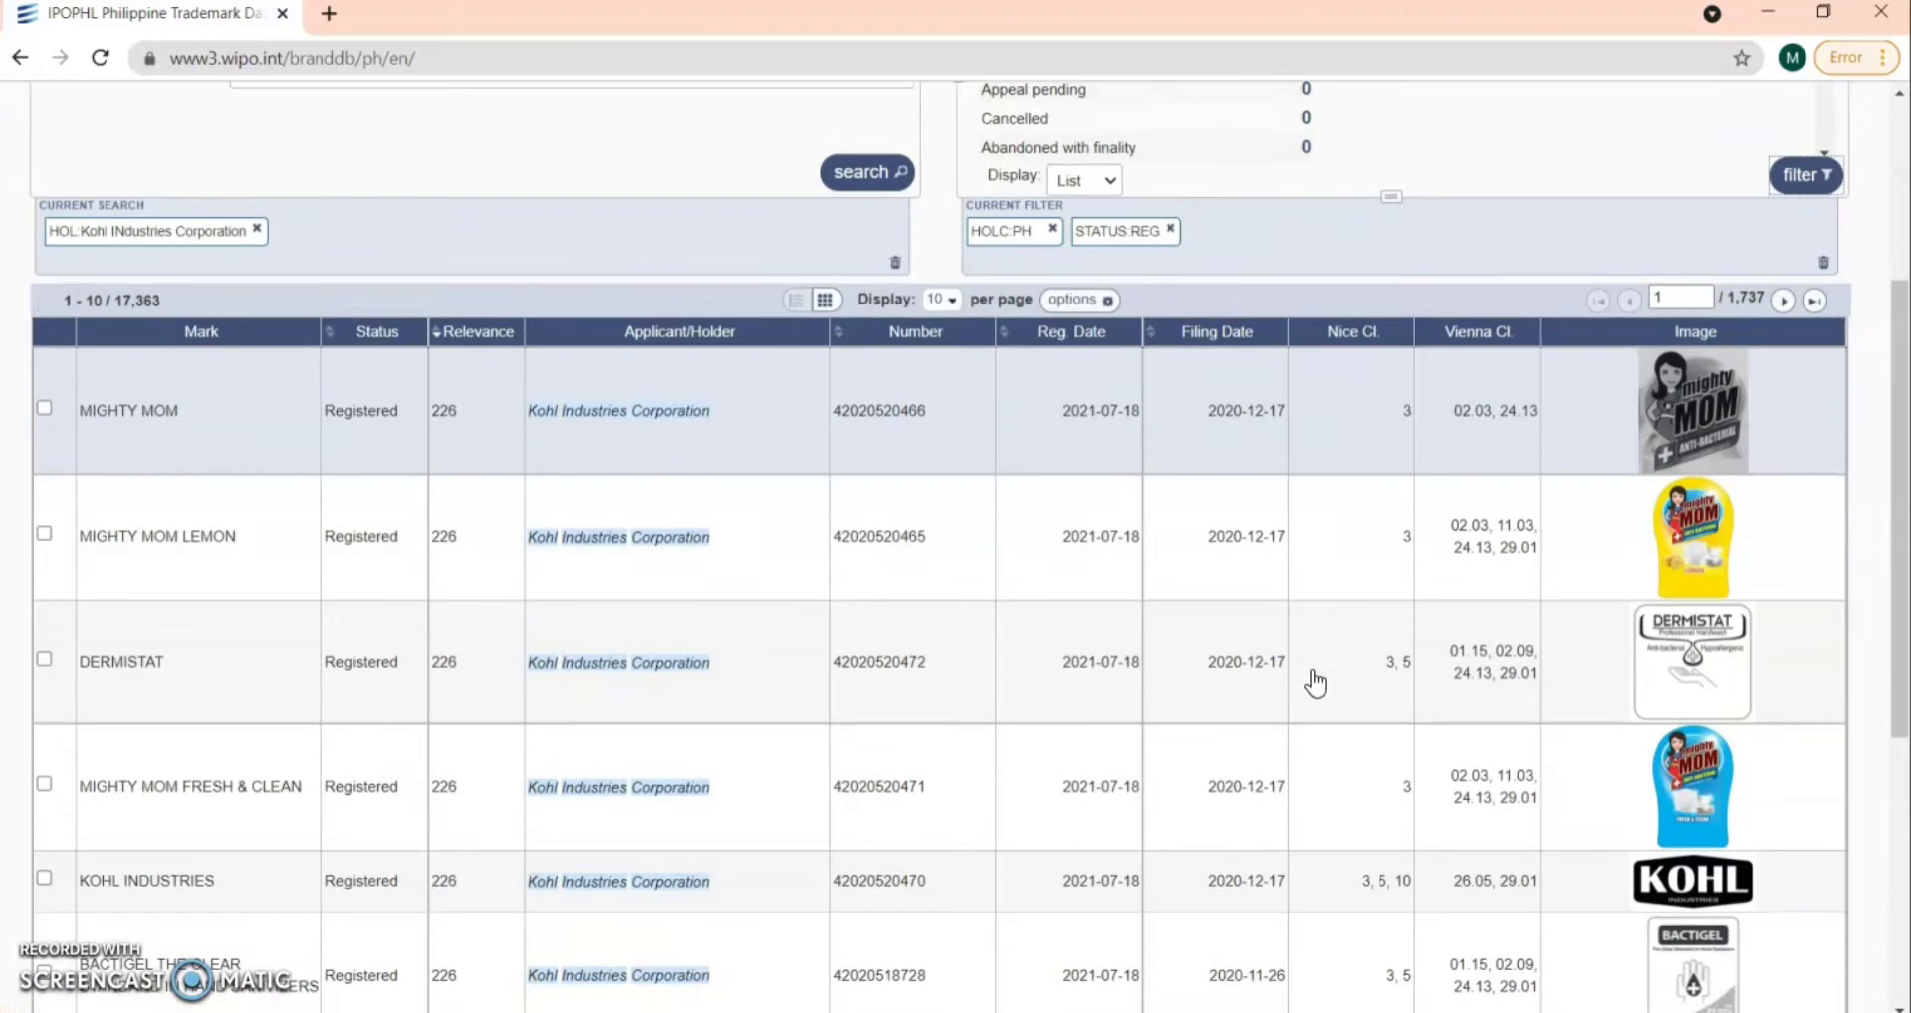
{"action": "scroll", "coordinate": [1314, 683], "scroll_direction": "down", "scroll_amount": 1}
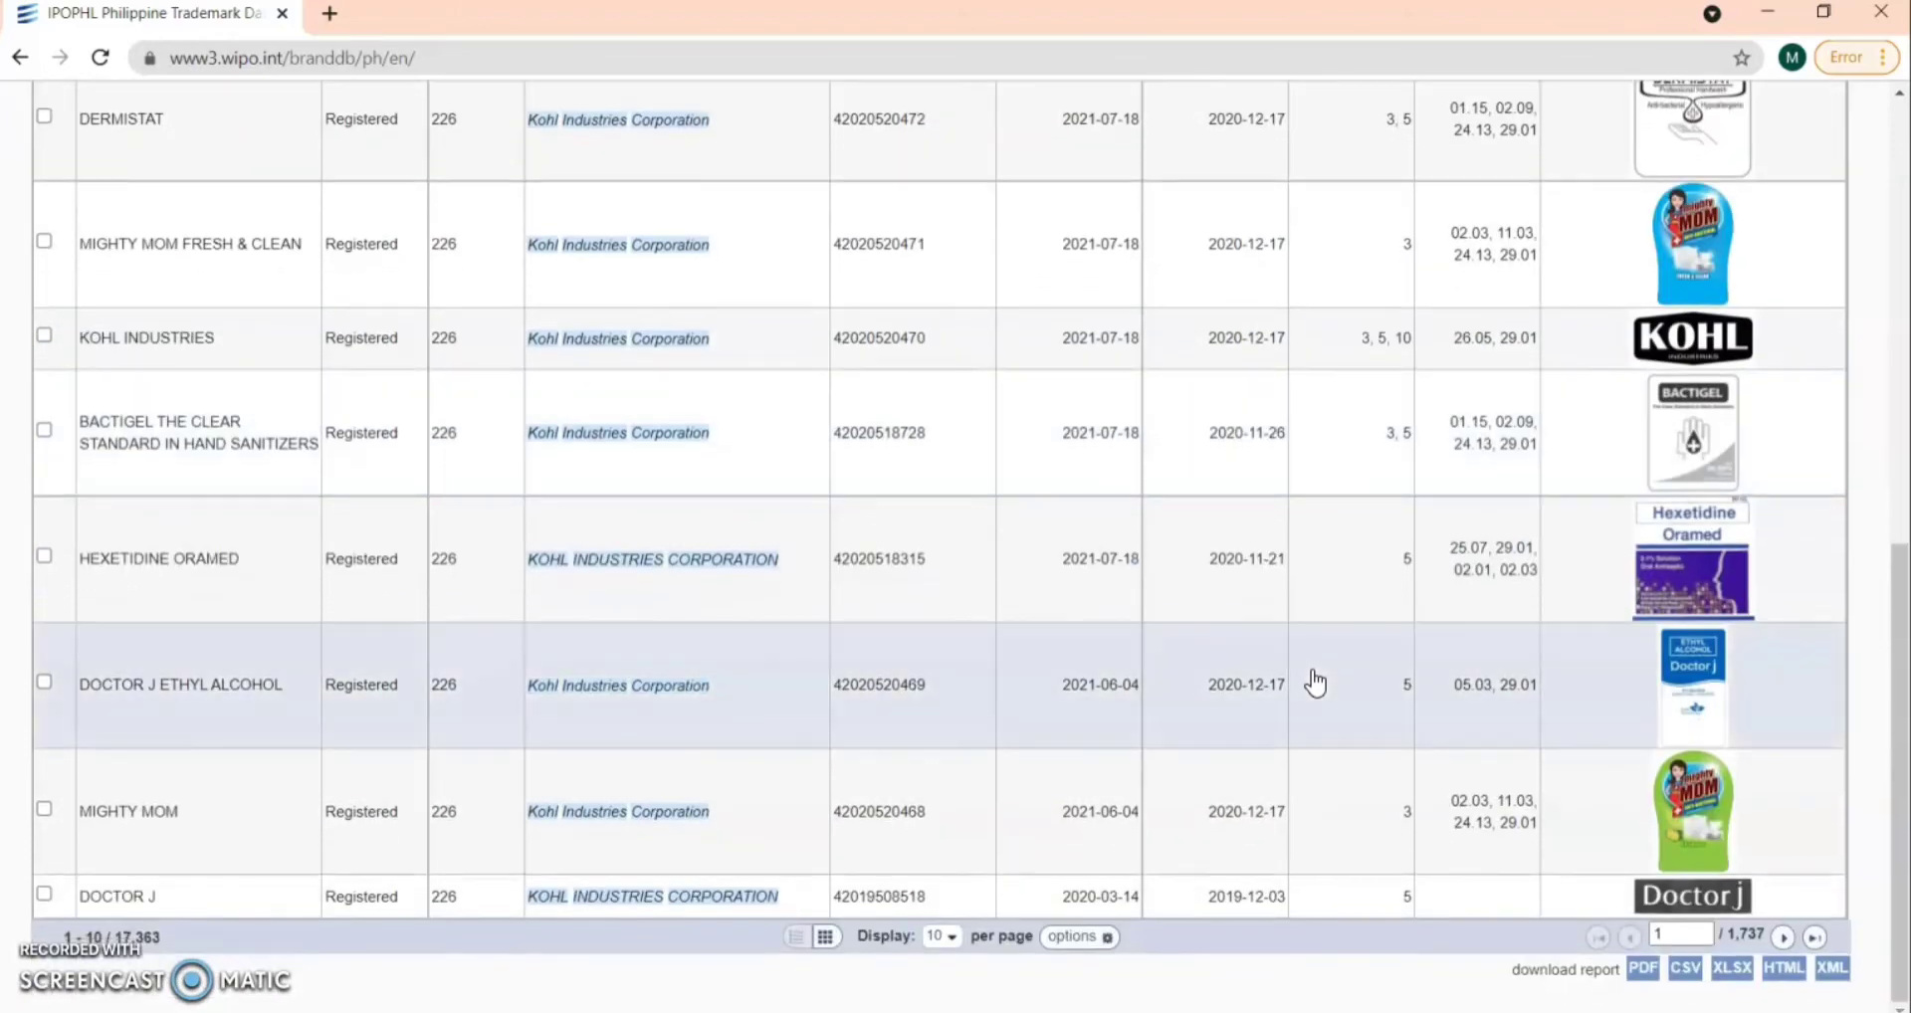
{"action": "scroll", "coordinate": [1314, 683], "scroll_direction": "up", "scroll_amount": 7}
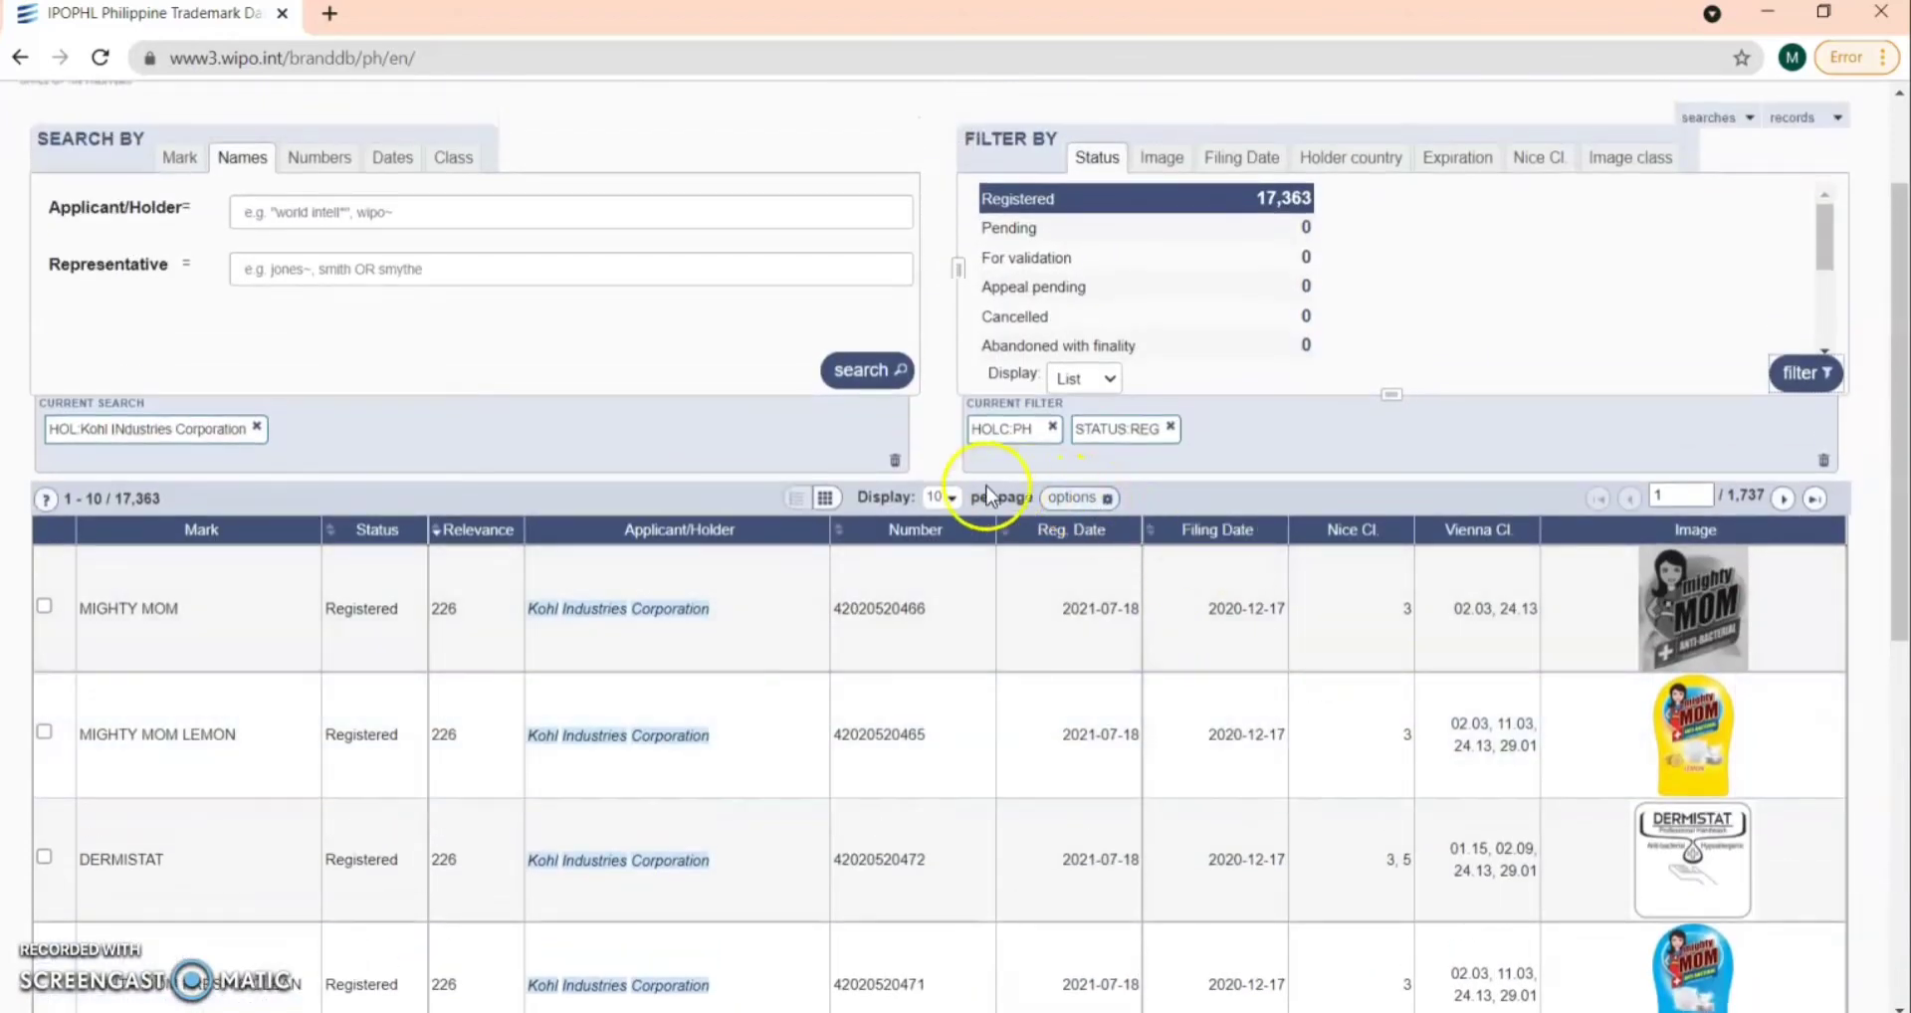
Show 50 results per page
{"action": "left_click", "coordinate": [943, 497]}
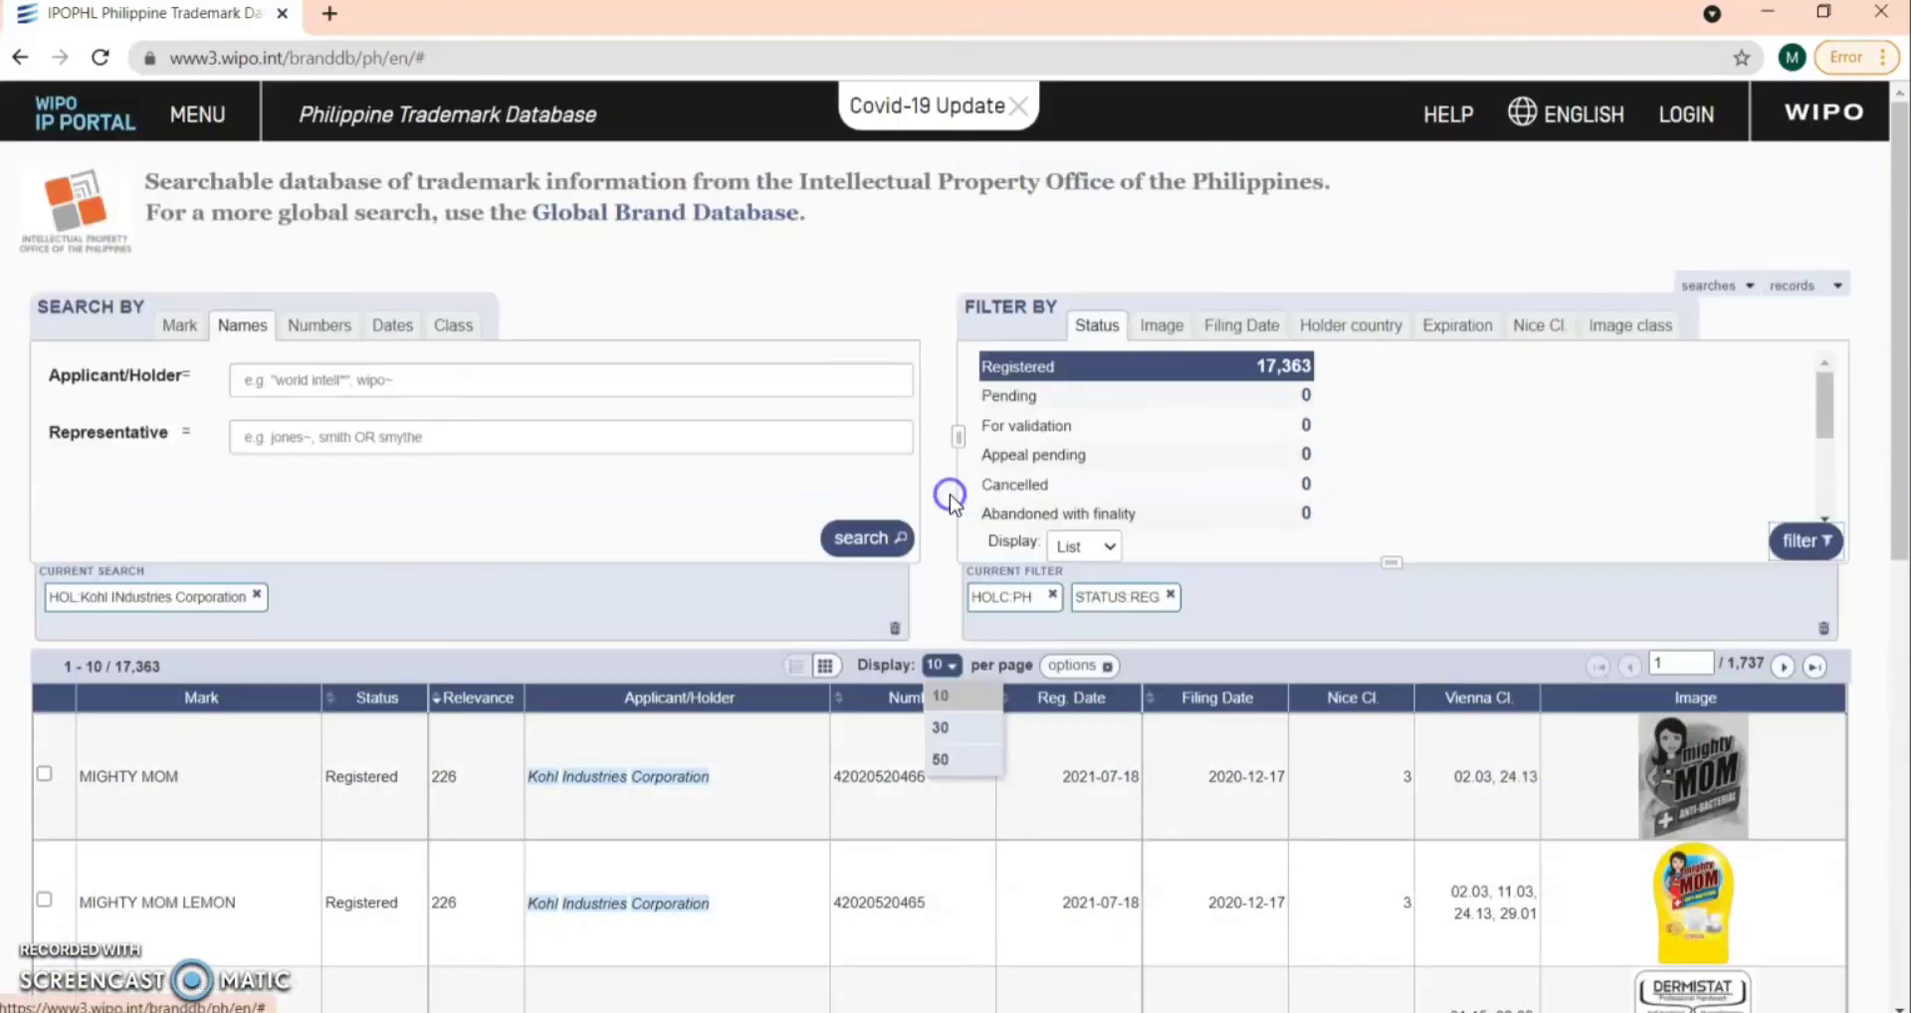
{"action": "left_click", "coordinate": [951, 765]}
{"action": "left_click", "coordinate": [940, 665]}
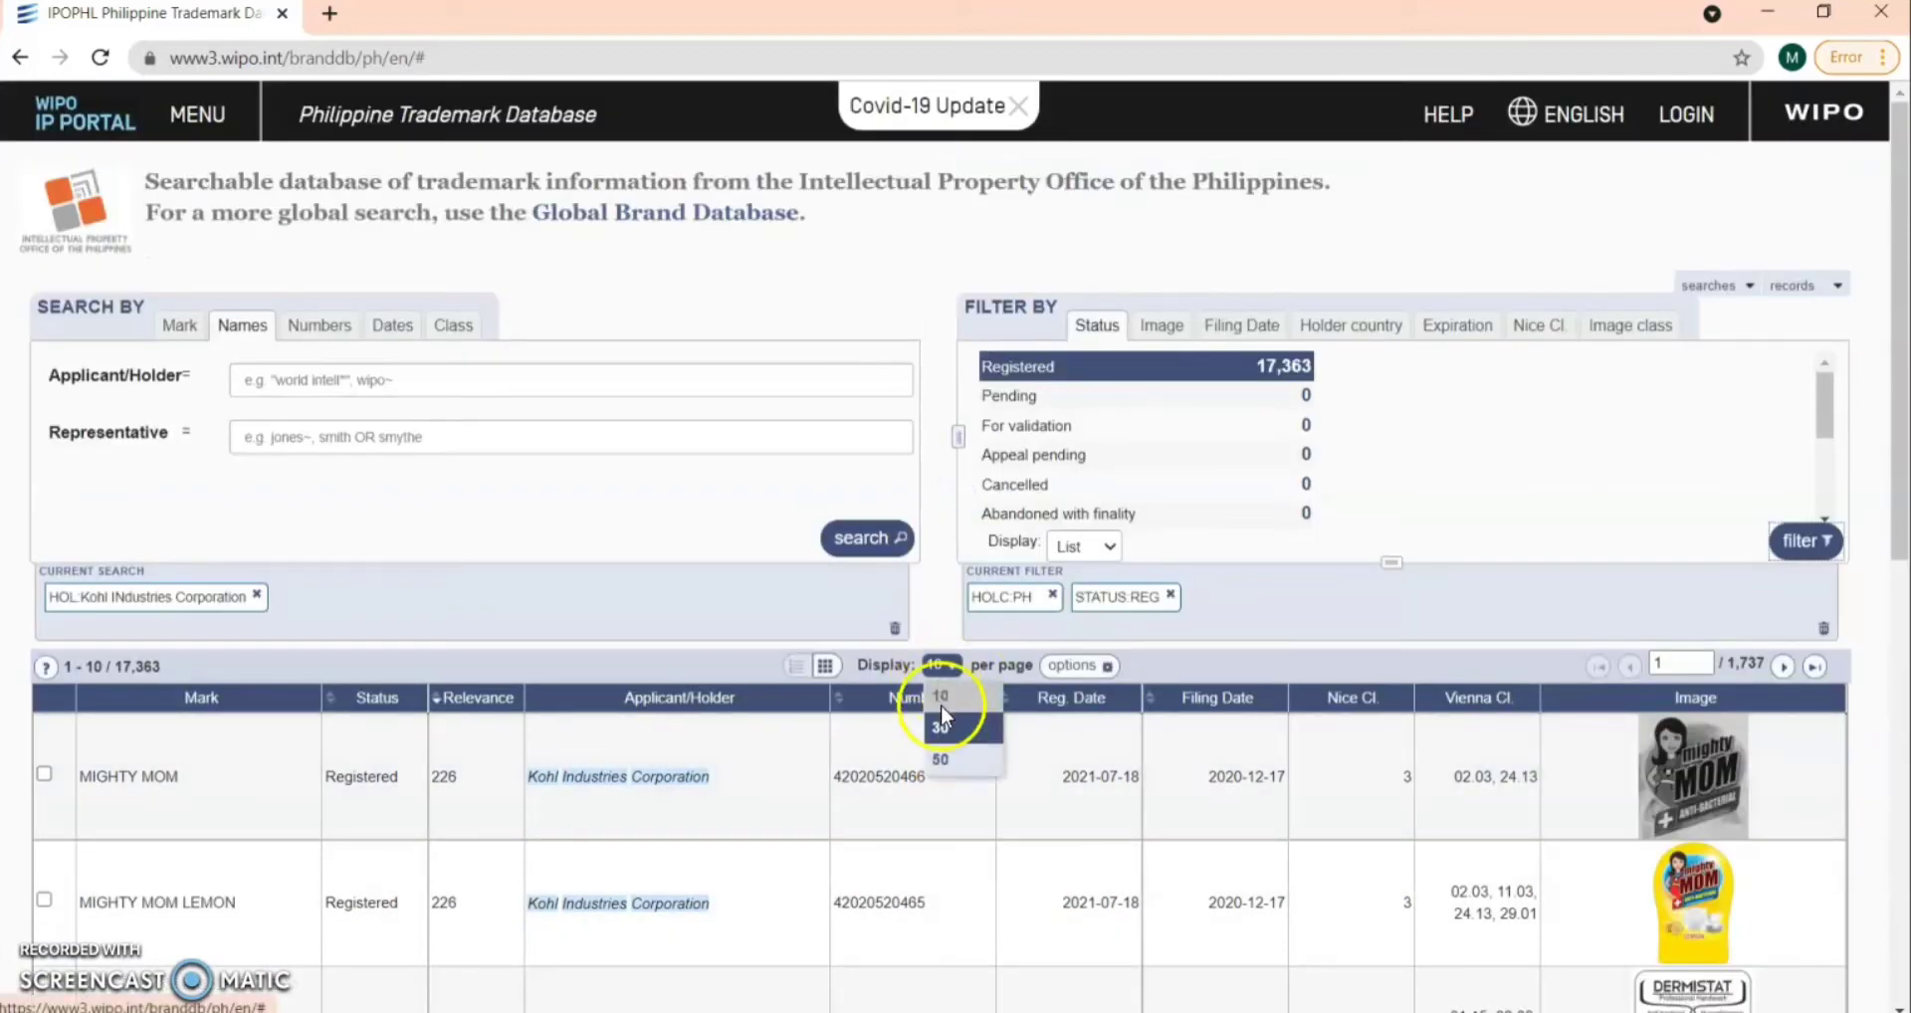
{"action": "left_click", "coordinate": [943, 757]}
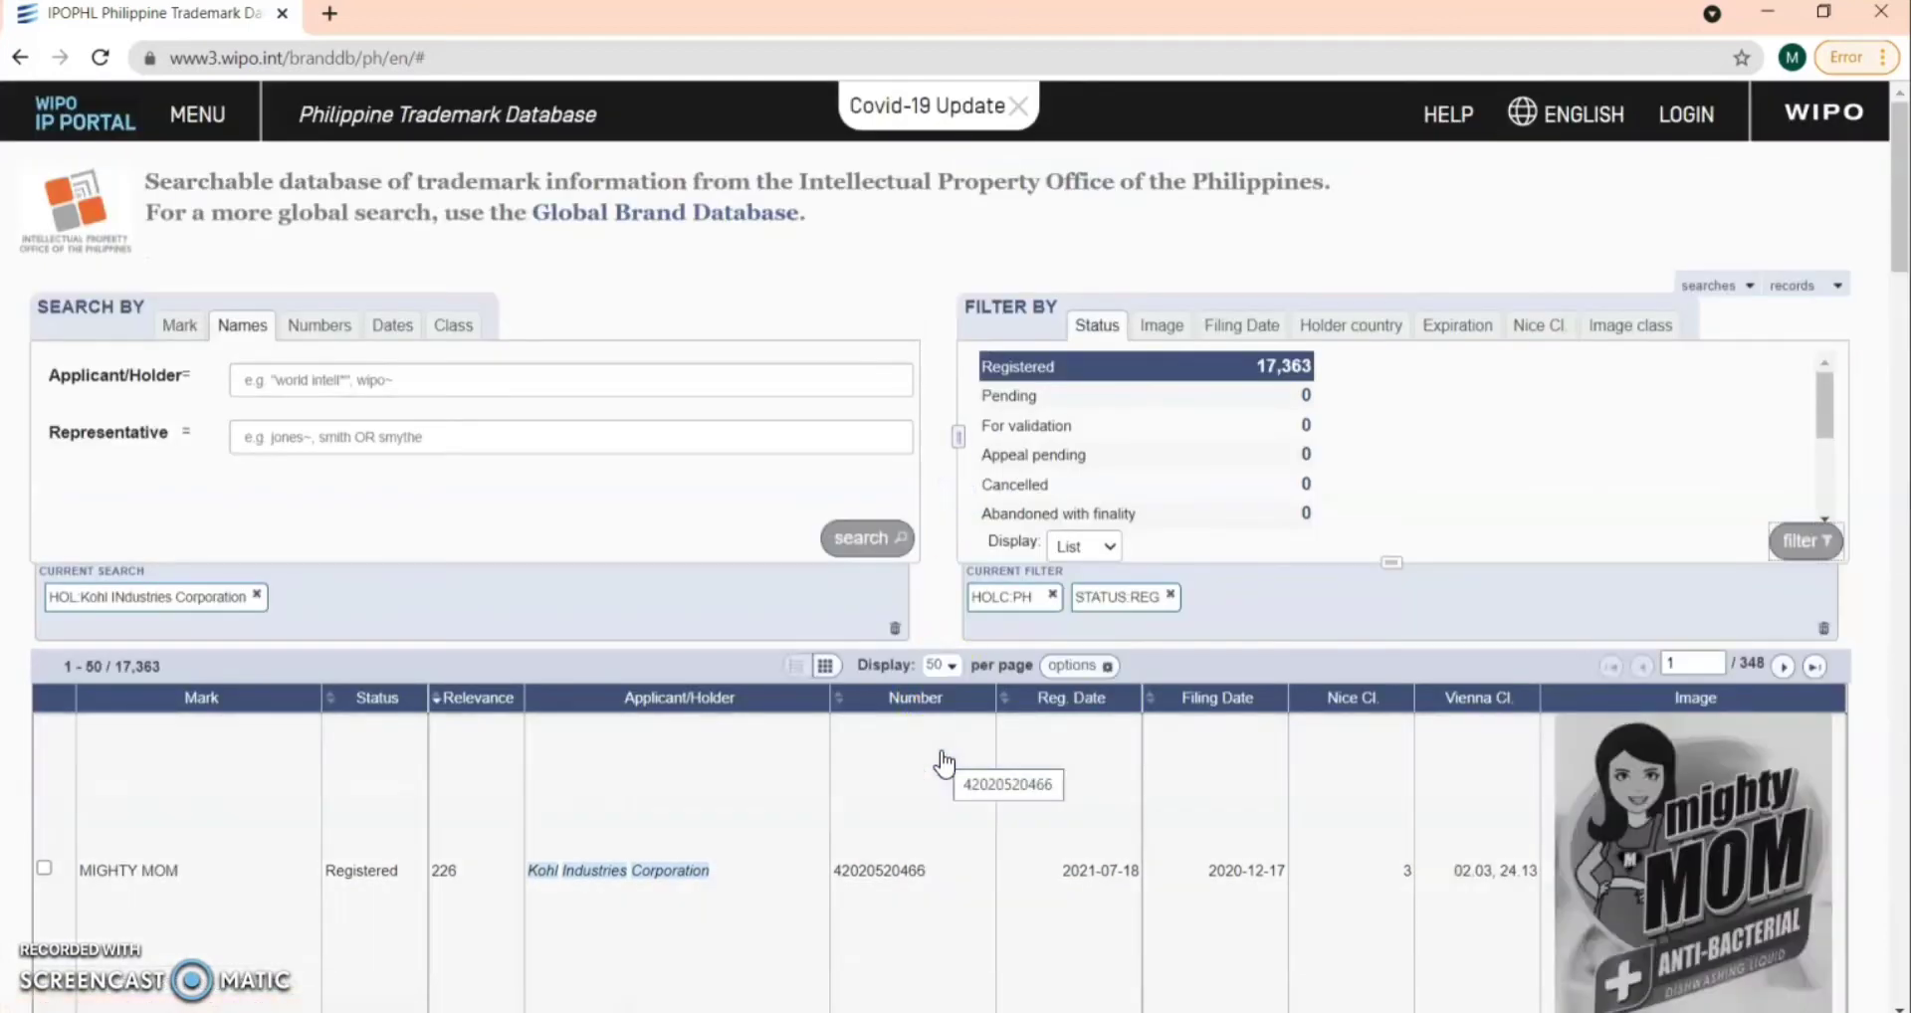
Scroll to the DOCTOR J rows and enlarge their logo thumbnails
{"action": "scroll", "coordinate": [945, 763], "scroll_direction": "down", "scroll_amount": 5}
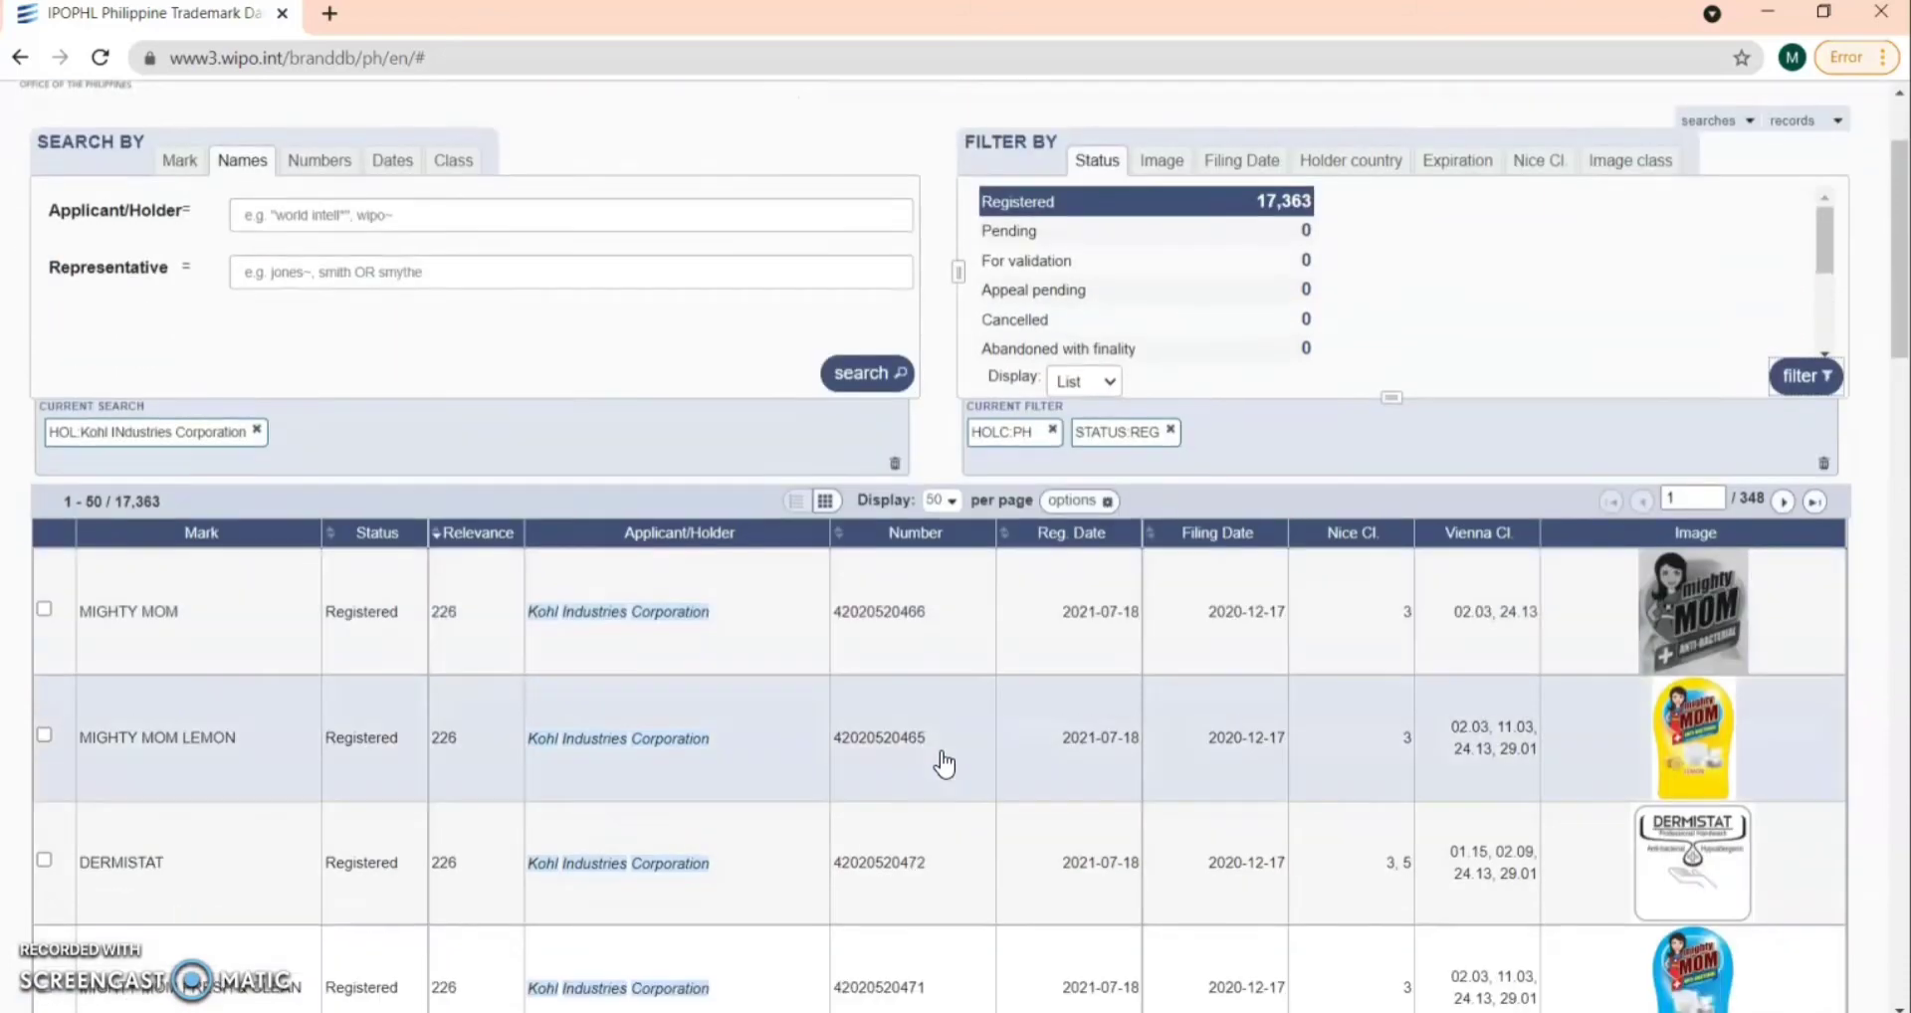
{"action": "scroll", "coordinate": [945, 763], "scroll_direction": "down", "scroll_amount": 10}
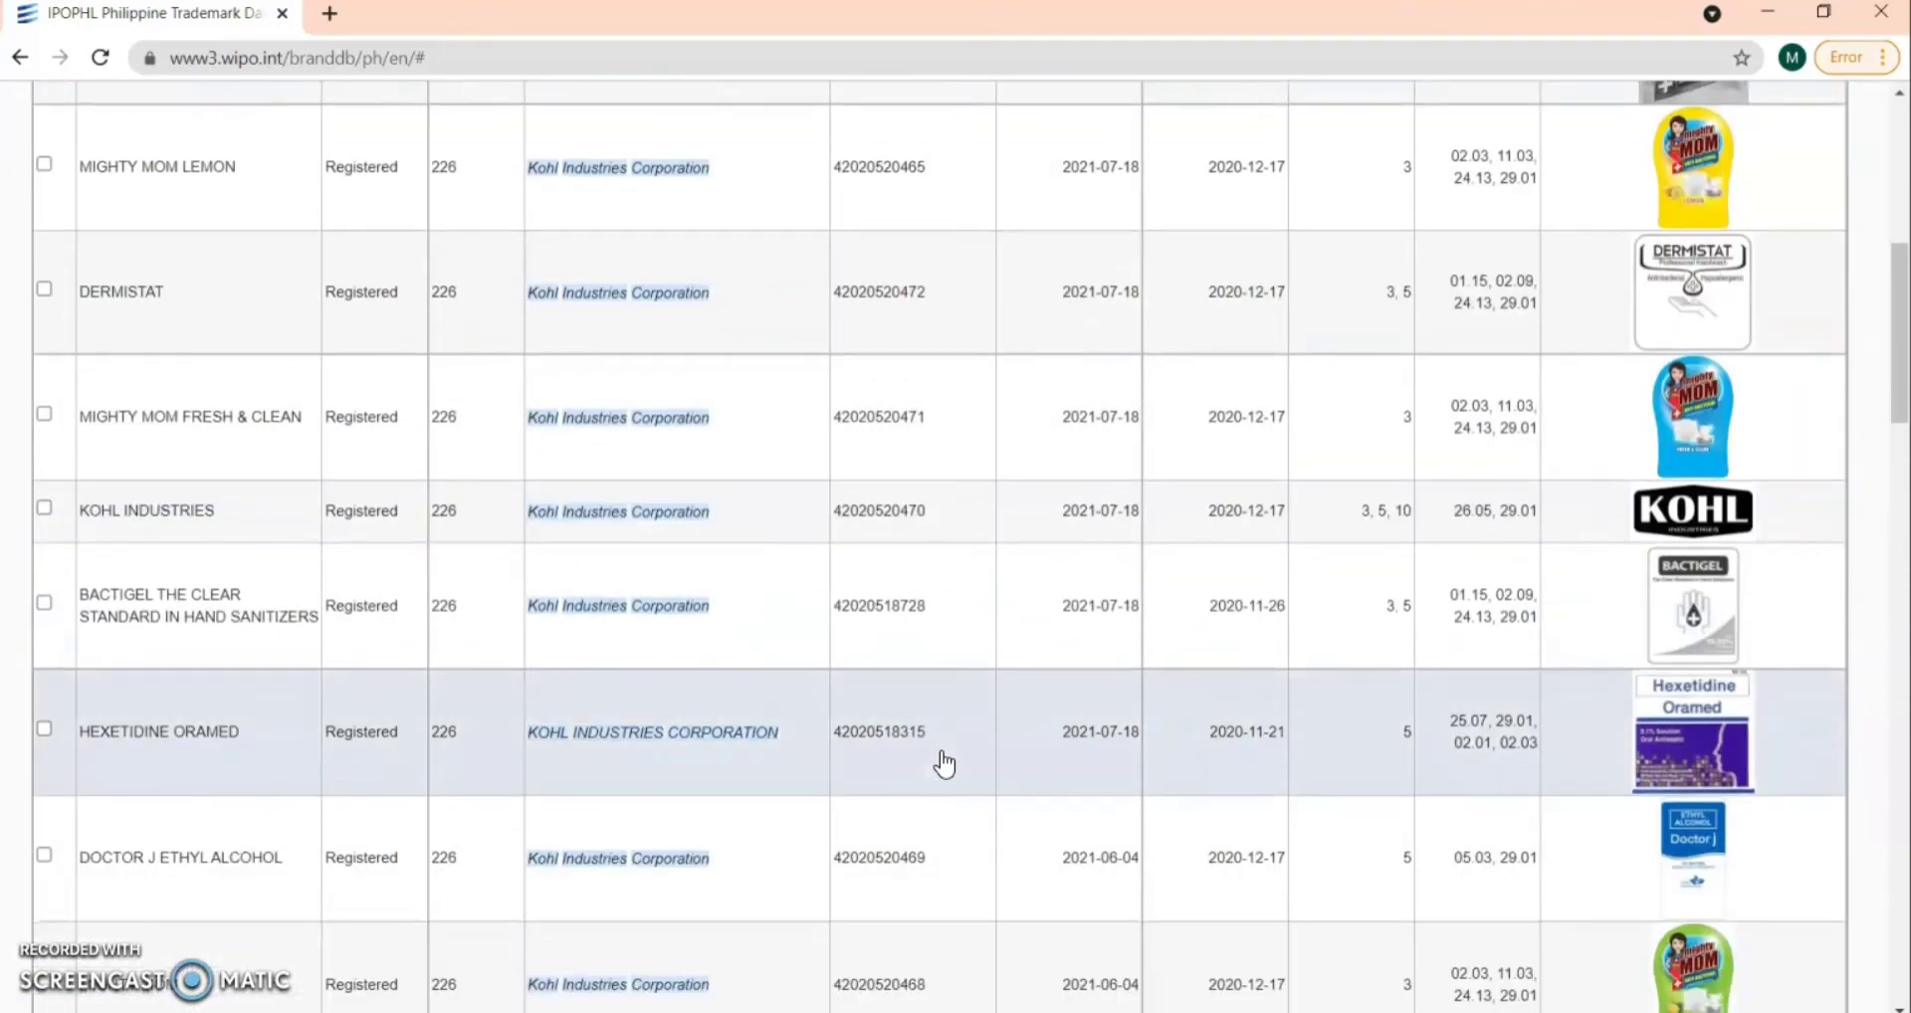
{"action": "scroll", "coordinate": [944, 764], "scroll_direction": "down", "scroll_amount": 6}
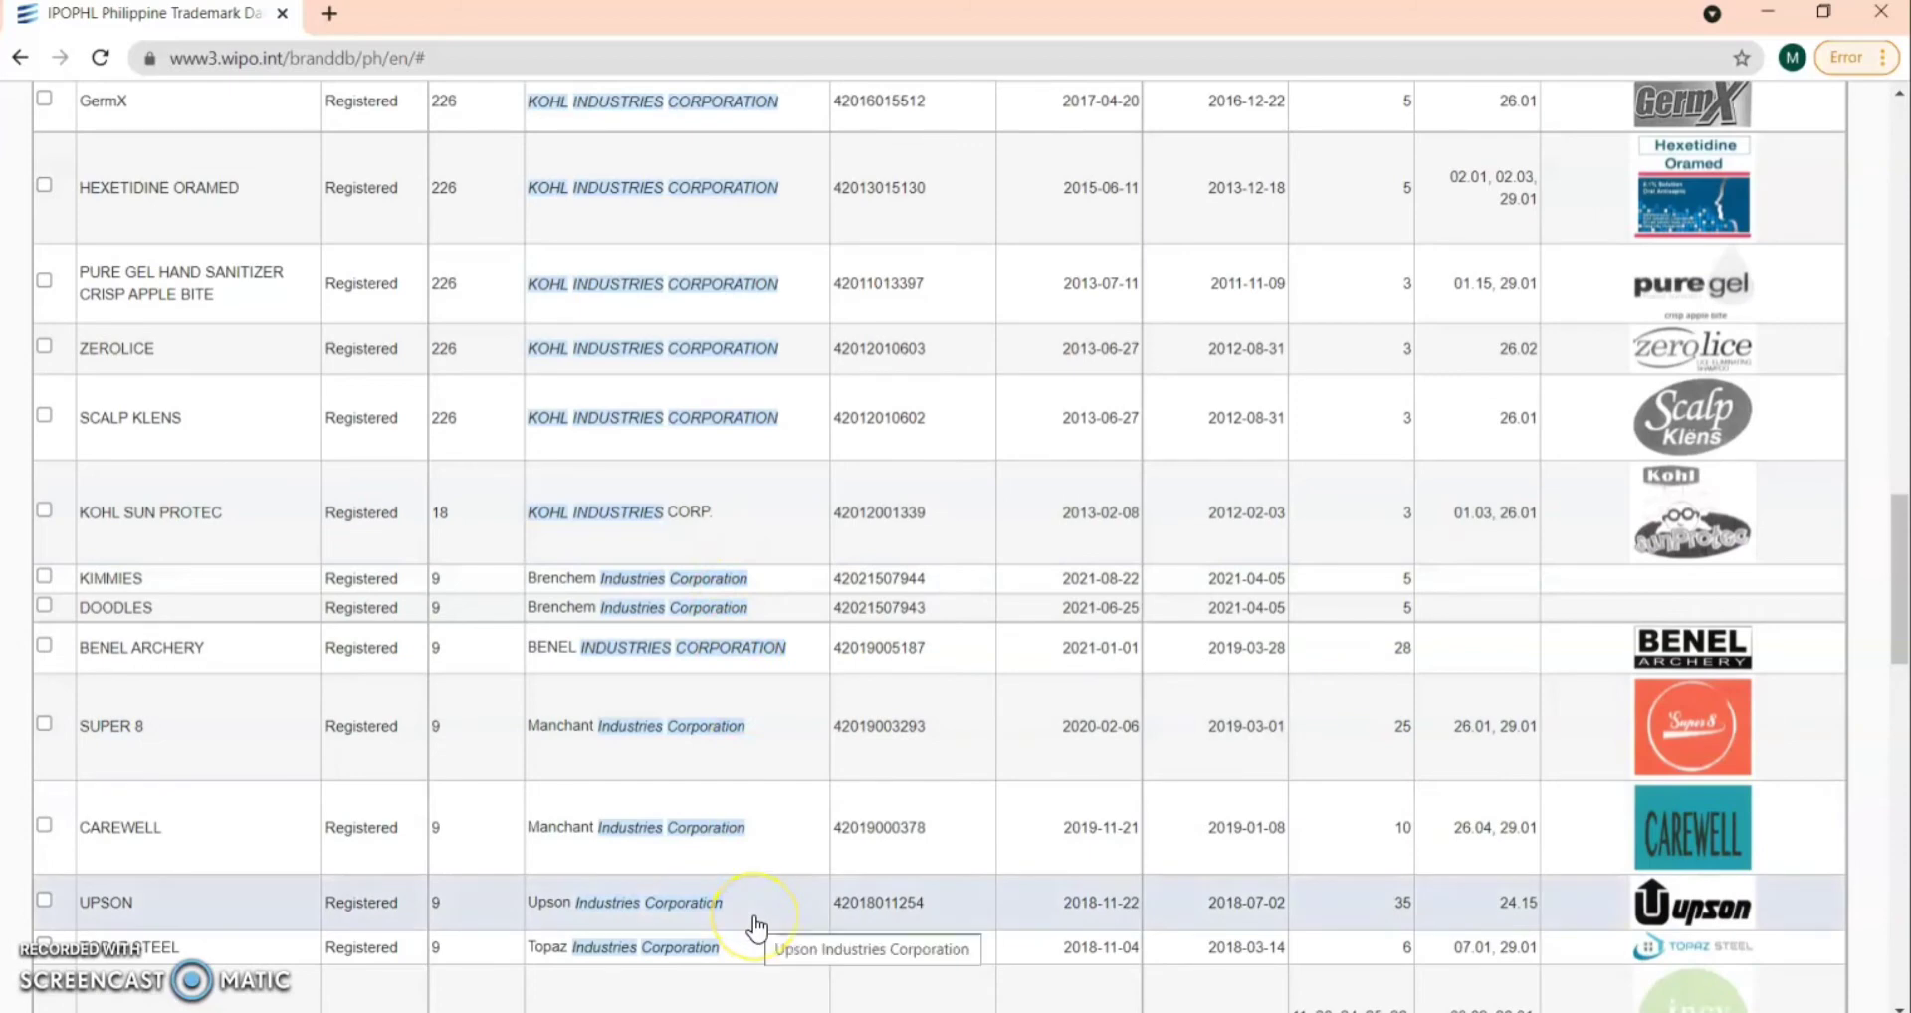
{"action": "scroll", "coordinate": [755, 927], "scroll_direction": "down", "scroll_amount": 3}
{"action": "scroll", "coordinate": [755, 926], "scroll_direction": "up", "scroll_amount": 7}
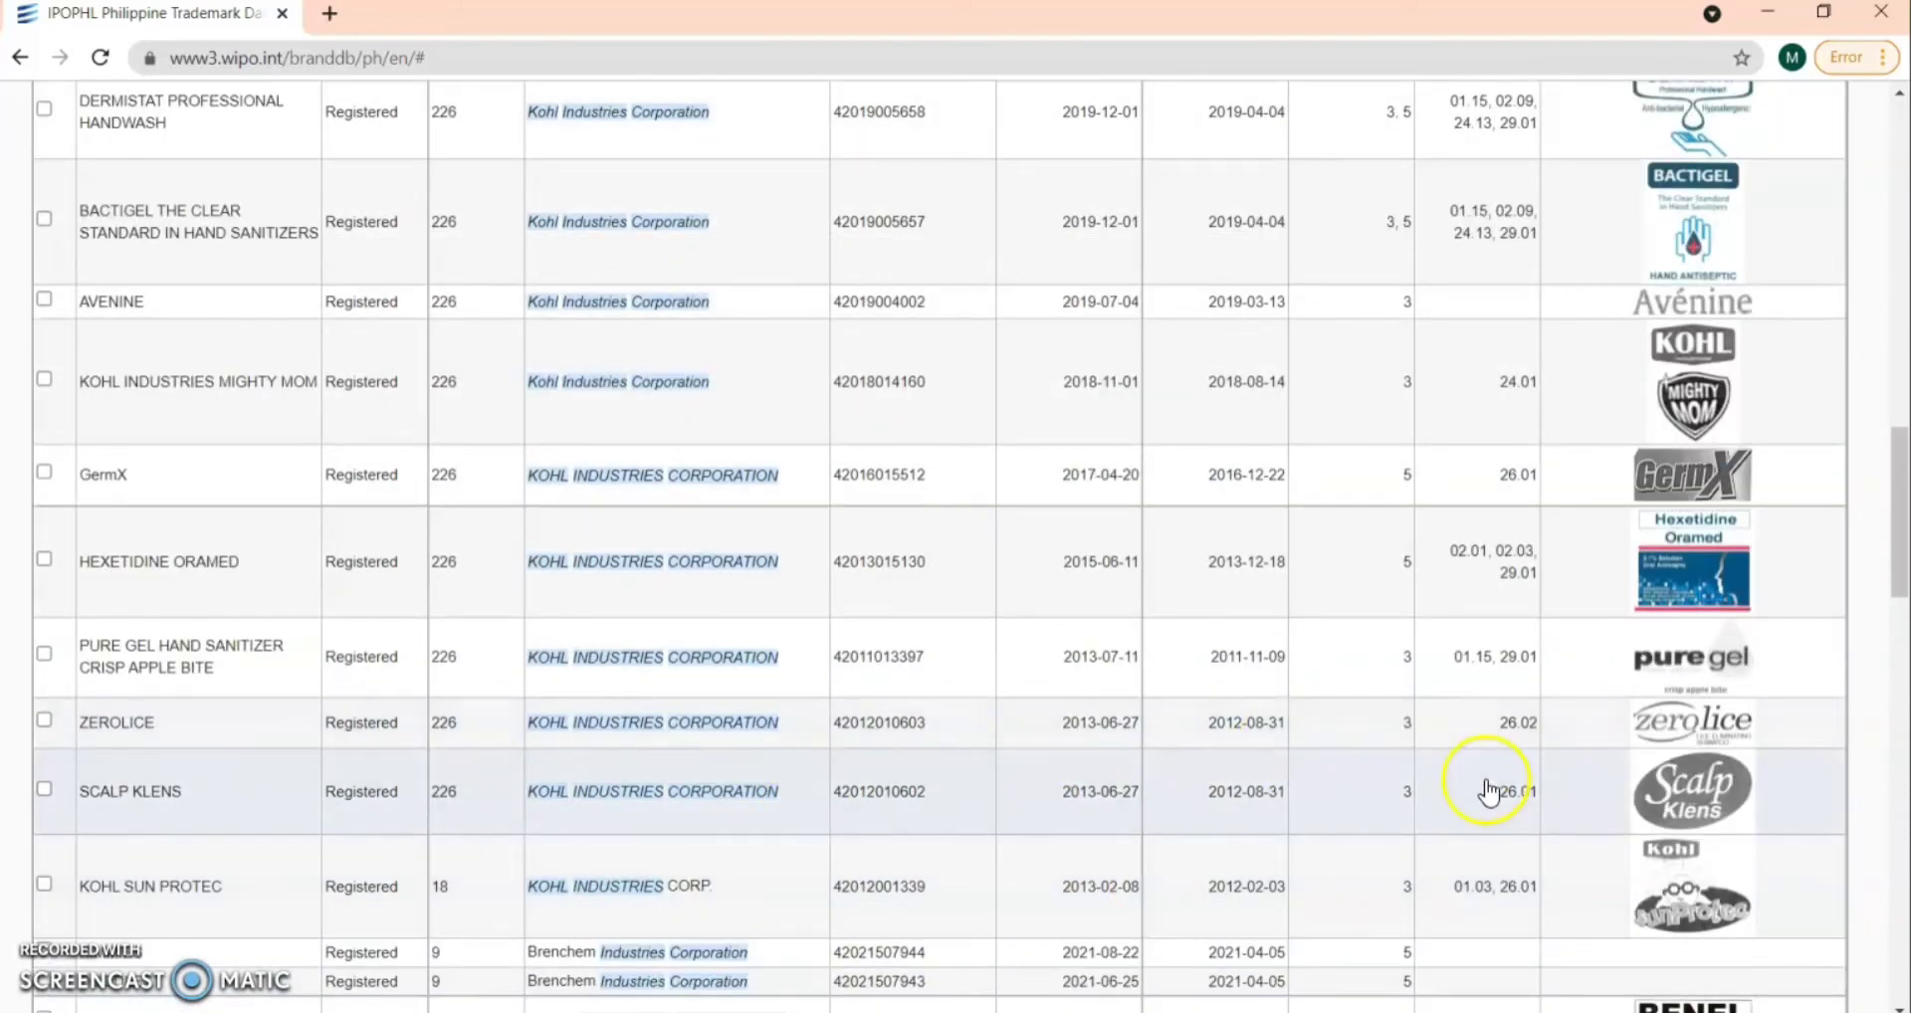
{"action": "scroll", "coordinate": [1490, 786], "scroll_direction": "up", "scroll_amount": 1}
{"action": "scroll", "coordinate": [1489, 793], "scroll_direction": "up", "scroll_amount": 6}
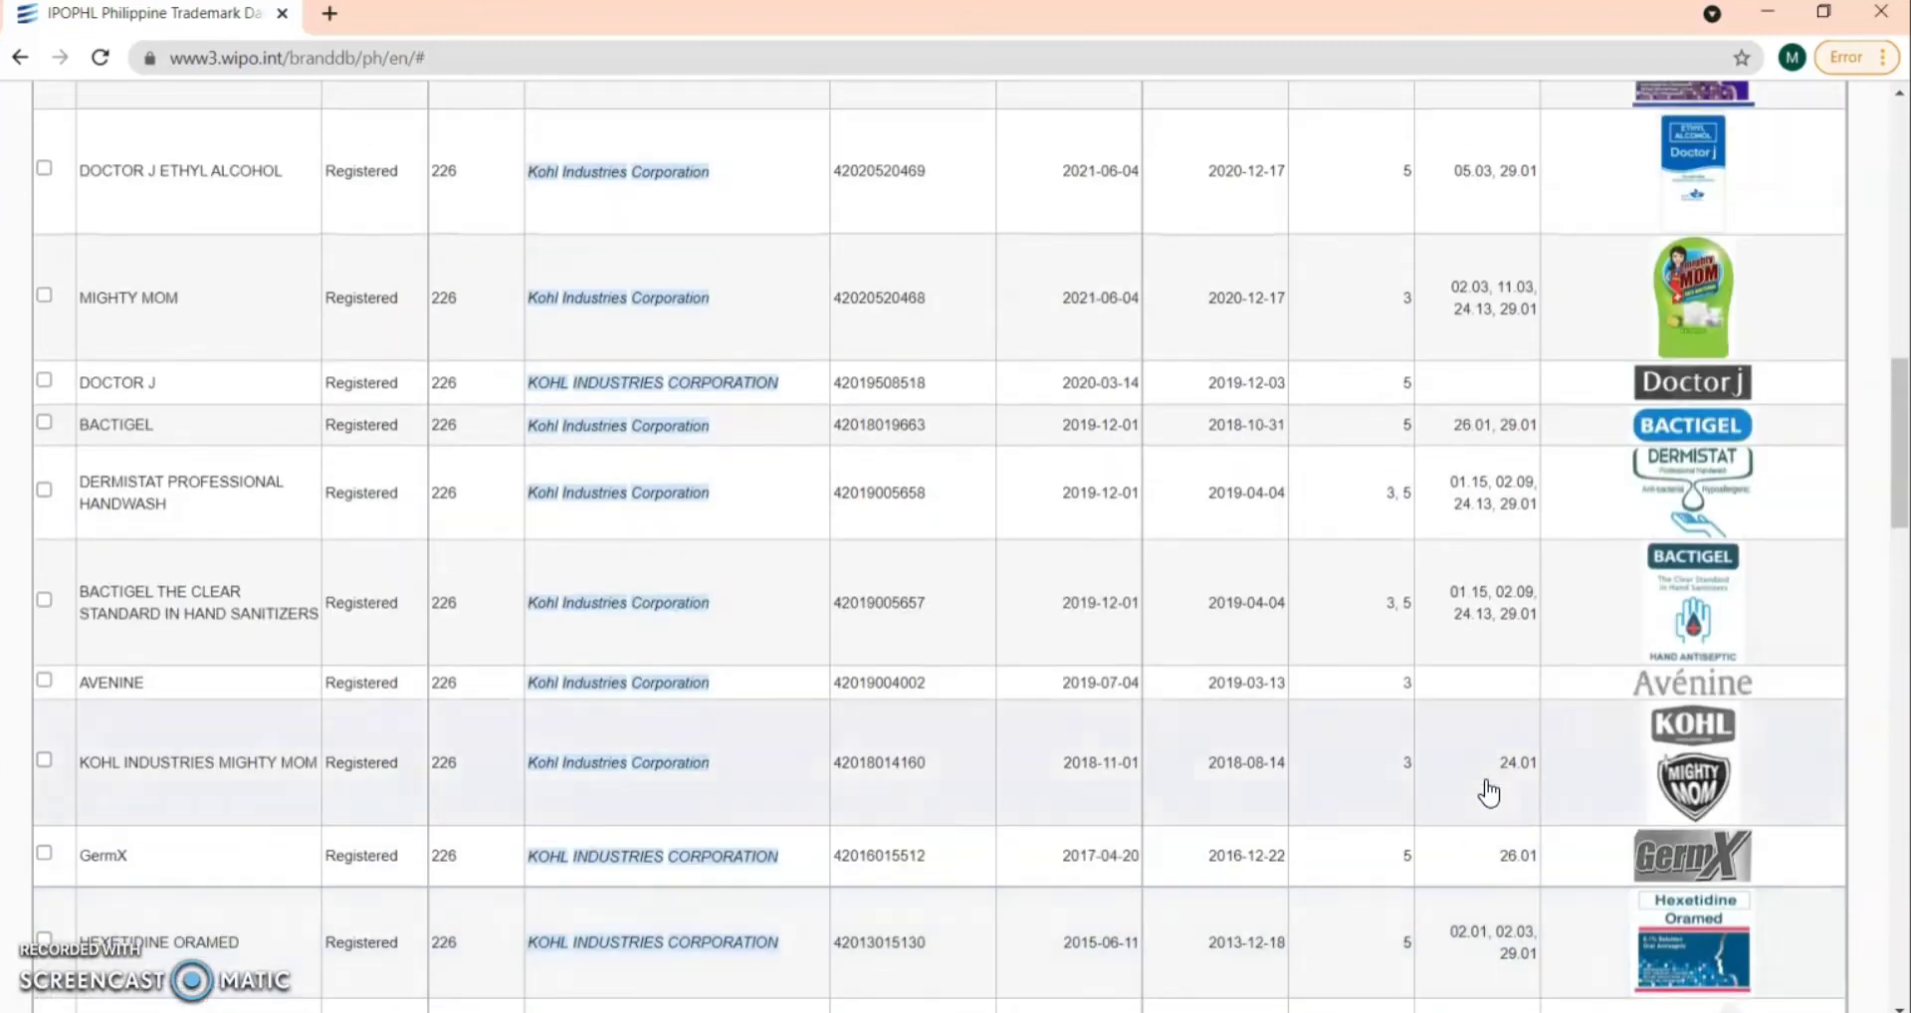
{"action": "scroll", "coordinate": [1489, 794], "scroll_direction": "up", "scroll_amount": 1}
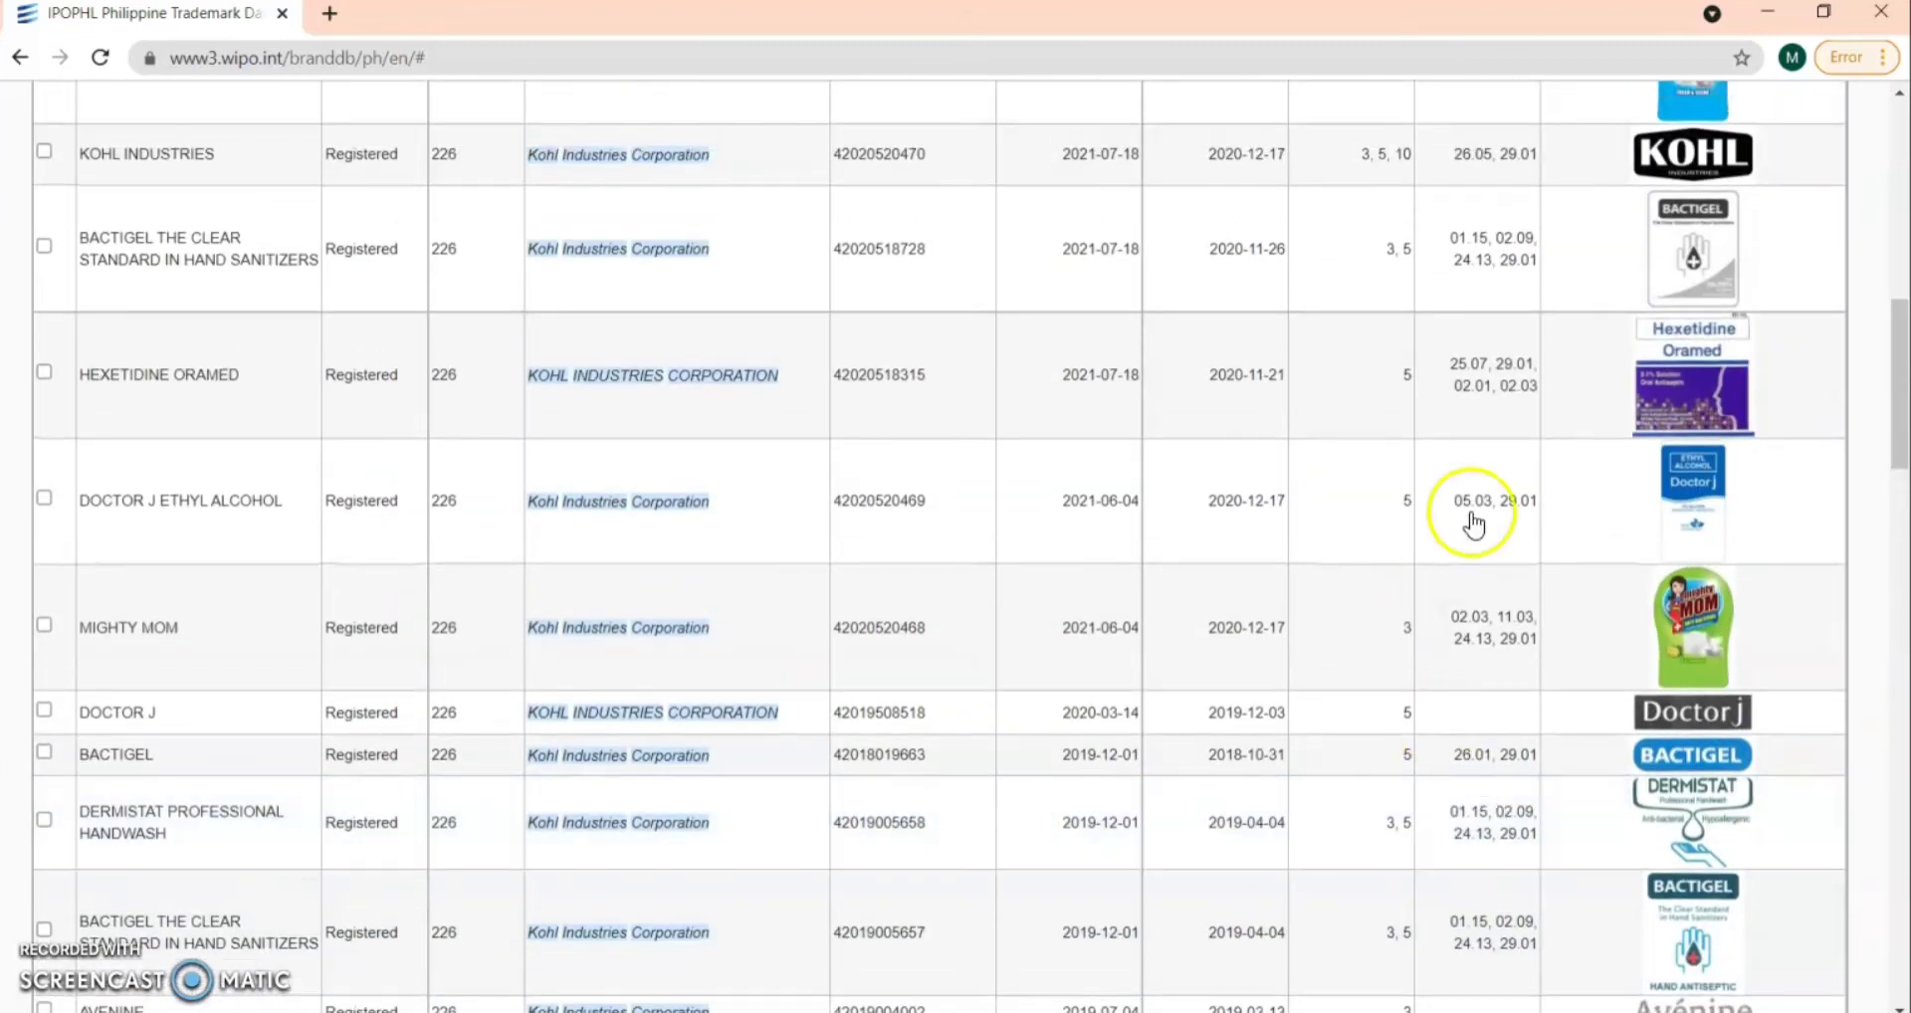
{"action": "mouse_move", "coordinate": [1704, 506]}
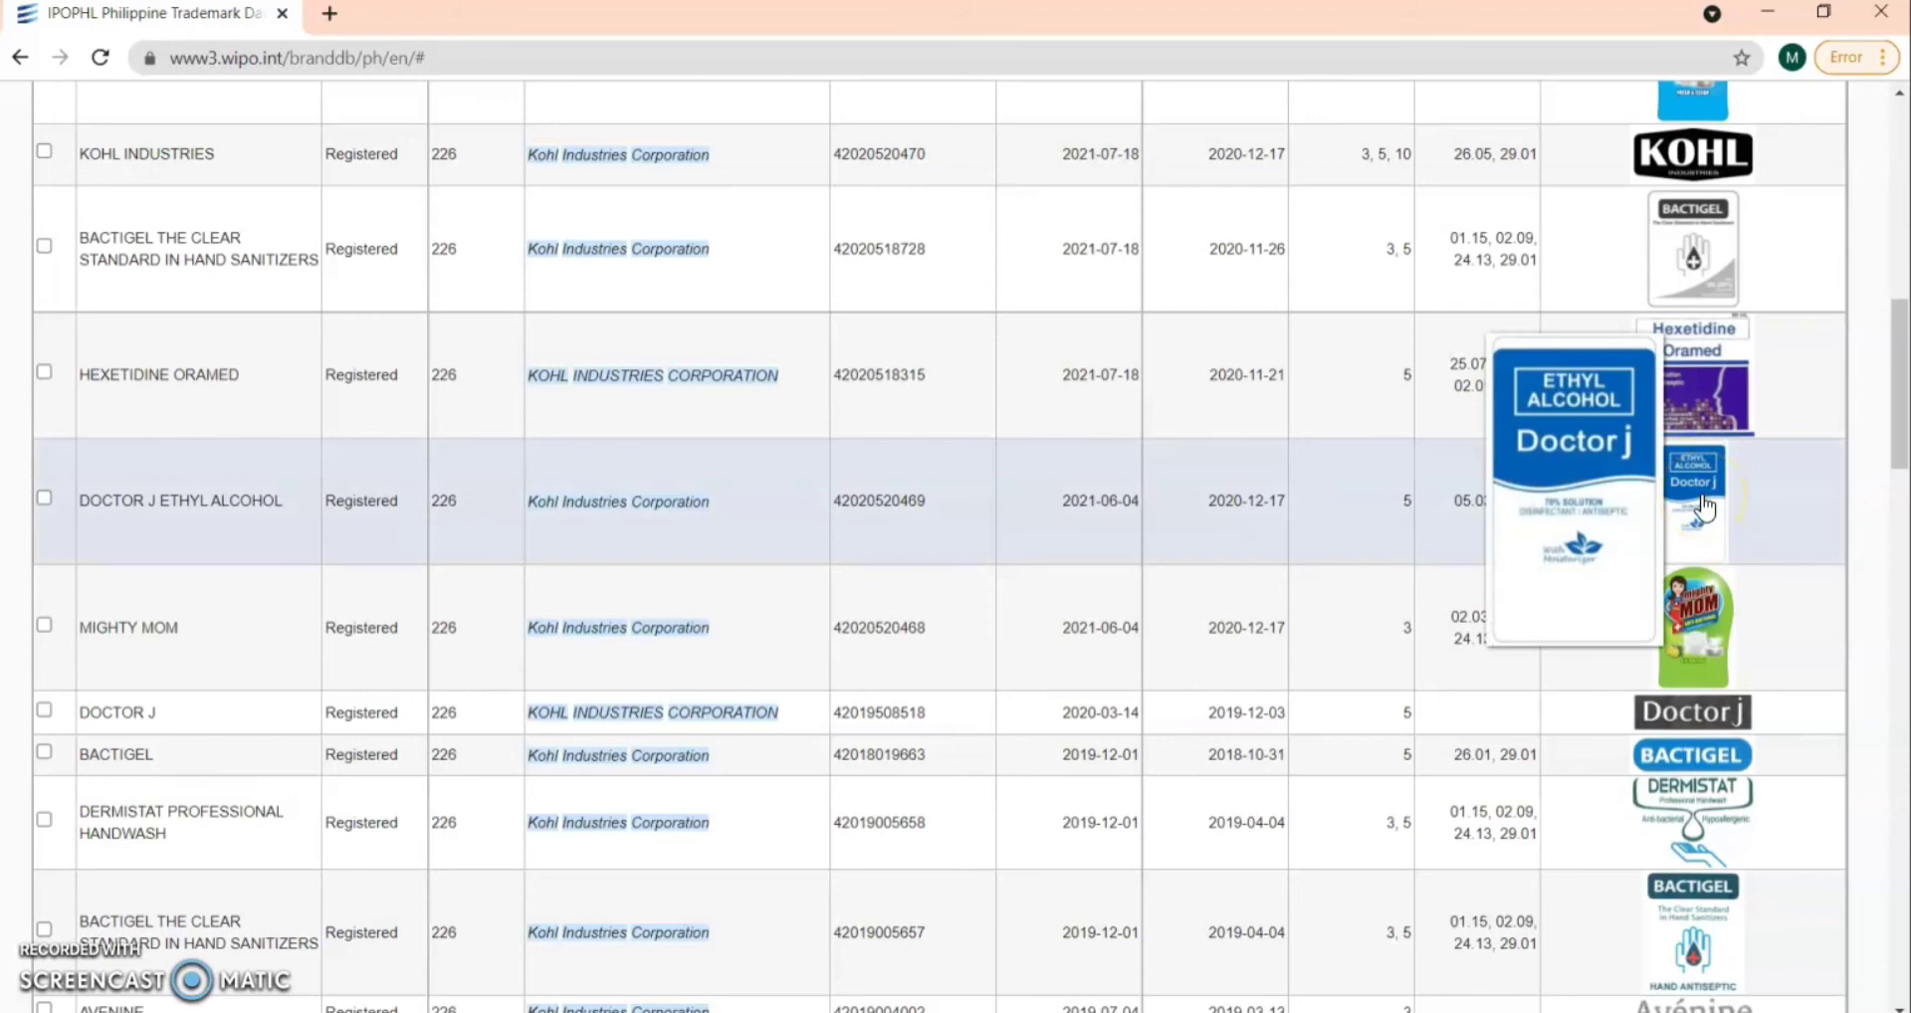
{"action": "mouse_move", "coordinate": [1709, 727]}
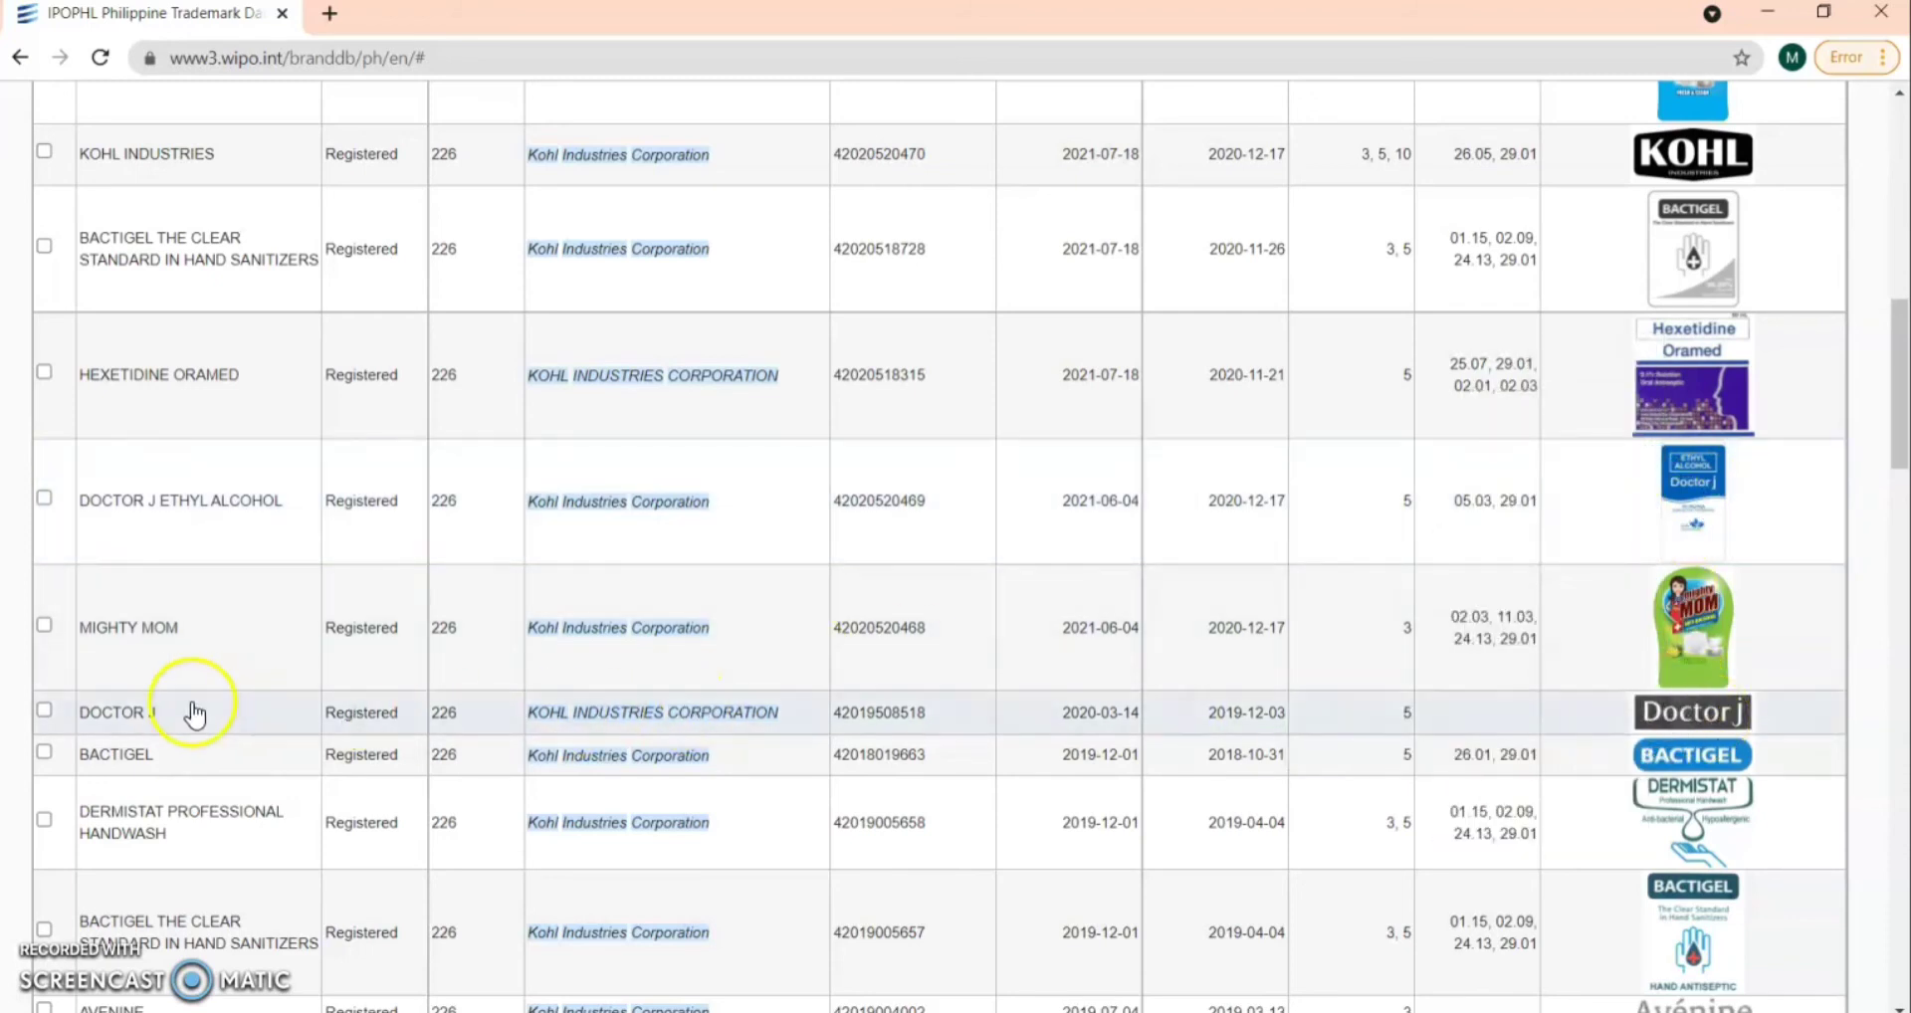
Open the DOCTOR J record (4/2019/508518) and highlight its 2020-03-14 registration date
{"action": "left_click", "coordinate": [125, 712]}
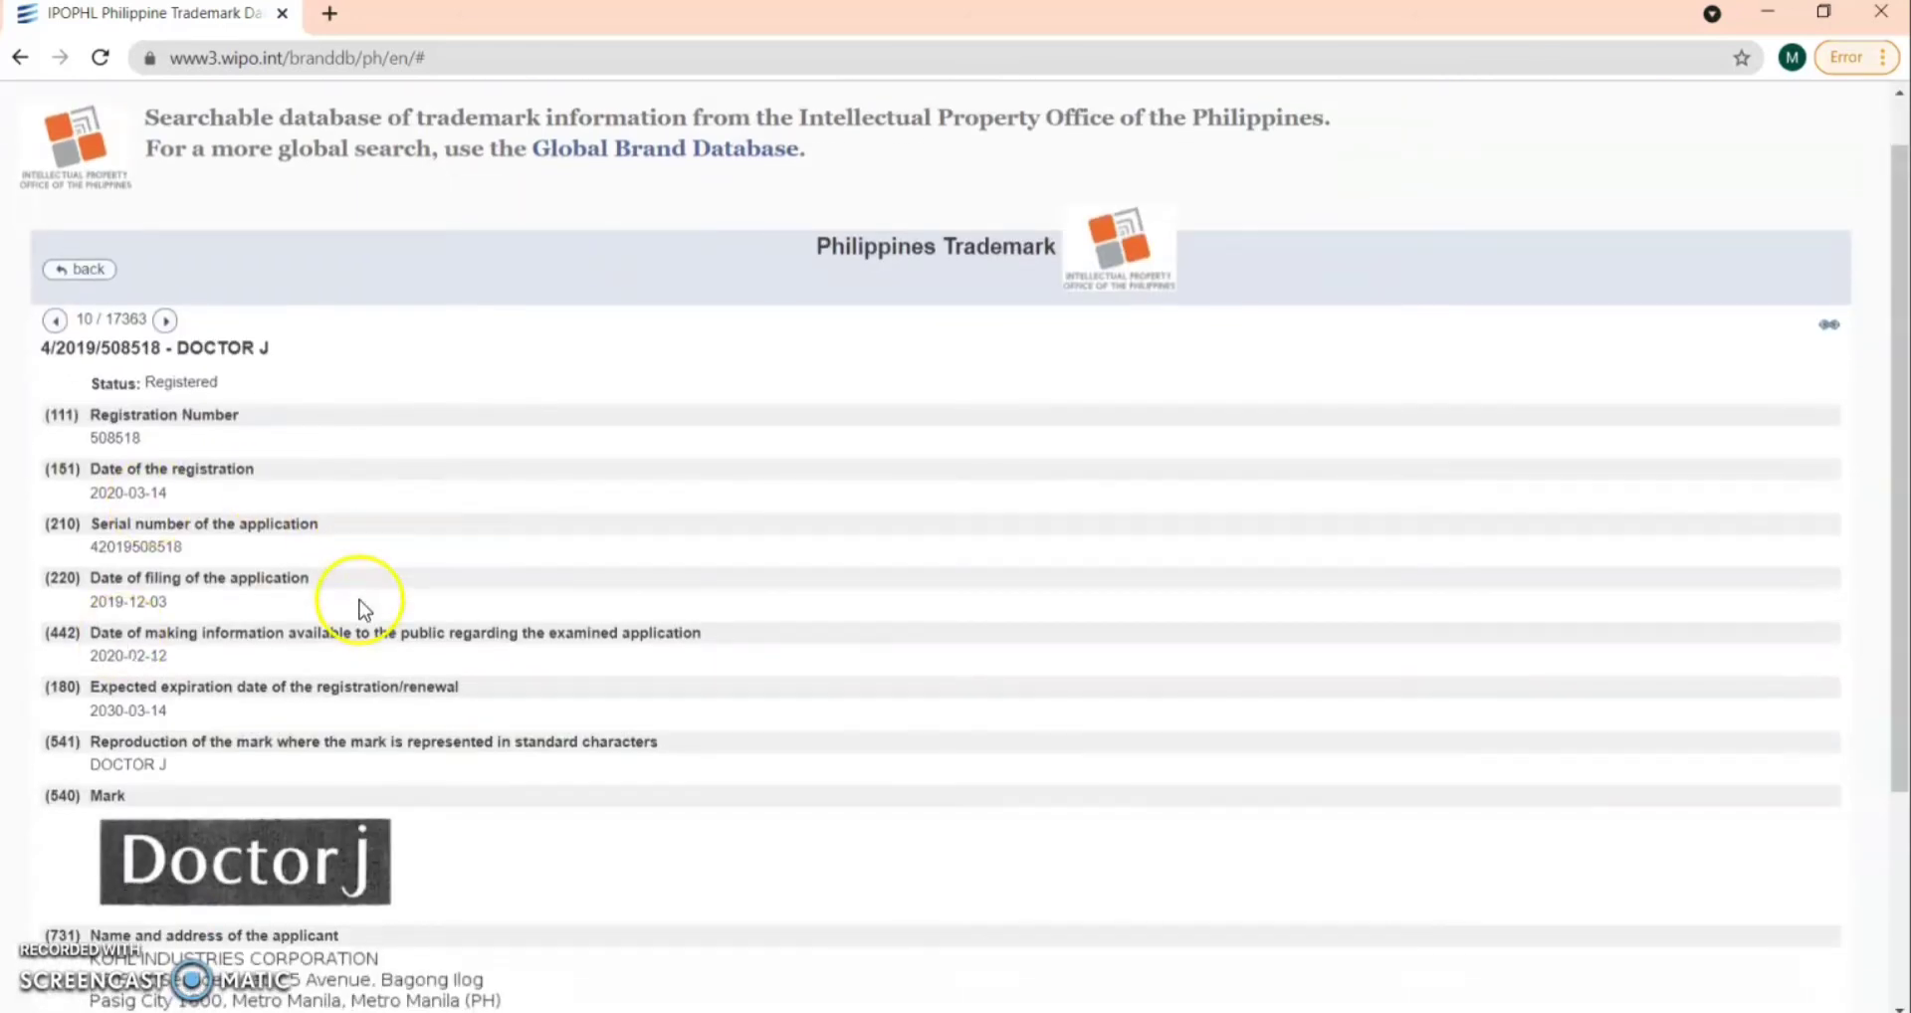
{"action": "scroll", "coordinate": [365, 609], "scroll_direction": "down", "scroll_amount": 1}
{"action": "left_click_drag", "start_coordinate": [176, 482], "coordinate": [72, 491]}
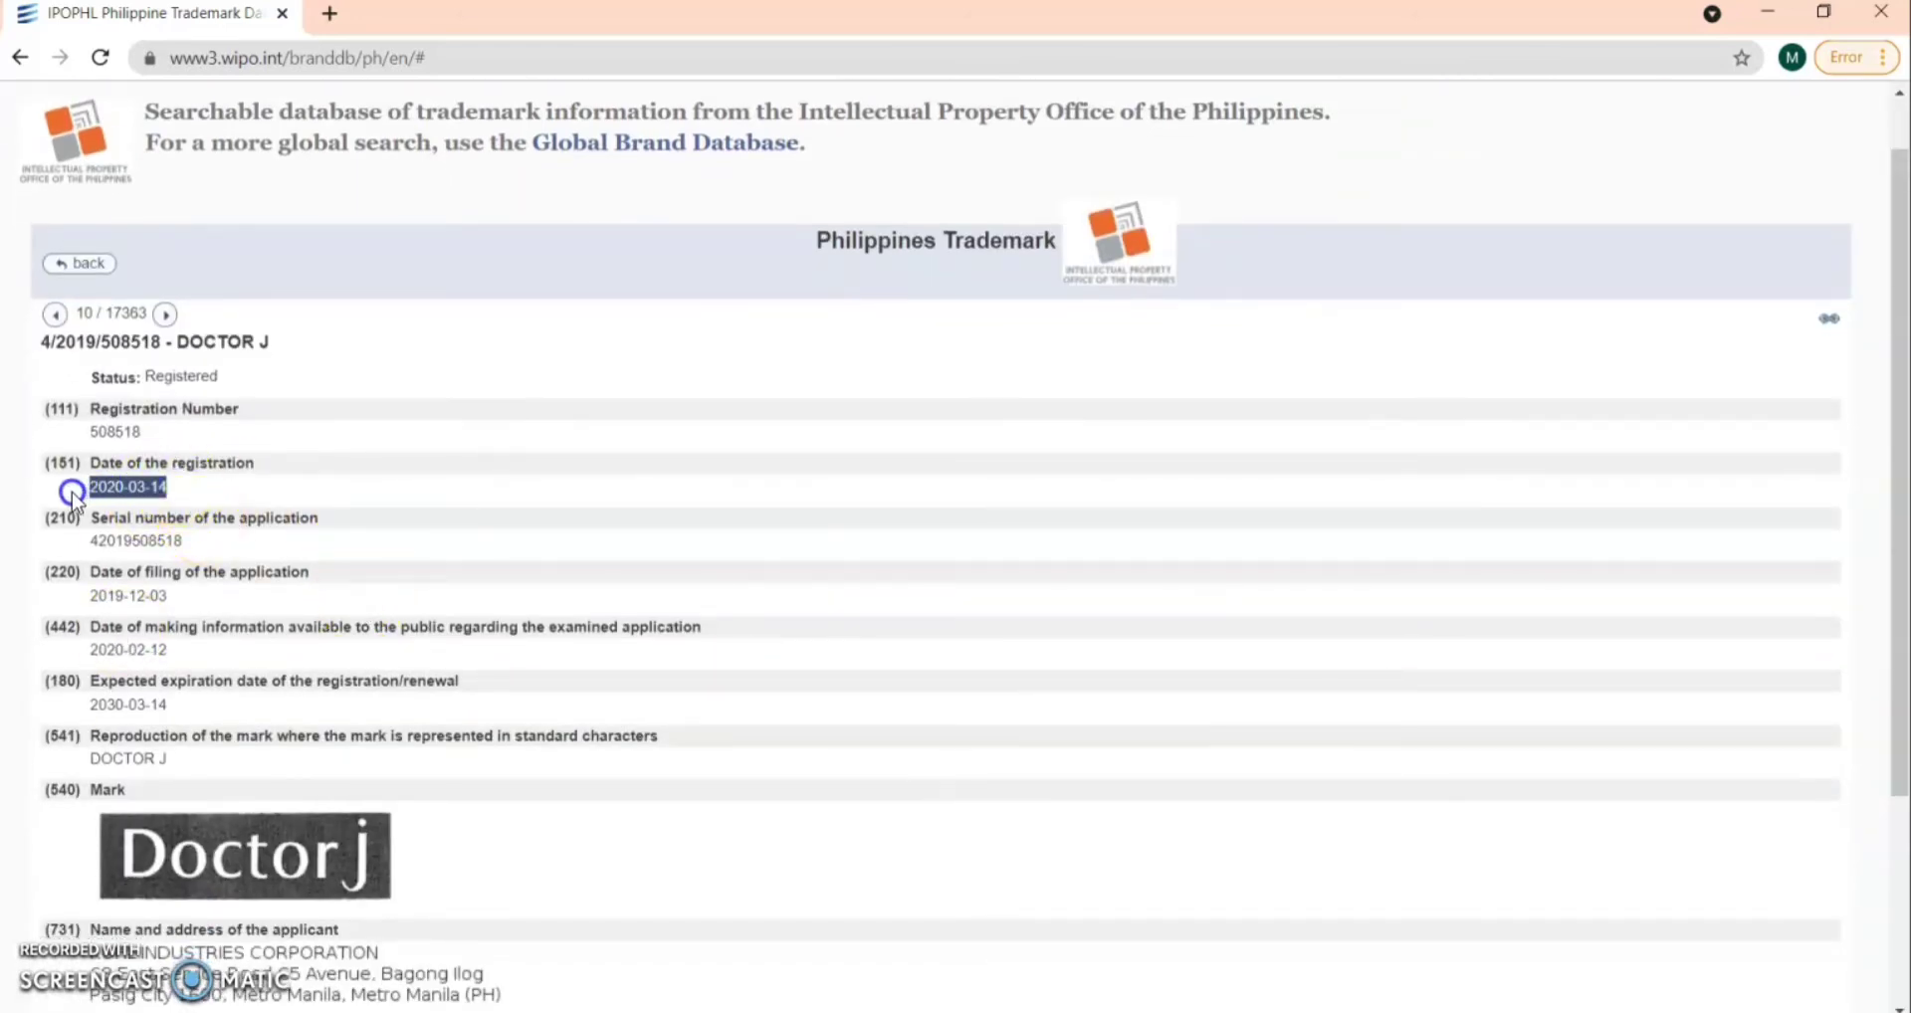
{"action": "left_click", "coordinate": [341, 525]}
{"action": "scroll", "coordinate": [341, 525], "scroll_direction": "down", "scroll_amount": 1}
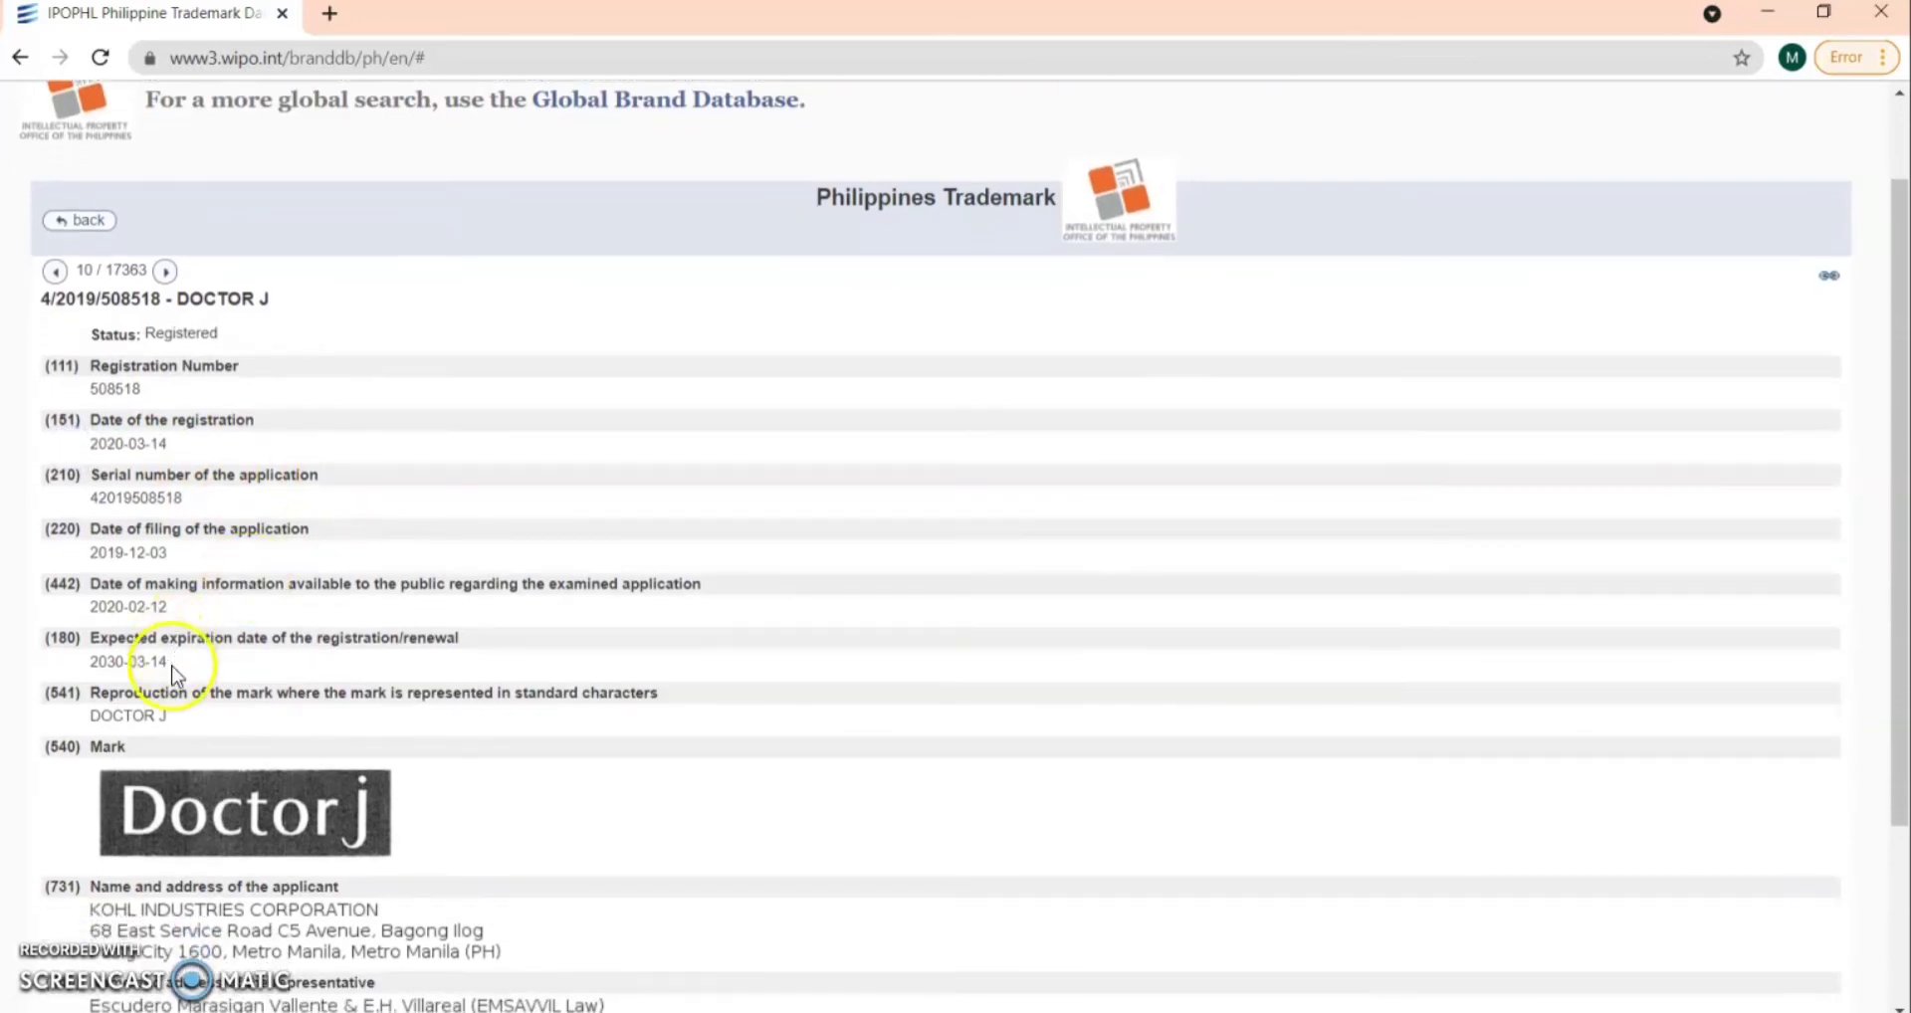
Highlight the 2030-03-14 expiry date and applicant address, then return to the results list
{"action": "left_click_drag", "start_coordinate": [186, 681], "coordinate": [76, 667]}
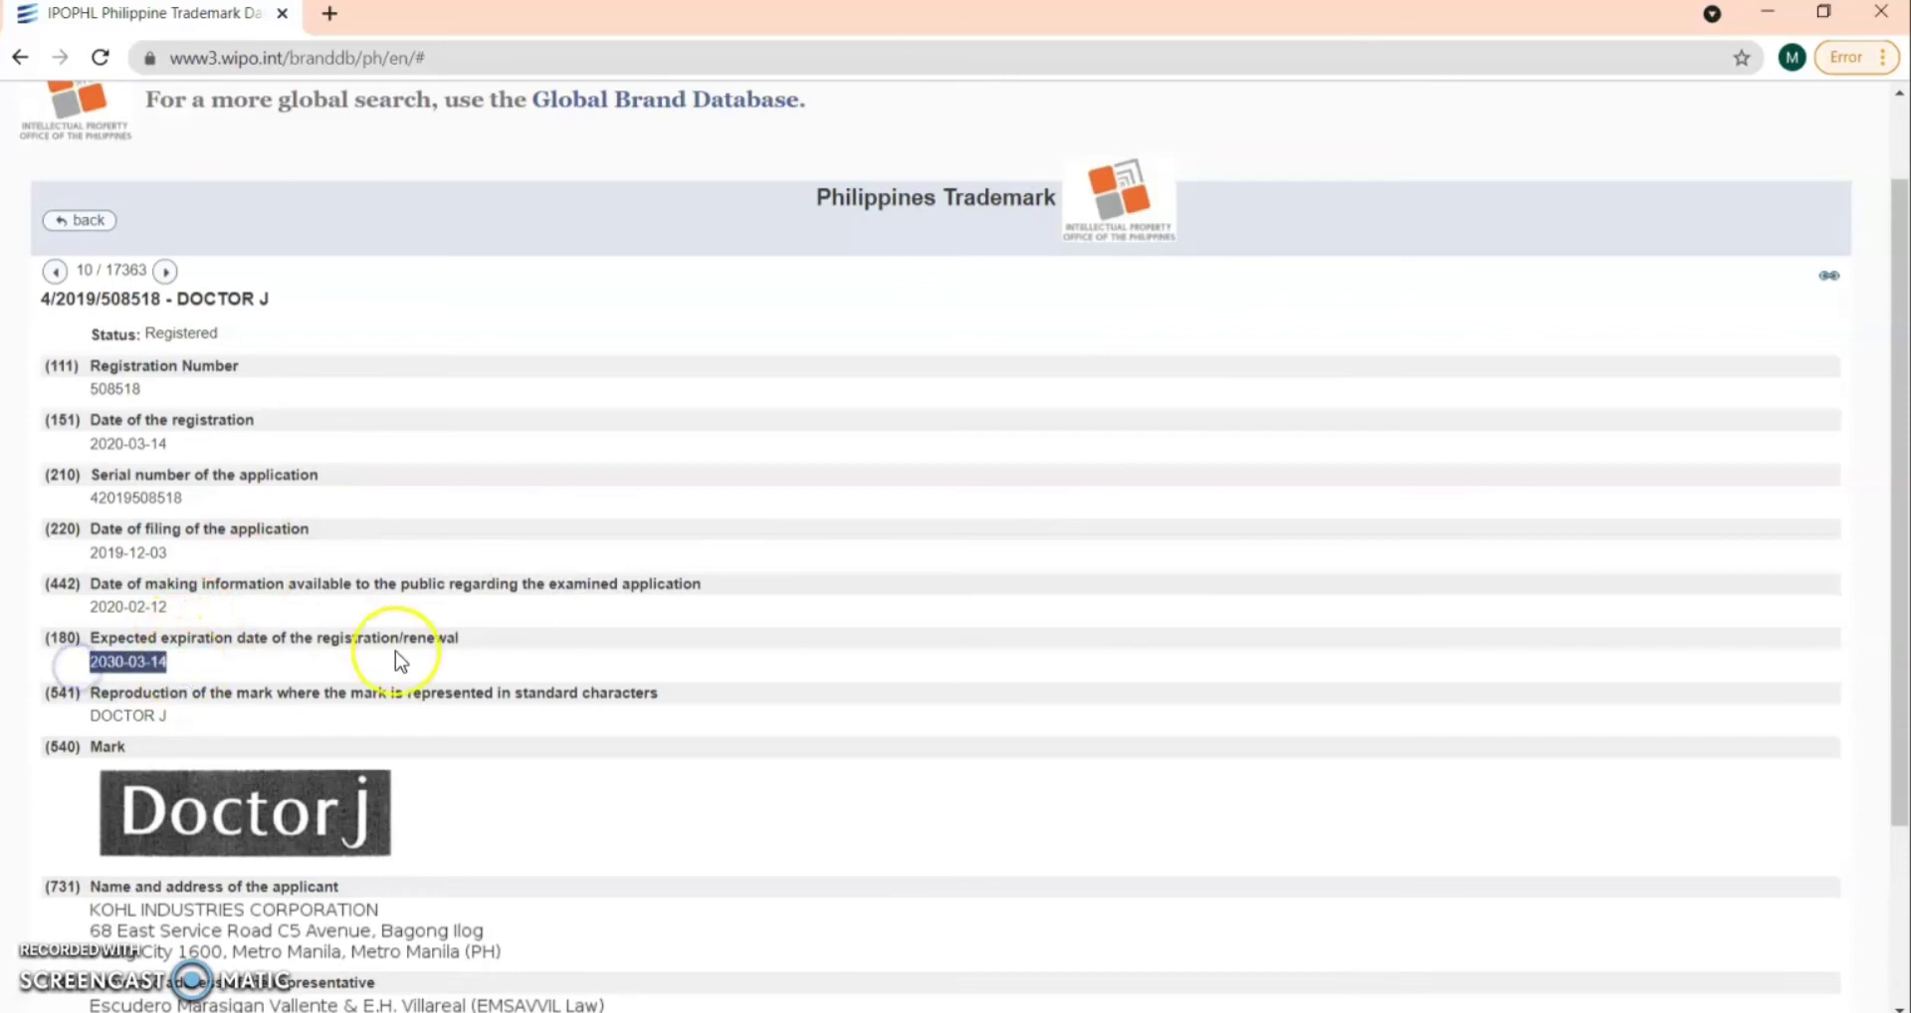
{"action": "scroll", "coordinate": [396, 658], "scroll_direction": "down", "scroll_amount": 2}
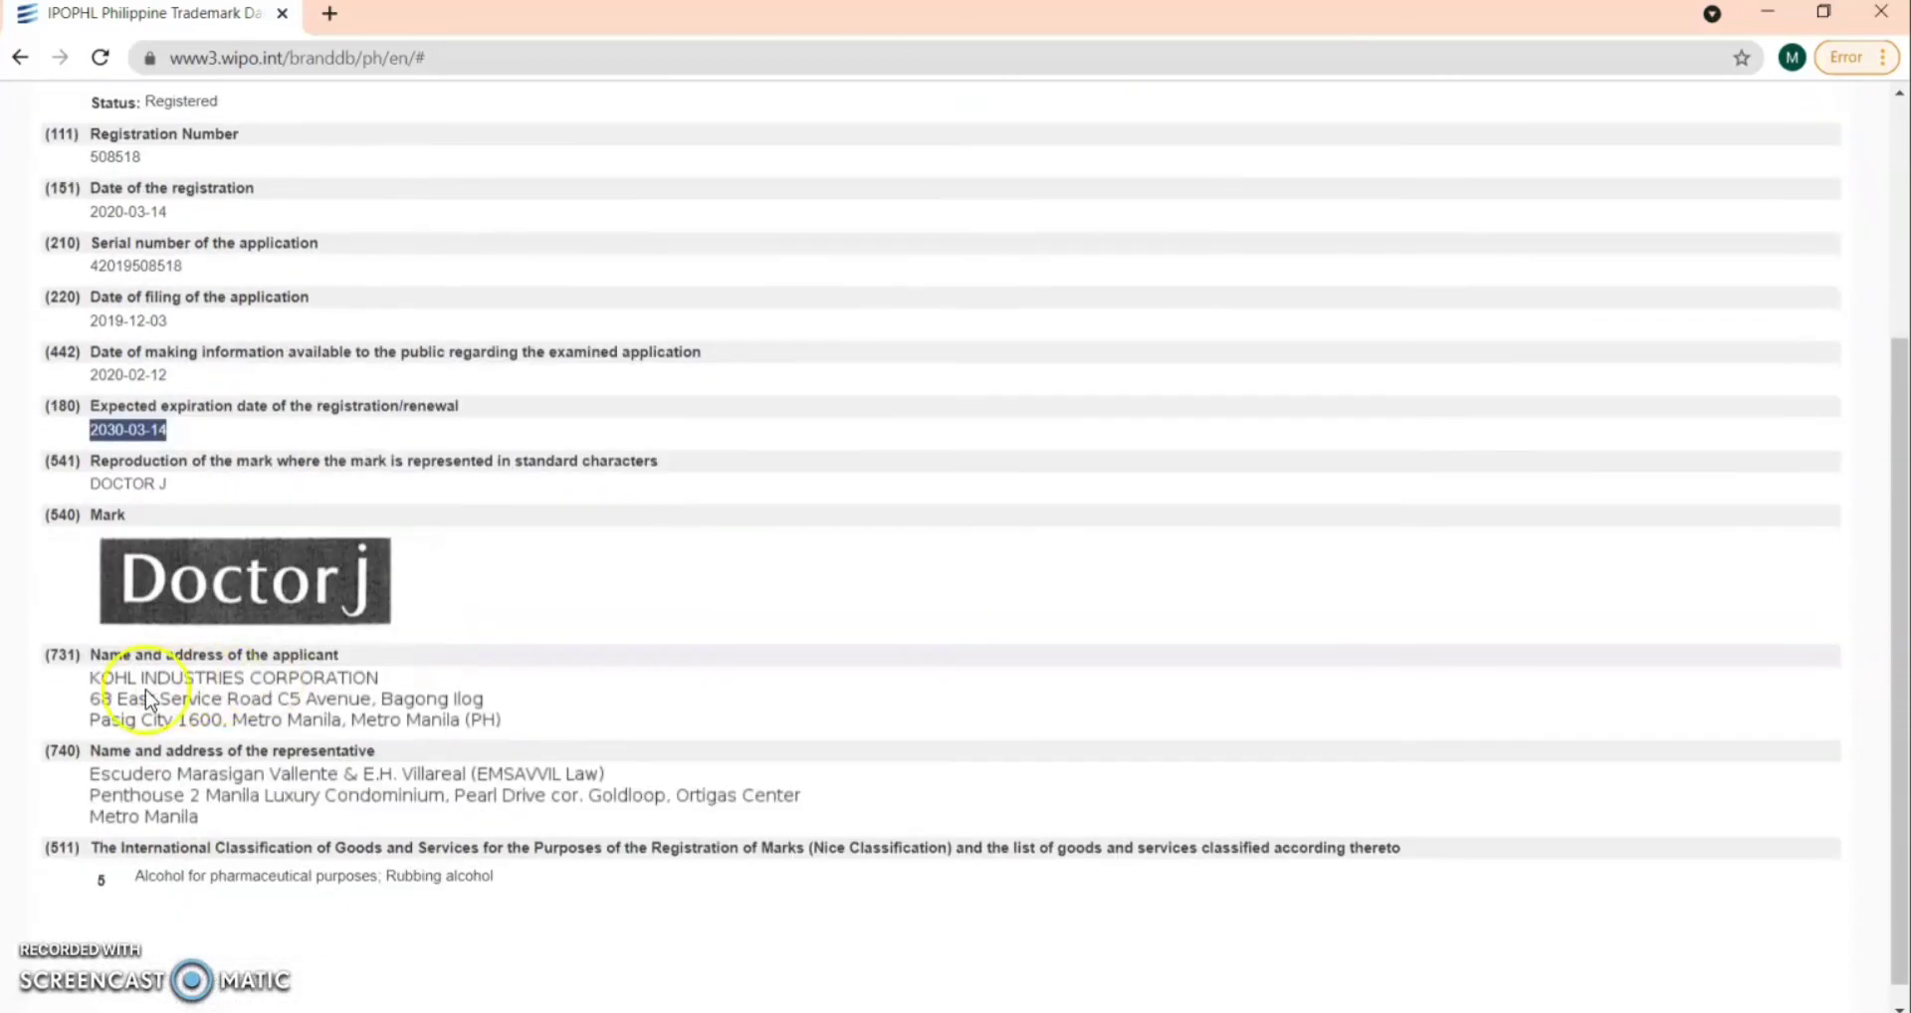
{"action": "left_click_drag", "start_coordinate": [89, 677], "coordinate": [358, 722]}
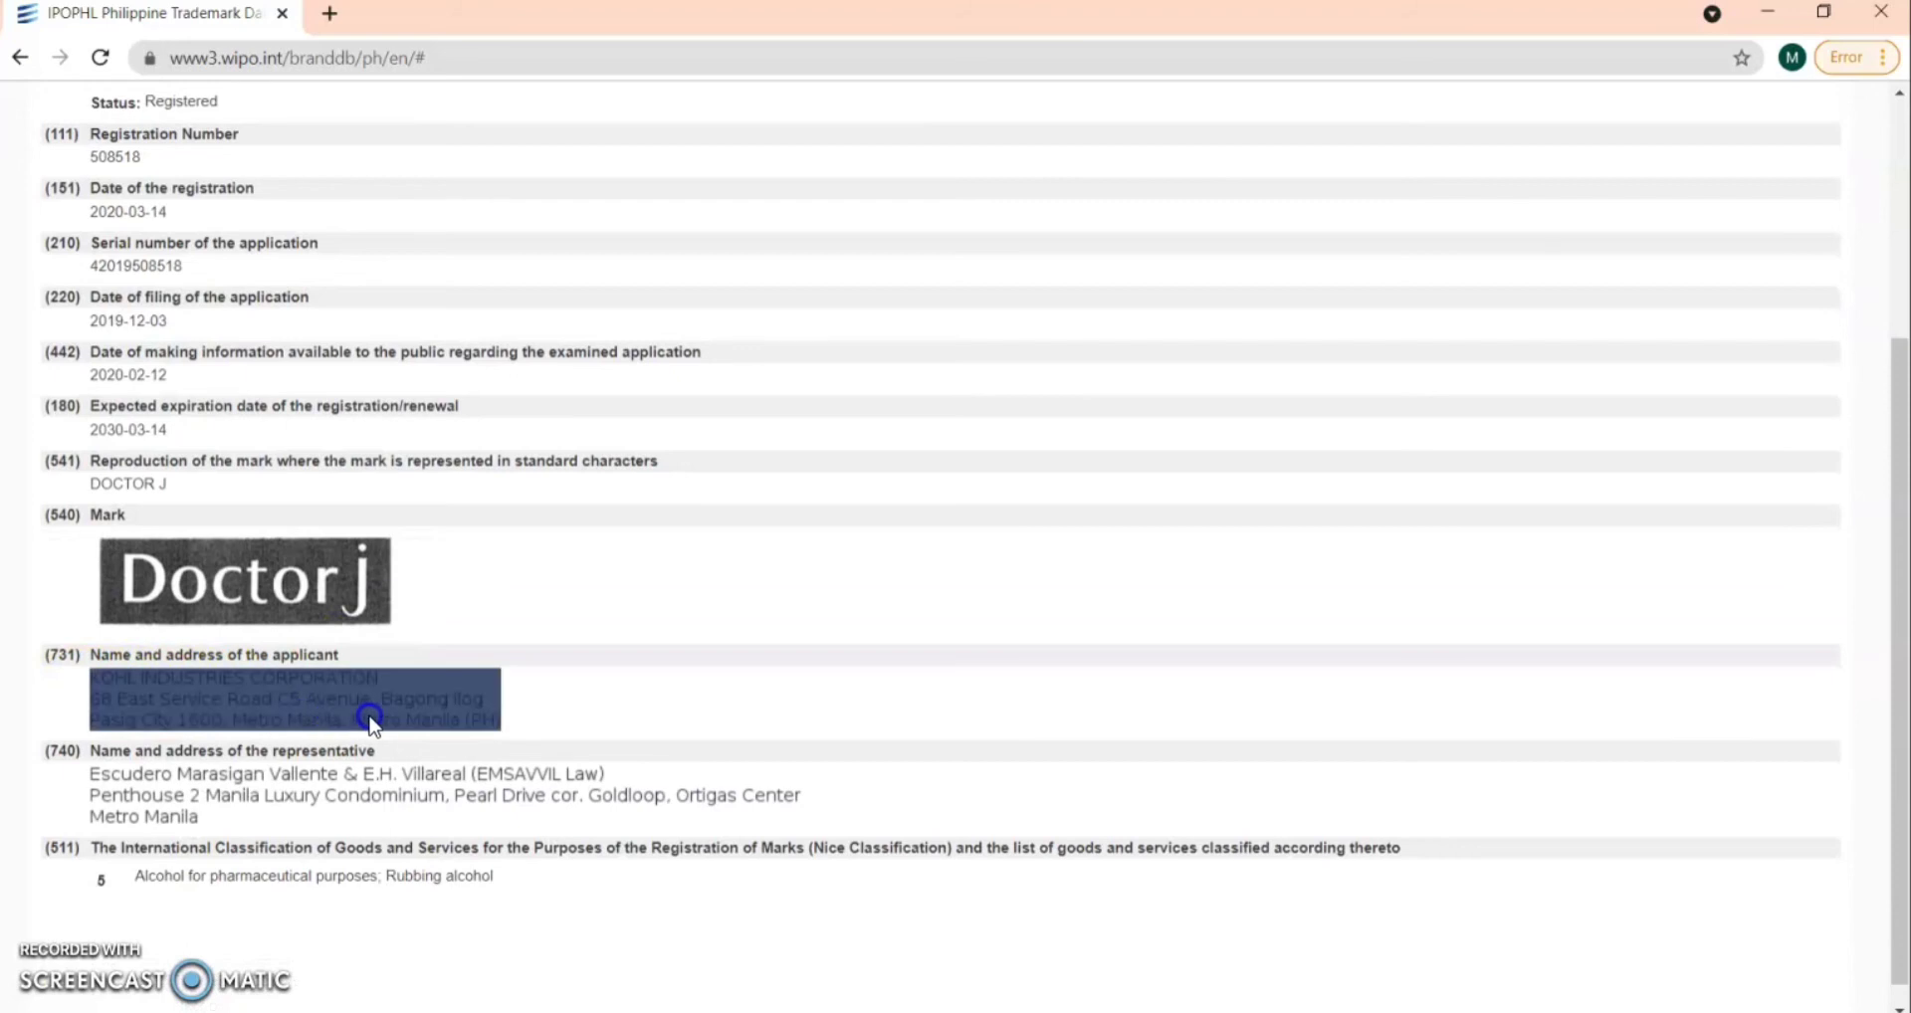
{"action": "left_click", "coordinate": [825, 694]}
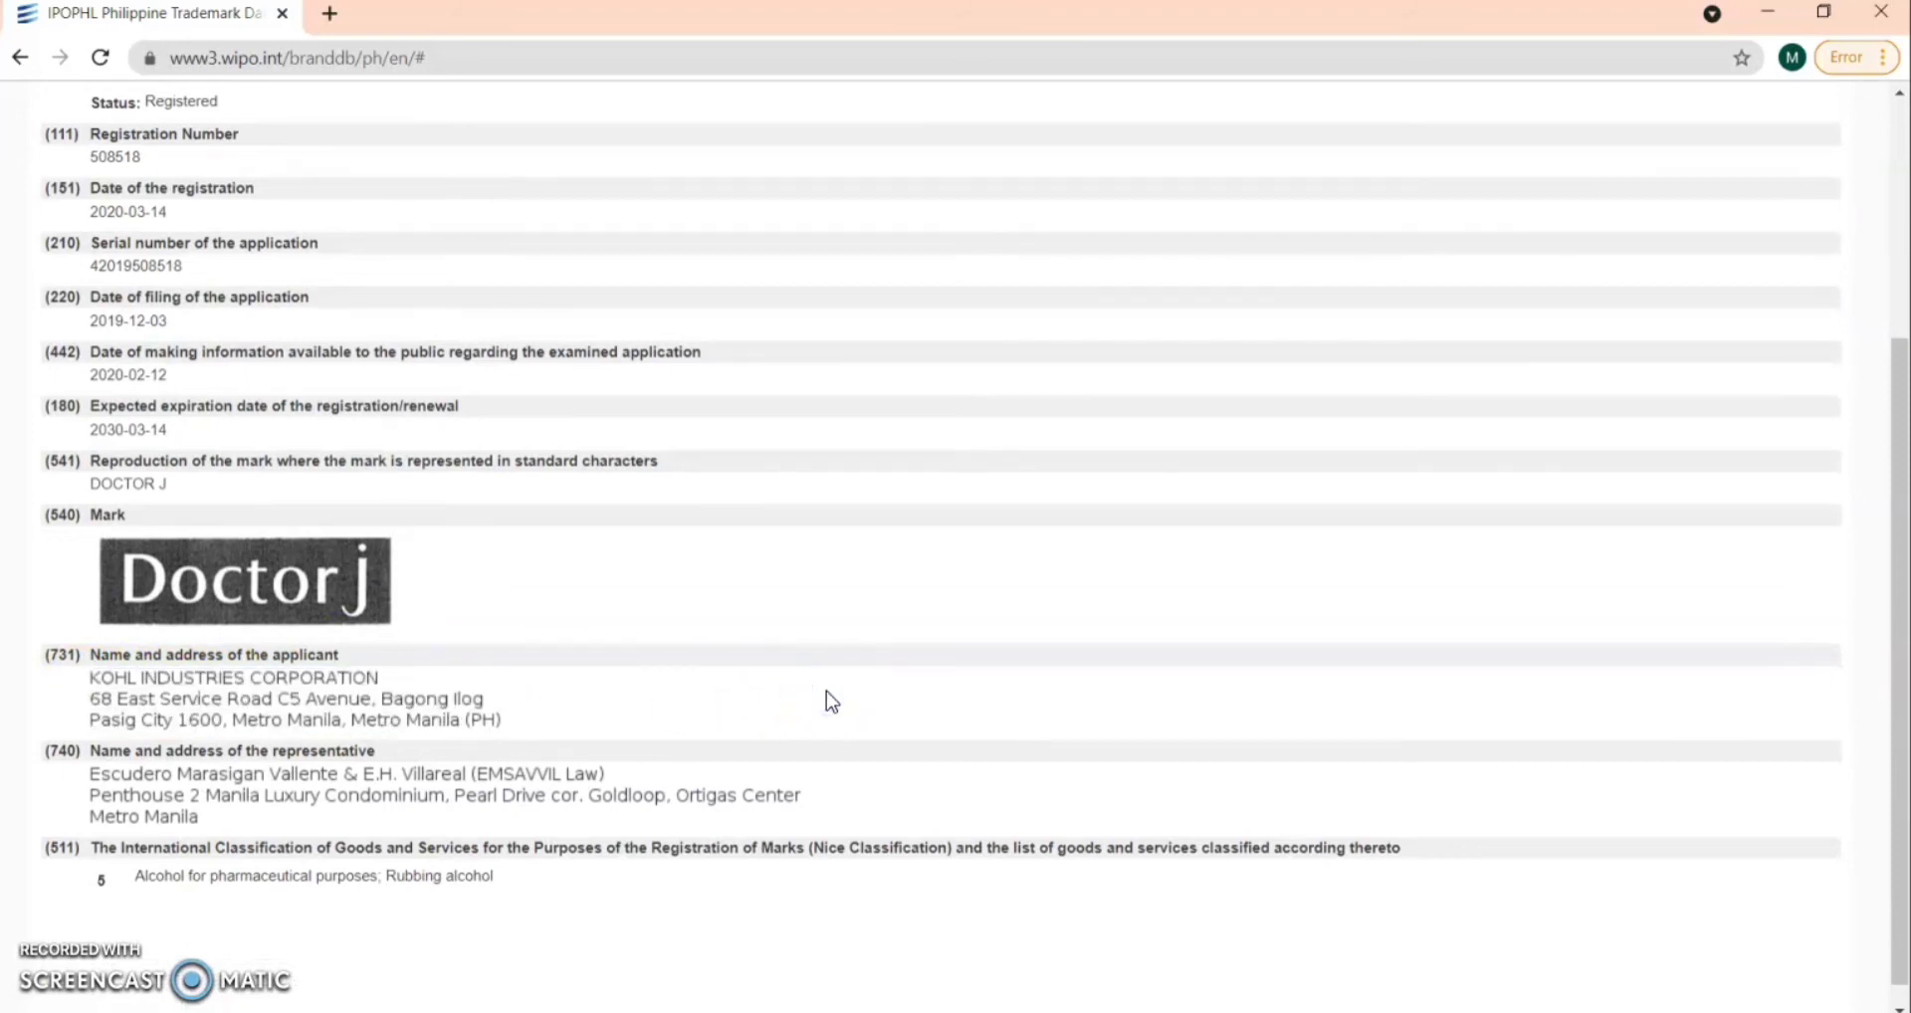
{"action": "scroll", "coordinate": [831, 703], "scroll_direction": "down", "scroll_amount": 1}
{"action": "scroll", "coordinate": [827, 693], "scroll_direction": "up", "scroll_amount": 4}
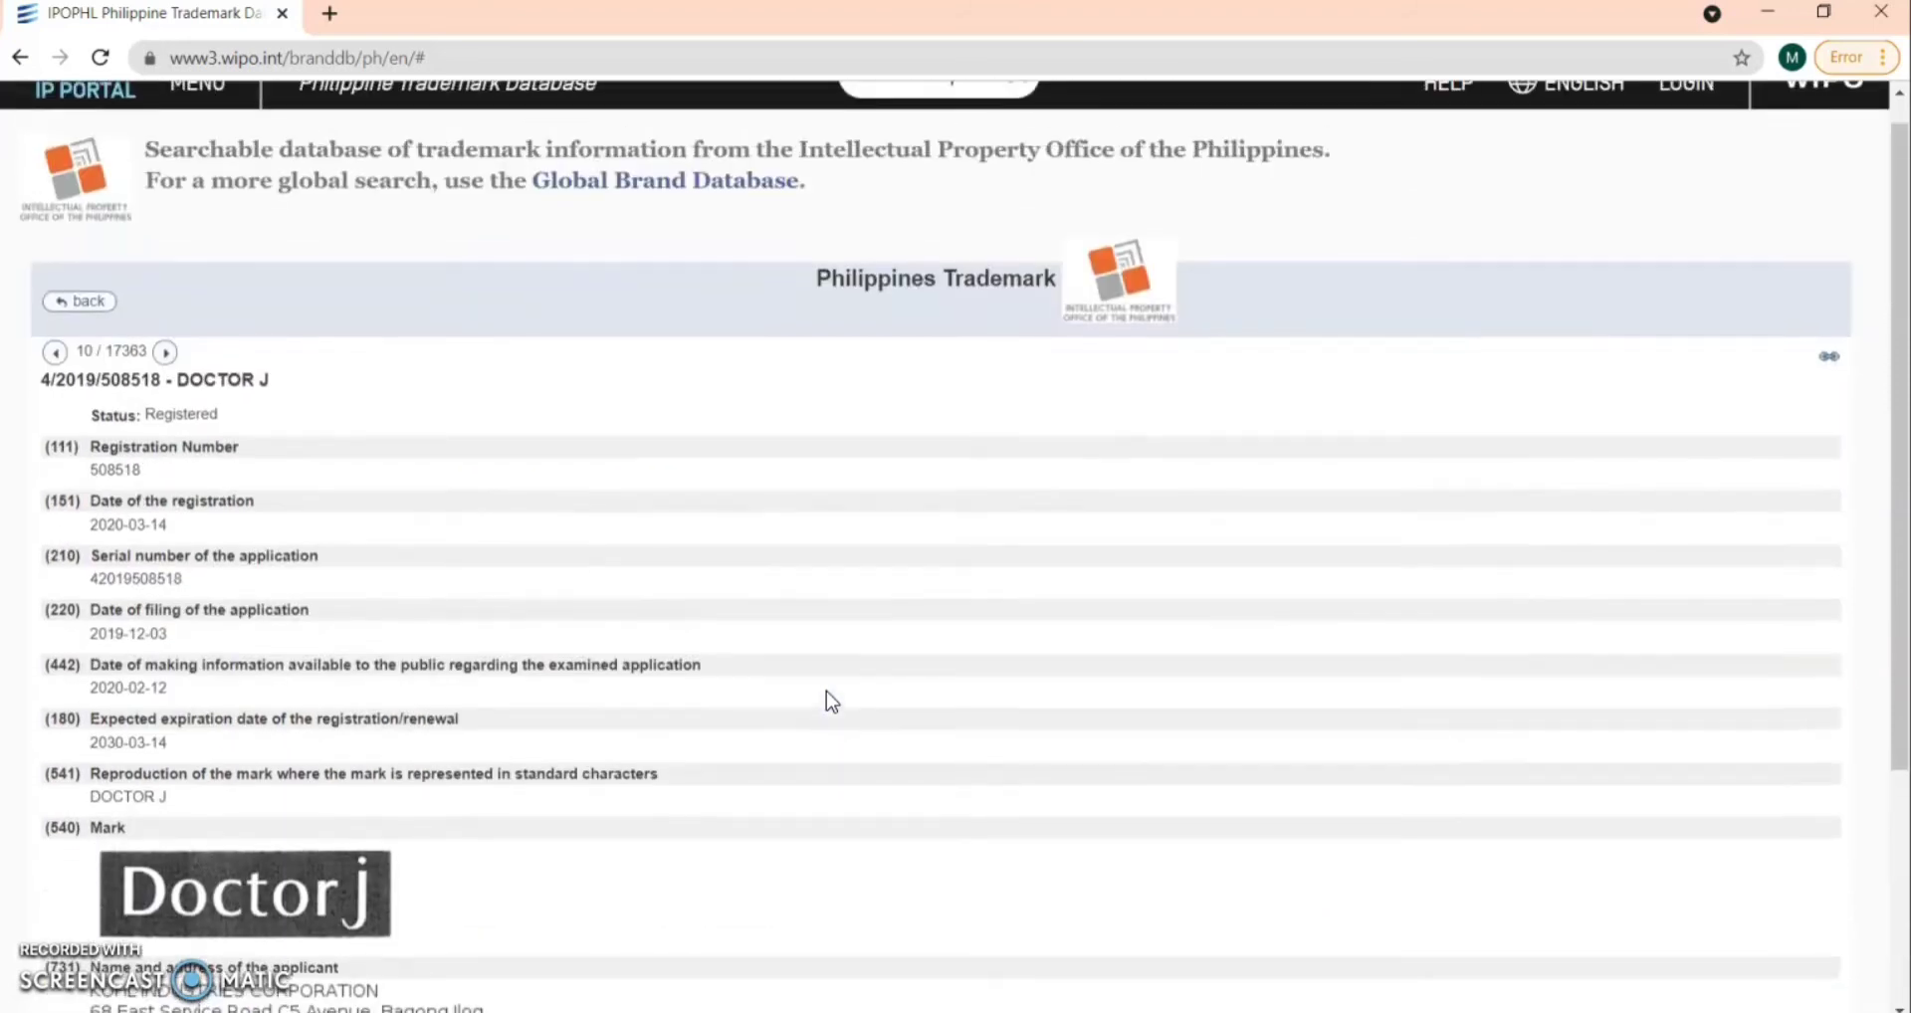
{"action": "left_click", "coordinate": [66, 333]}
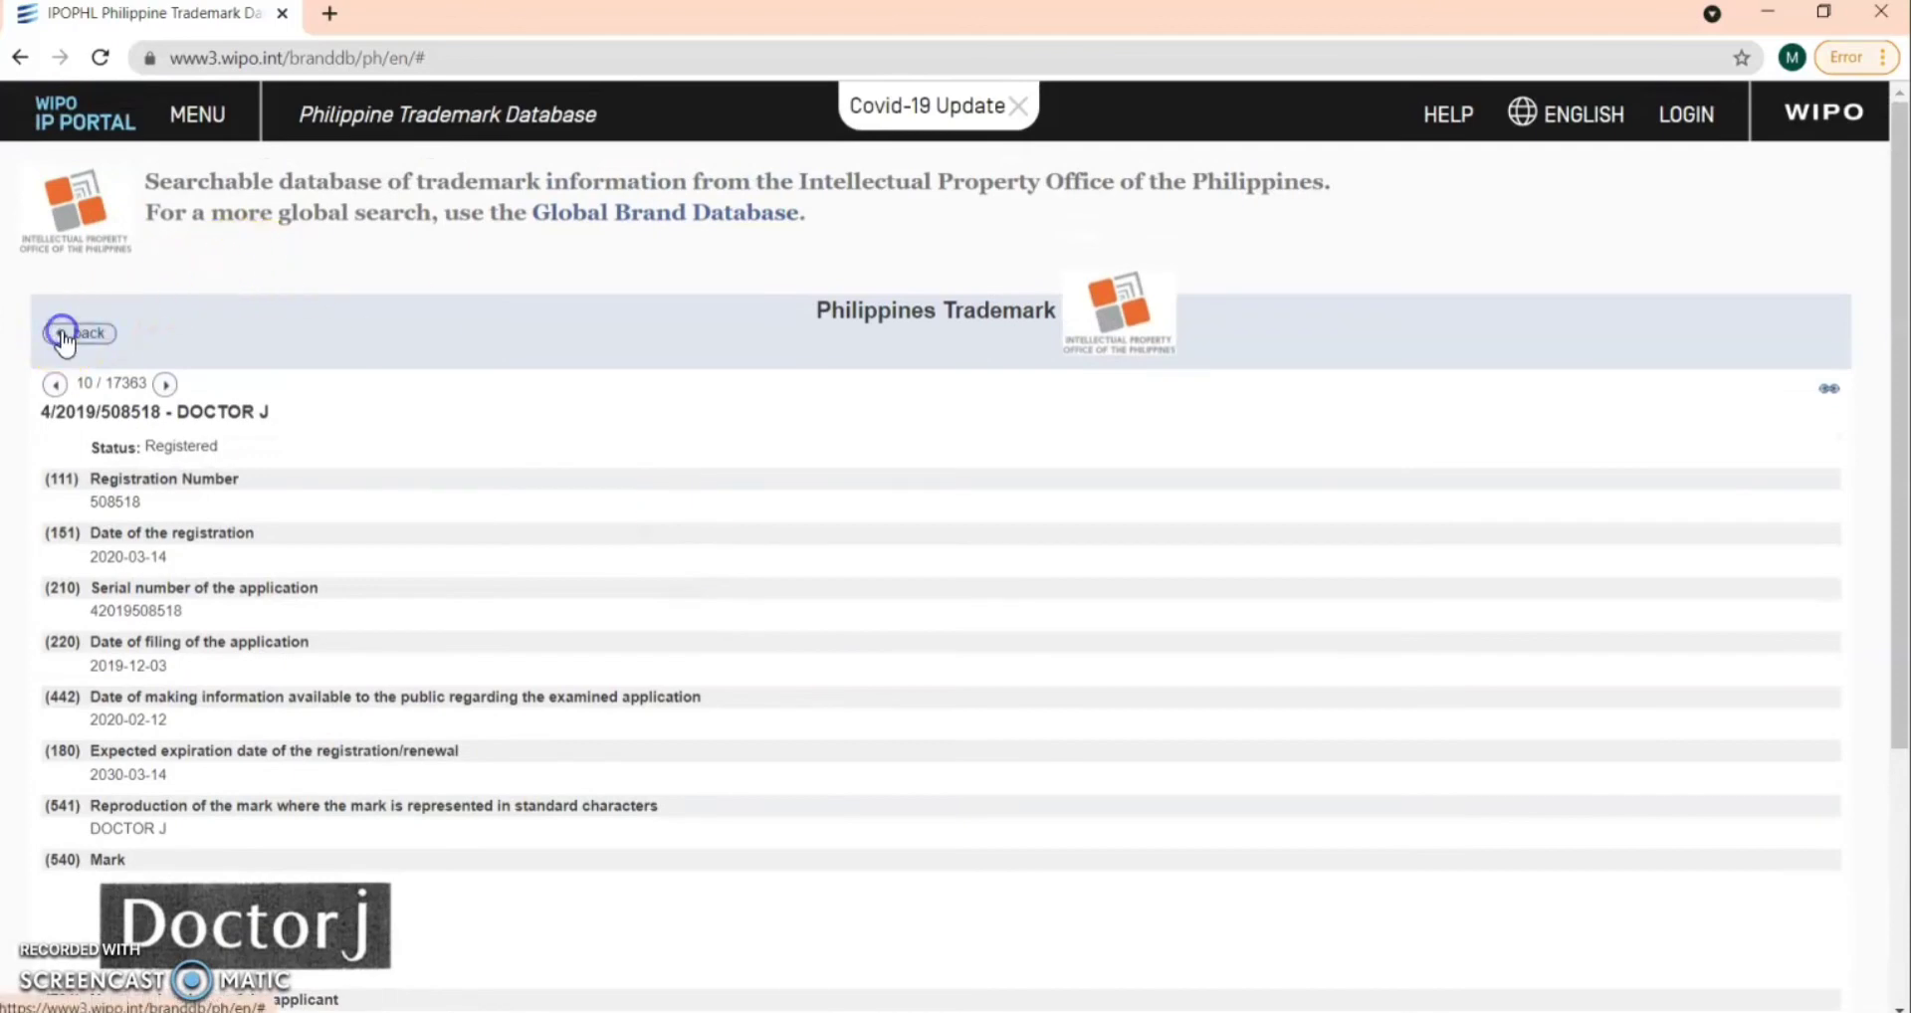
Tick the checkbox of the DOCTOR J record in the results
{"action": "scroll", "coordinate": [342, 555], "scroll_direction": "down", "scroll_amount": 6}
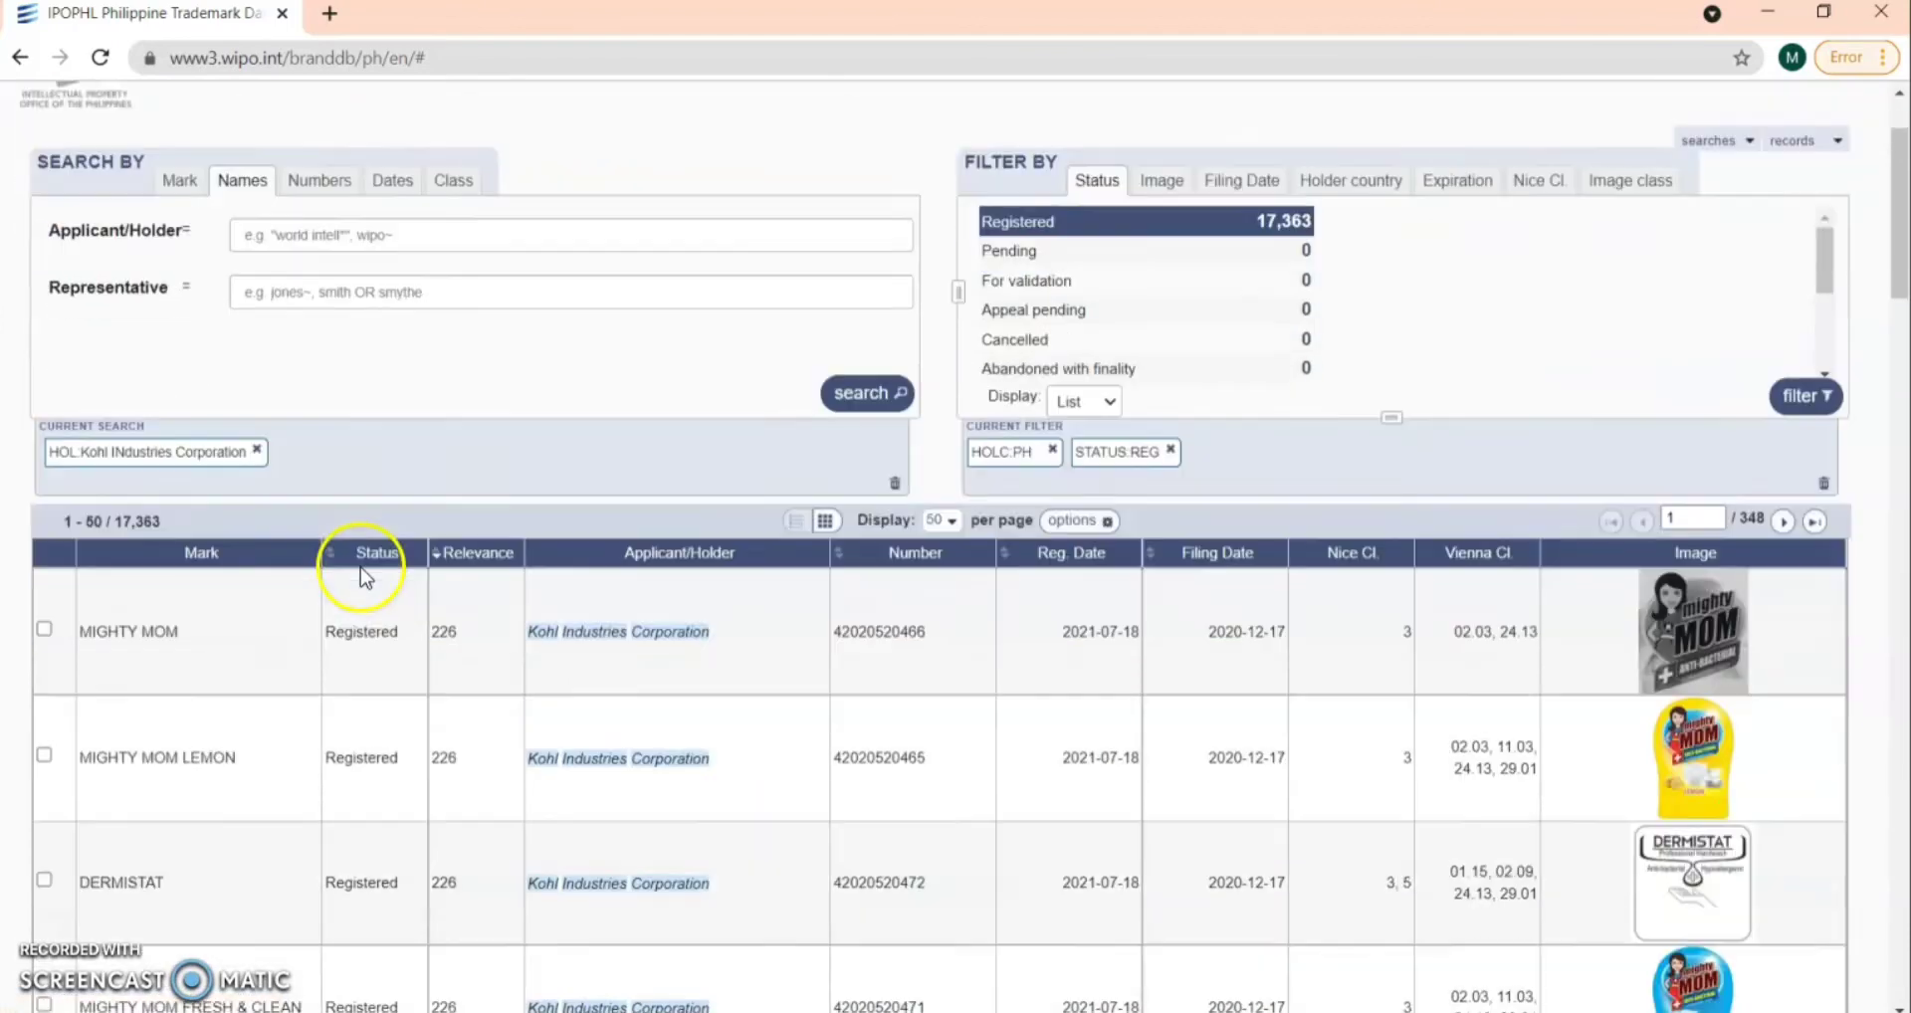
{"action": "scroll", "coordinate": [364, 579], "scroll_direction": "down", "scroll_amount": 2}
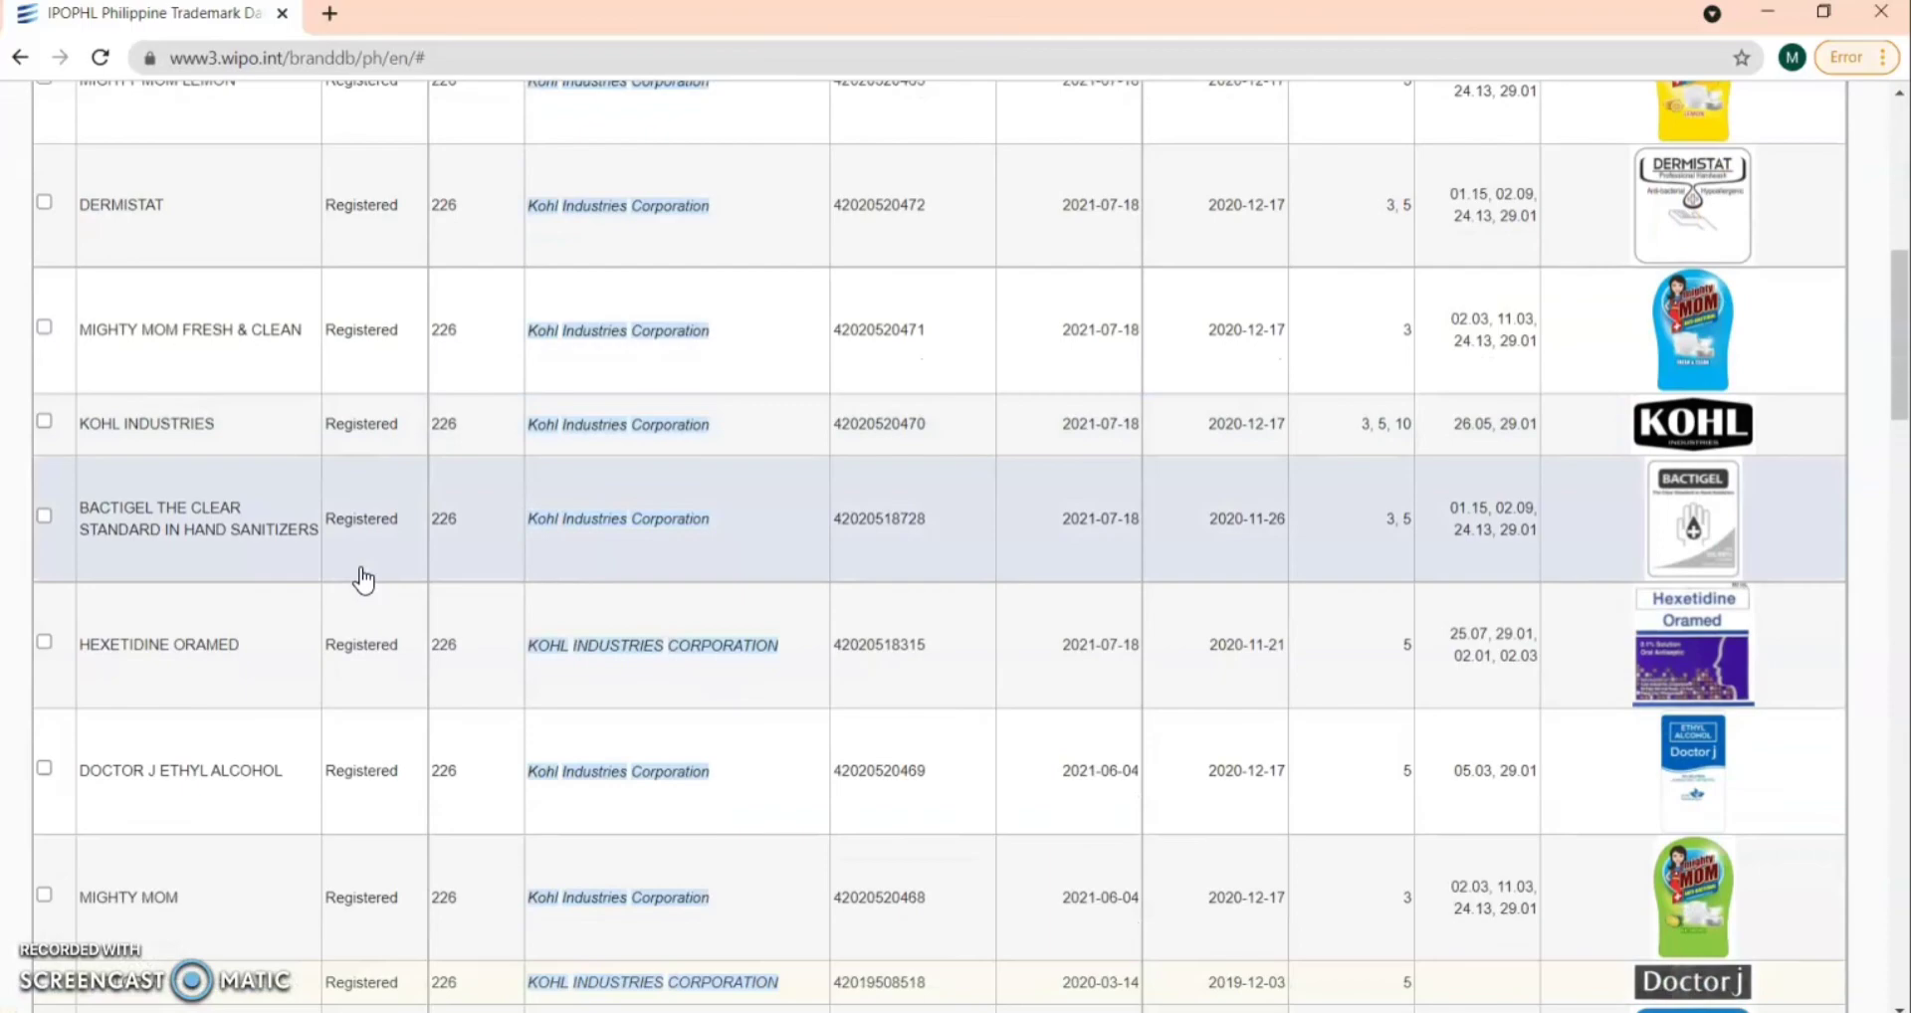
{"action": "scroll", "coordinate": [363, 580], "scroll_direction": "down", "scroll_amount": 4}
{"action": "left_click", "coordinate": [47, 693]}
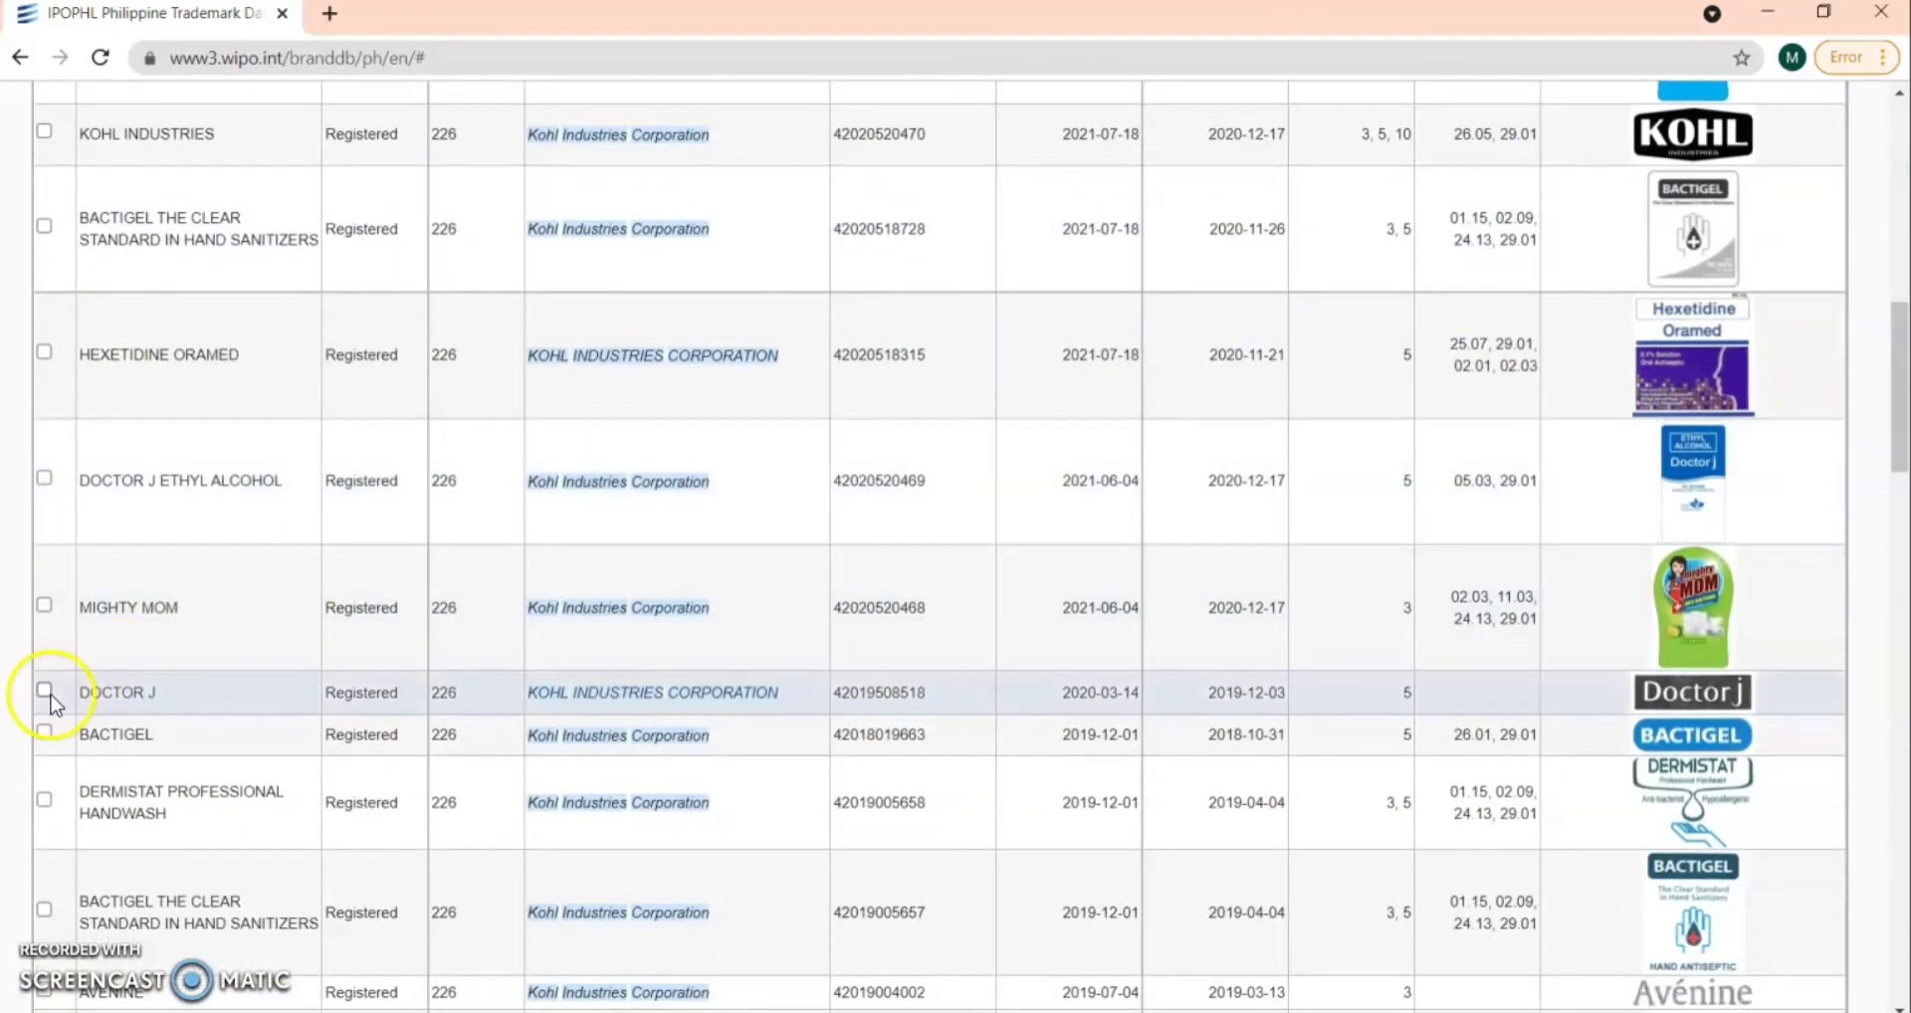
{"action": "scroll", "coordinate": [1145, 826], "scroll_direction": "down", "scroll_amount": 10}
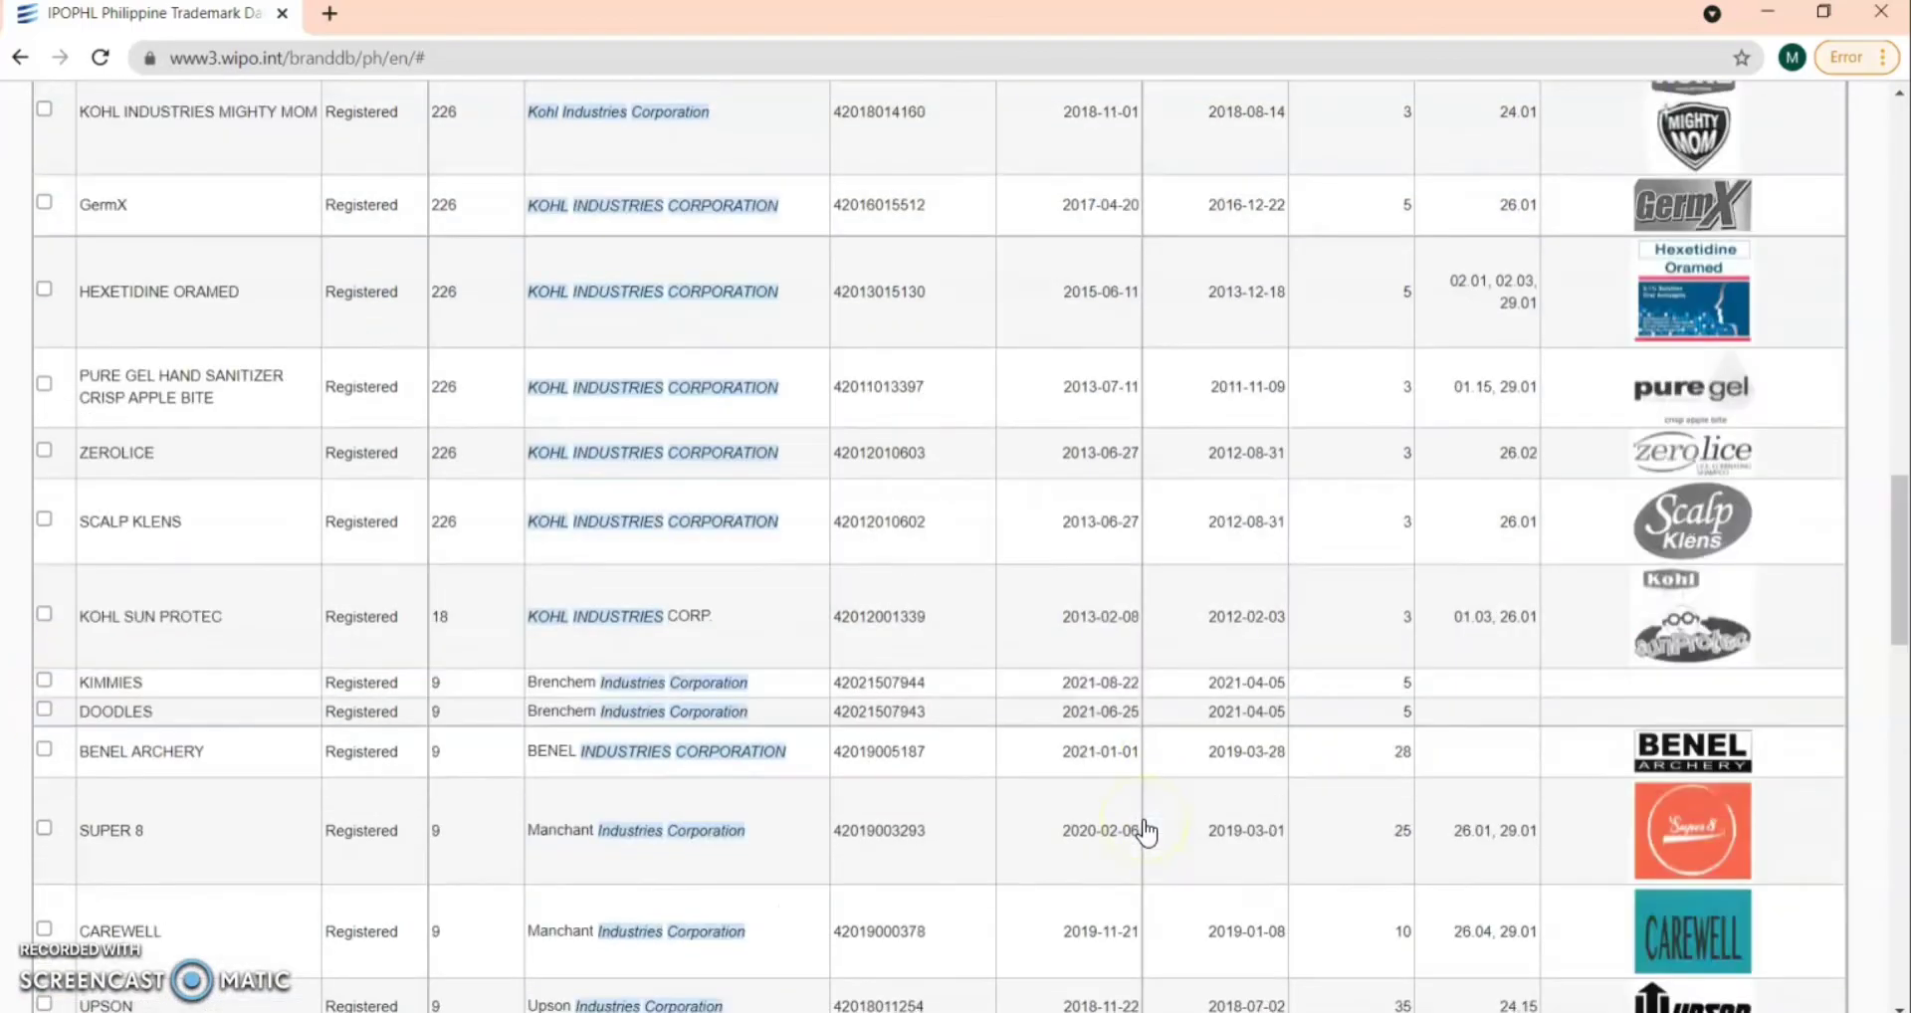
{"action": "scroll", "coordinate": [1145, 829], "scroll_direction": "down", "scroll_amount": 15}
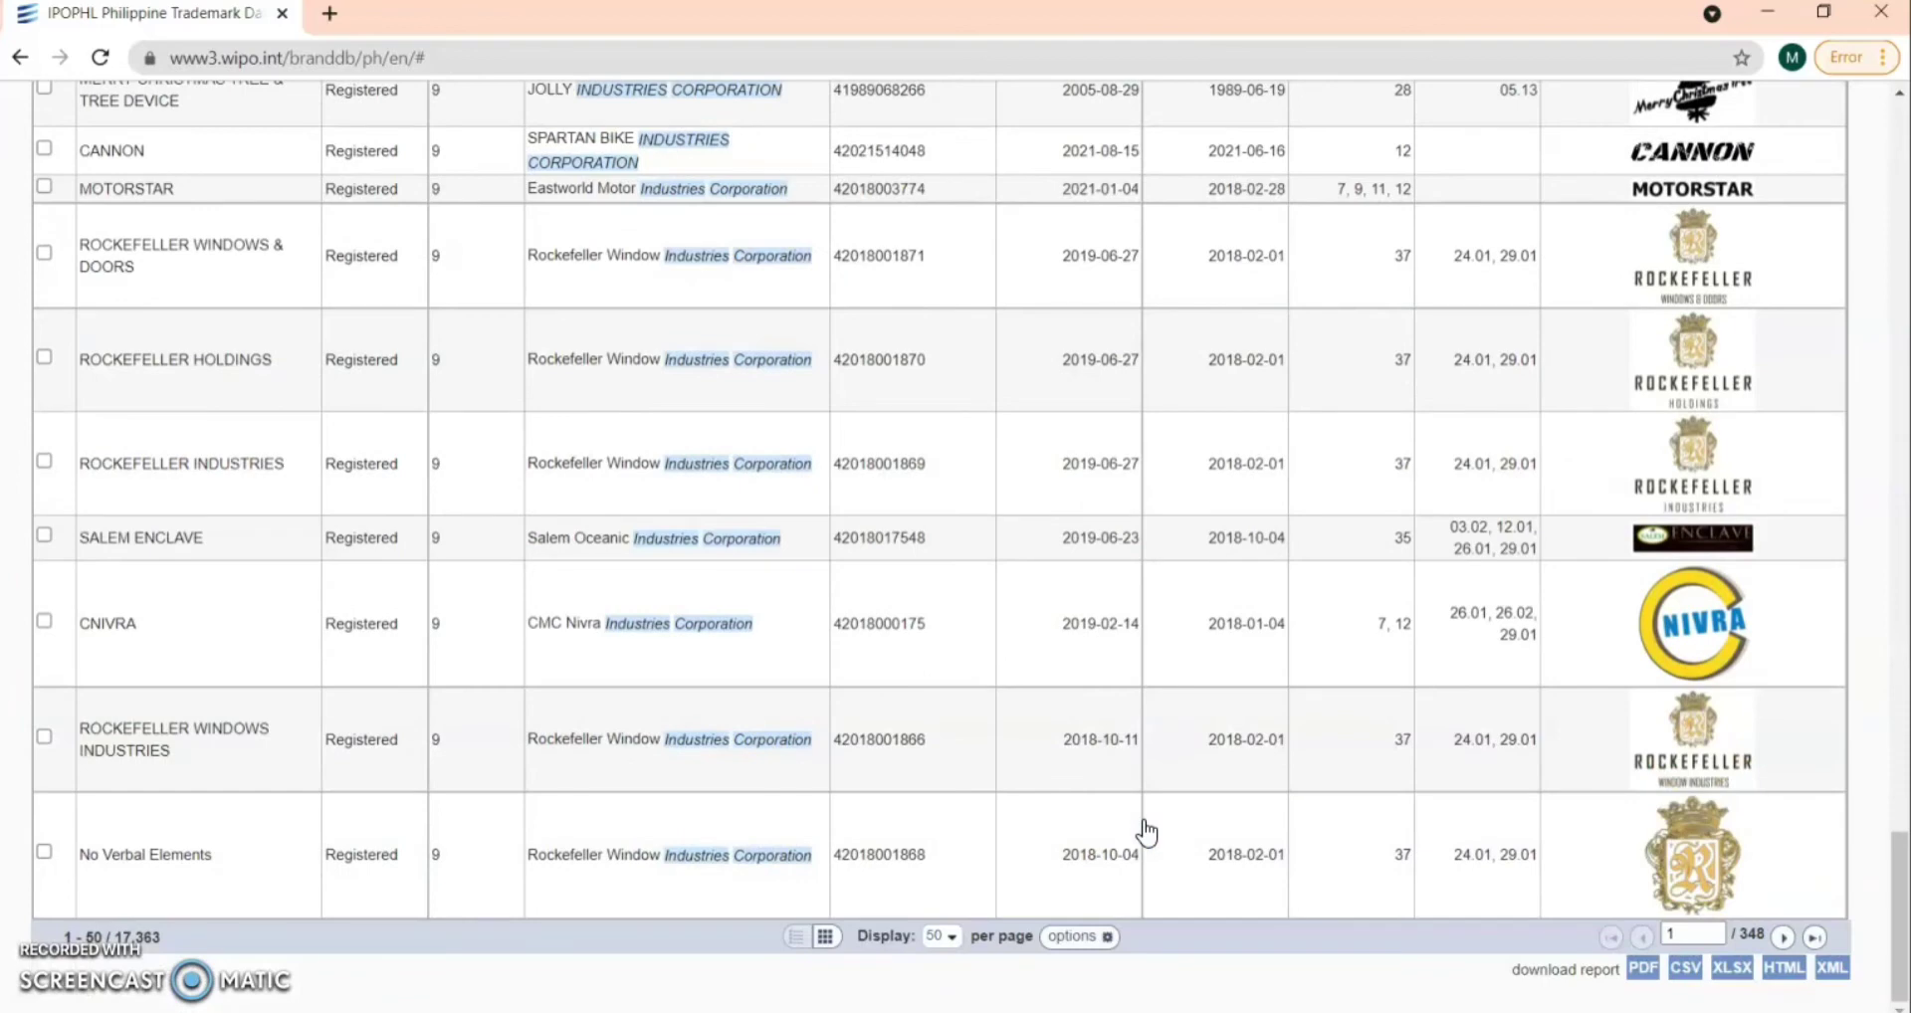
{"action": "mouse_move", "coordinate": [1708, 876]}
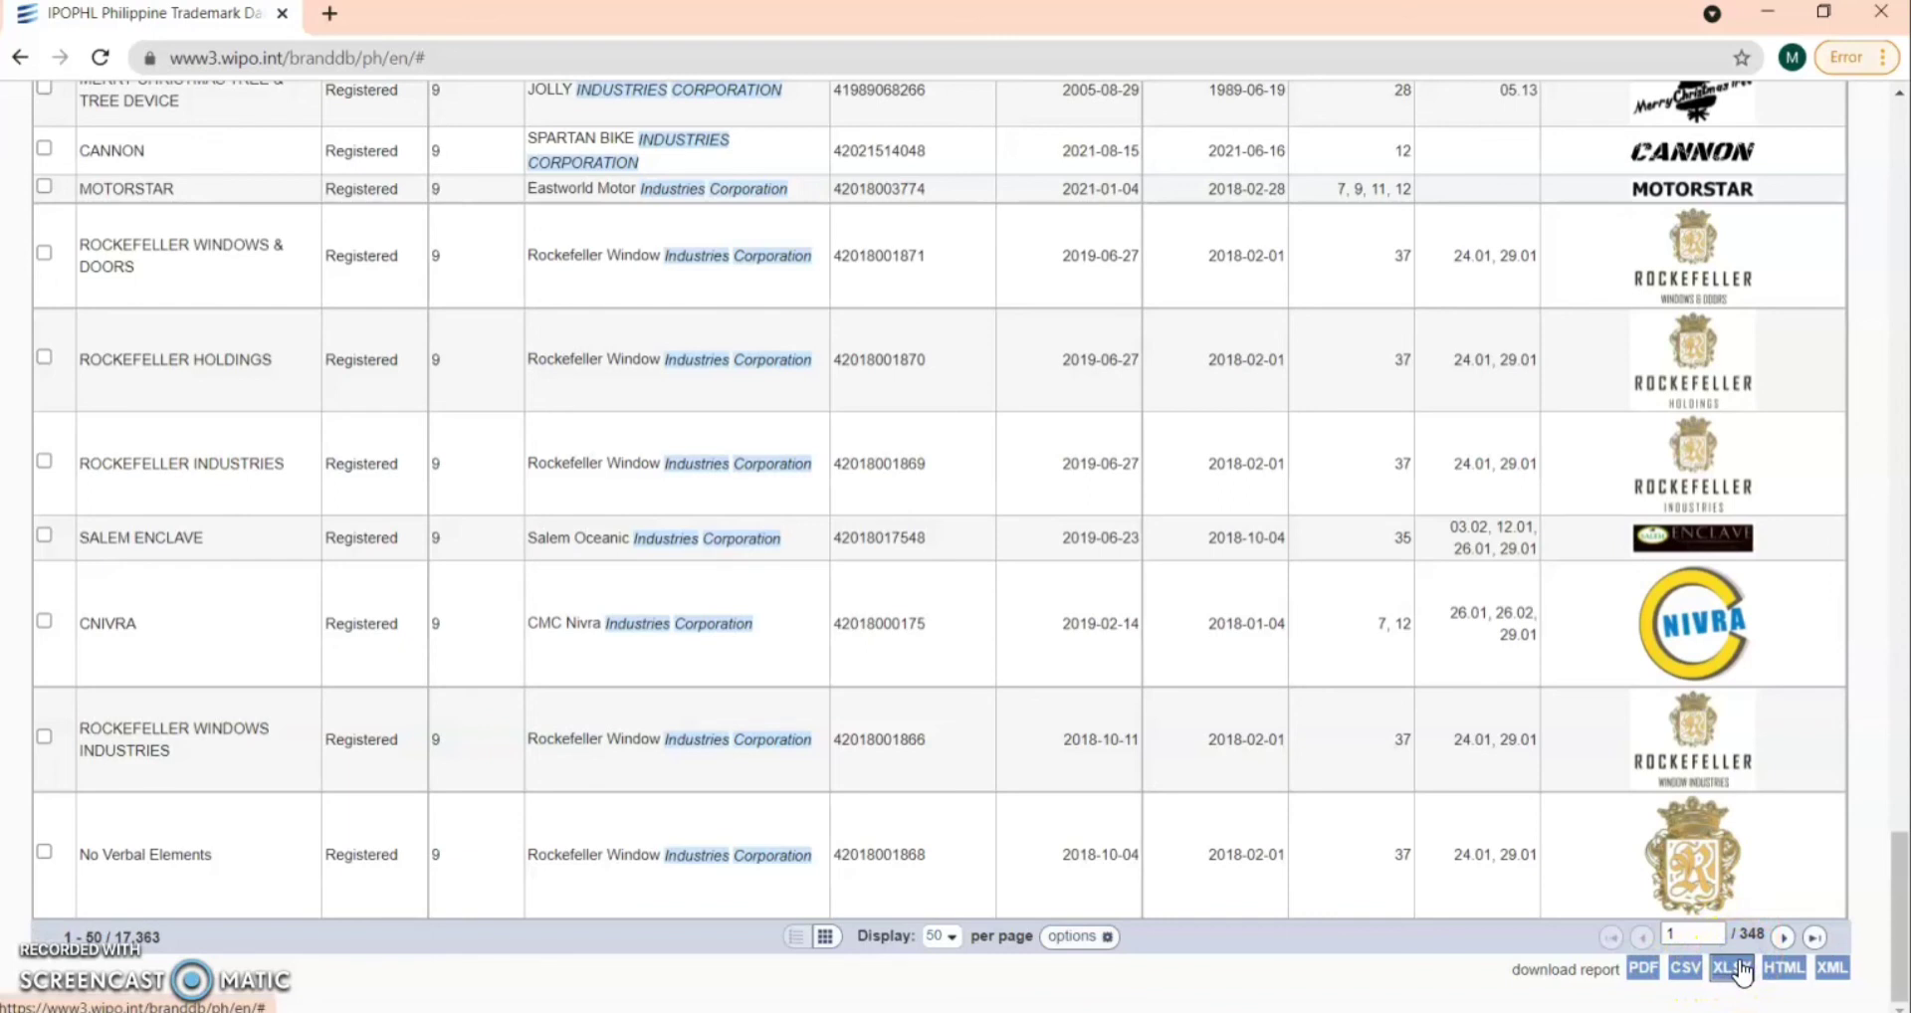
{"action": "left_click", "coordinate": [1735, 968]}
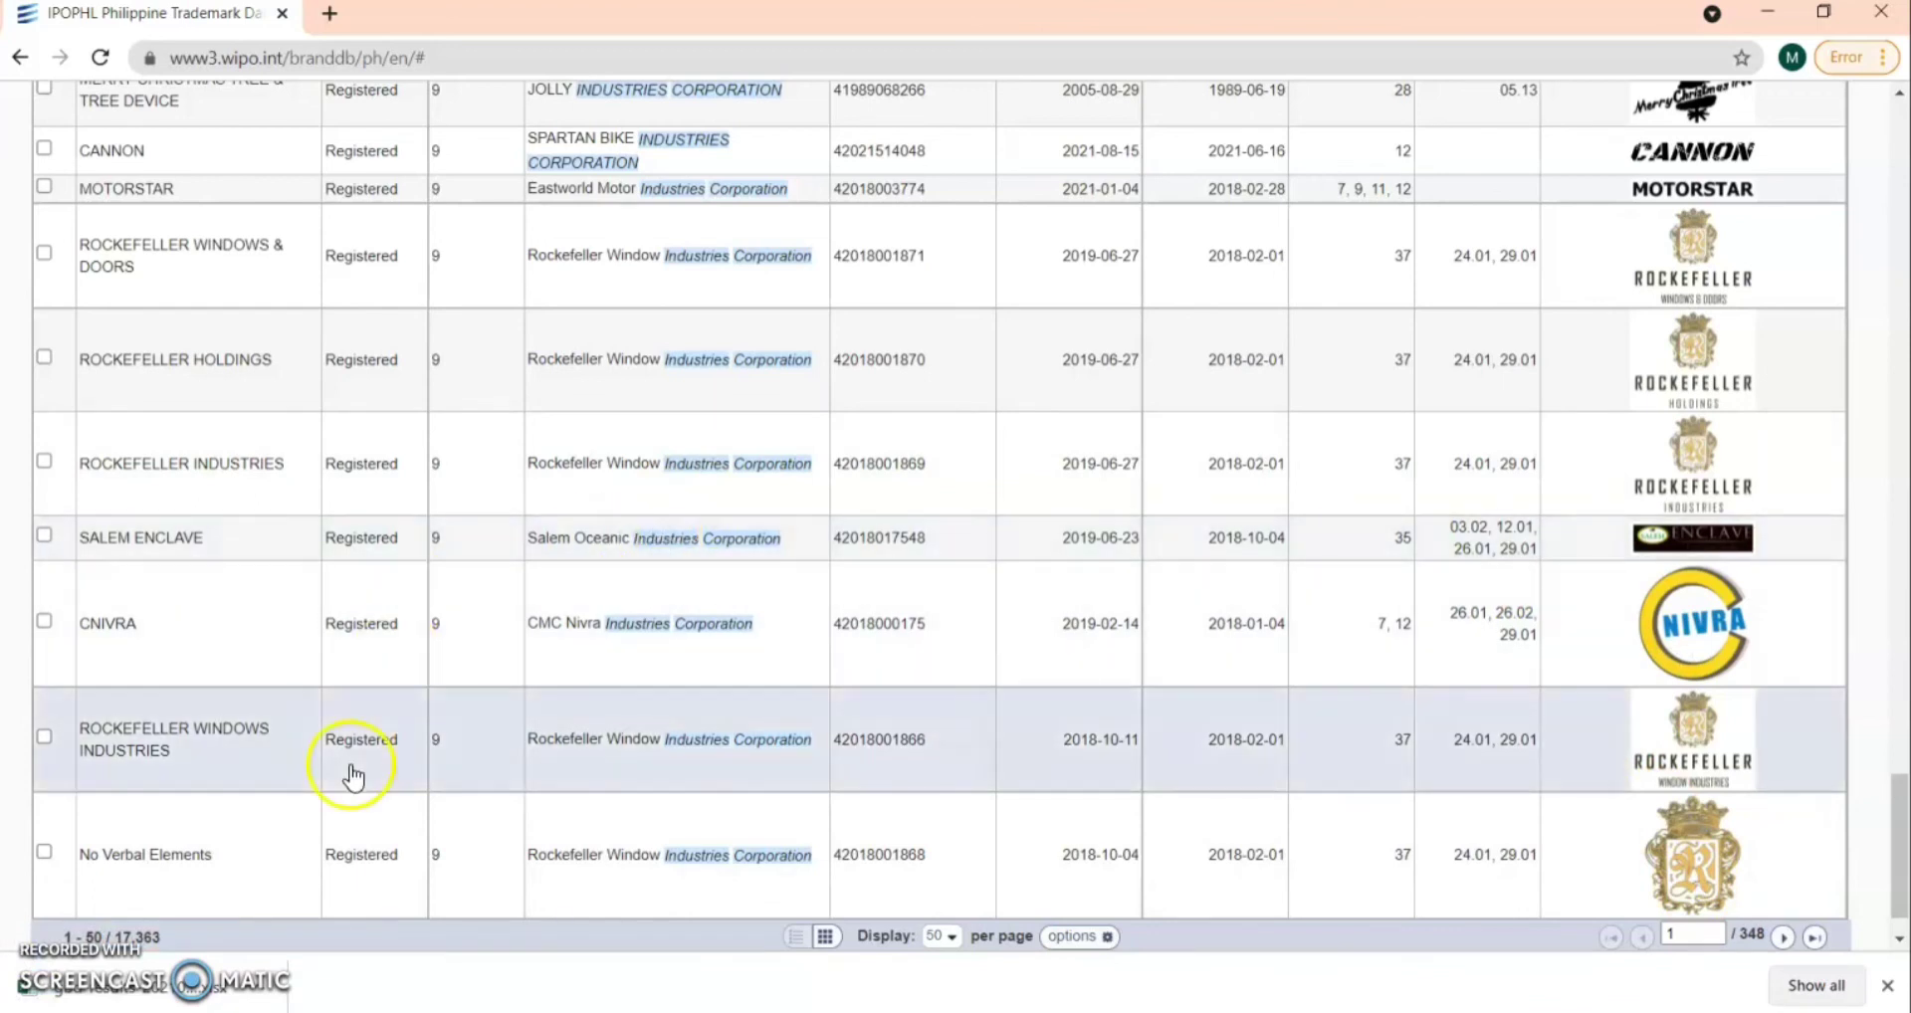
{"action": "left_click", "coordinate": [171, 996]}
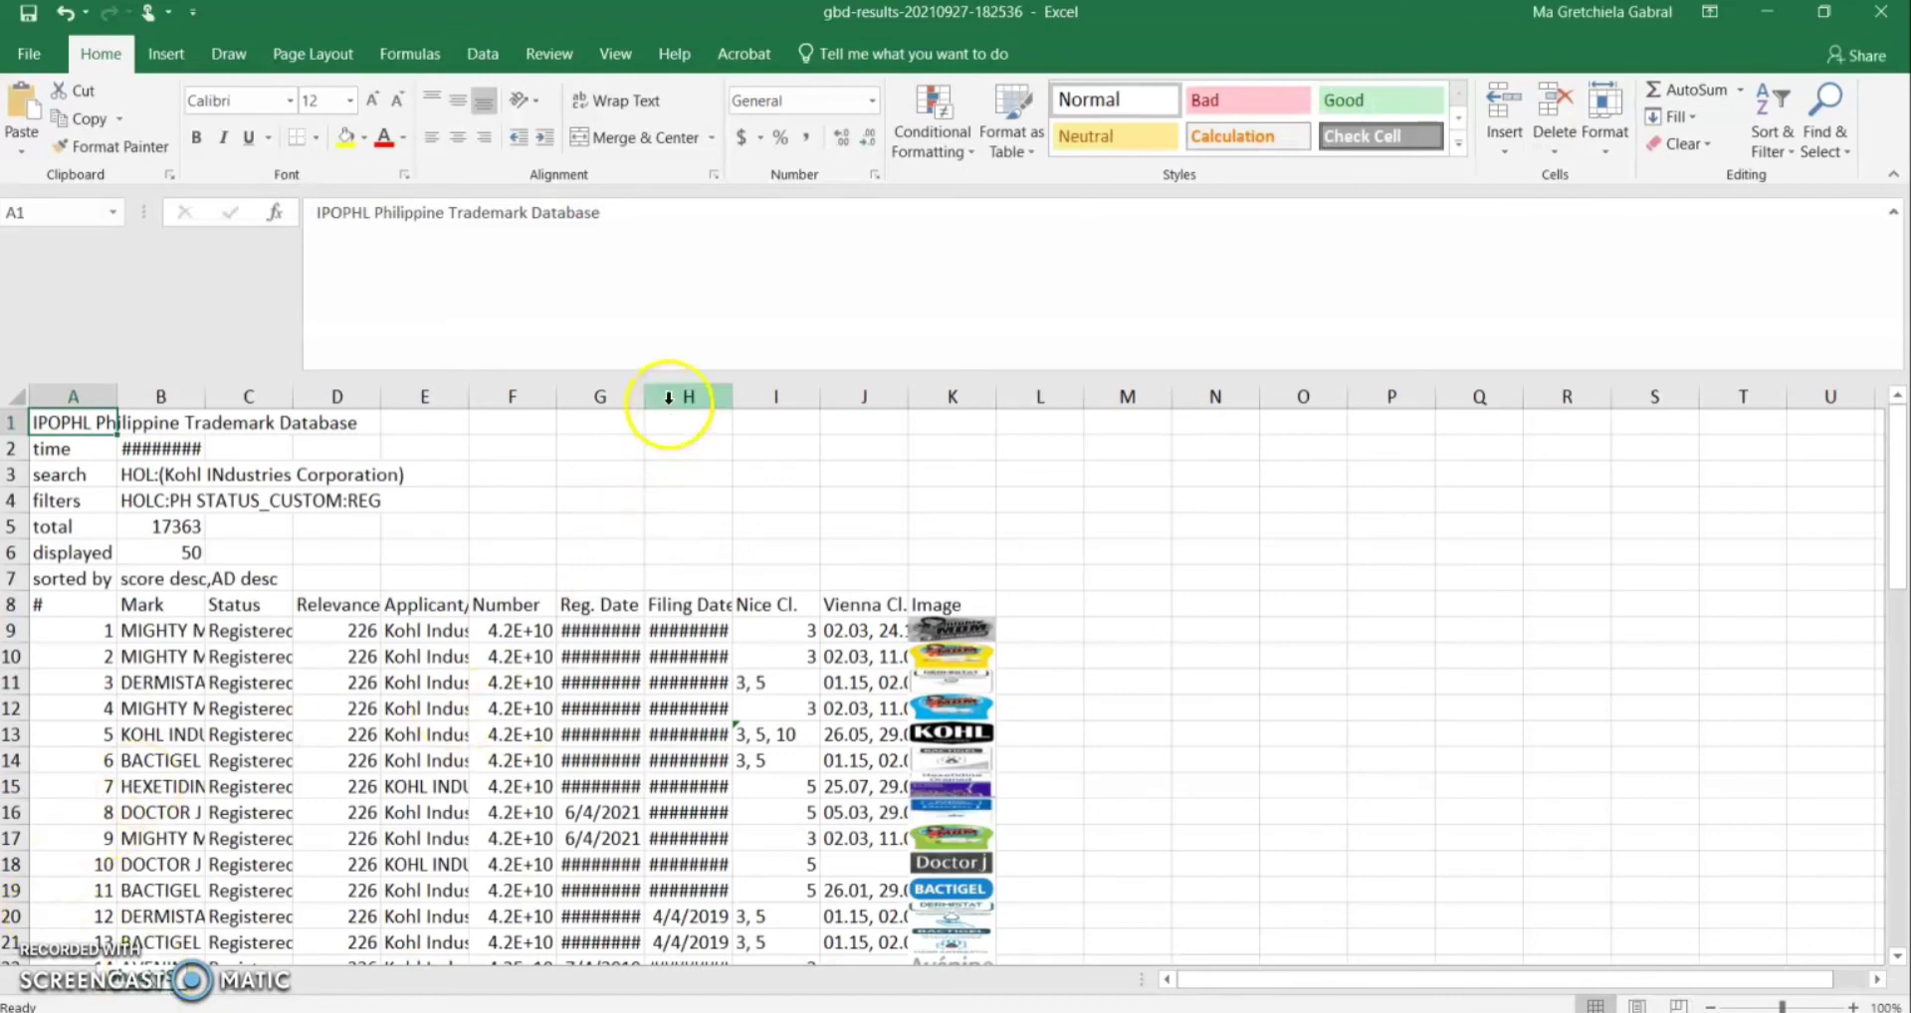
Widen columns G, J and B to reveal dates, Vienna Cl. values and mark names, then return to Chrome
{"action": "left_click_drag", "start_coordinate": [644, 395], "coordinate": [1014, 410]}
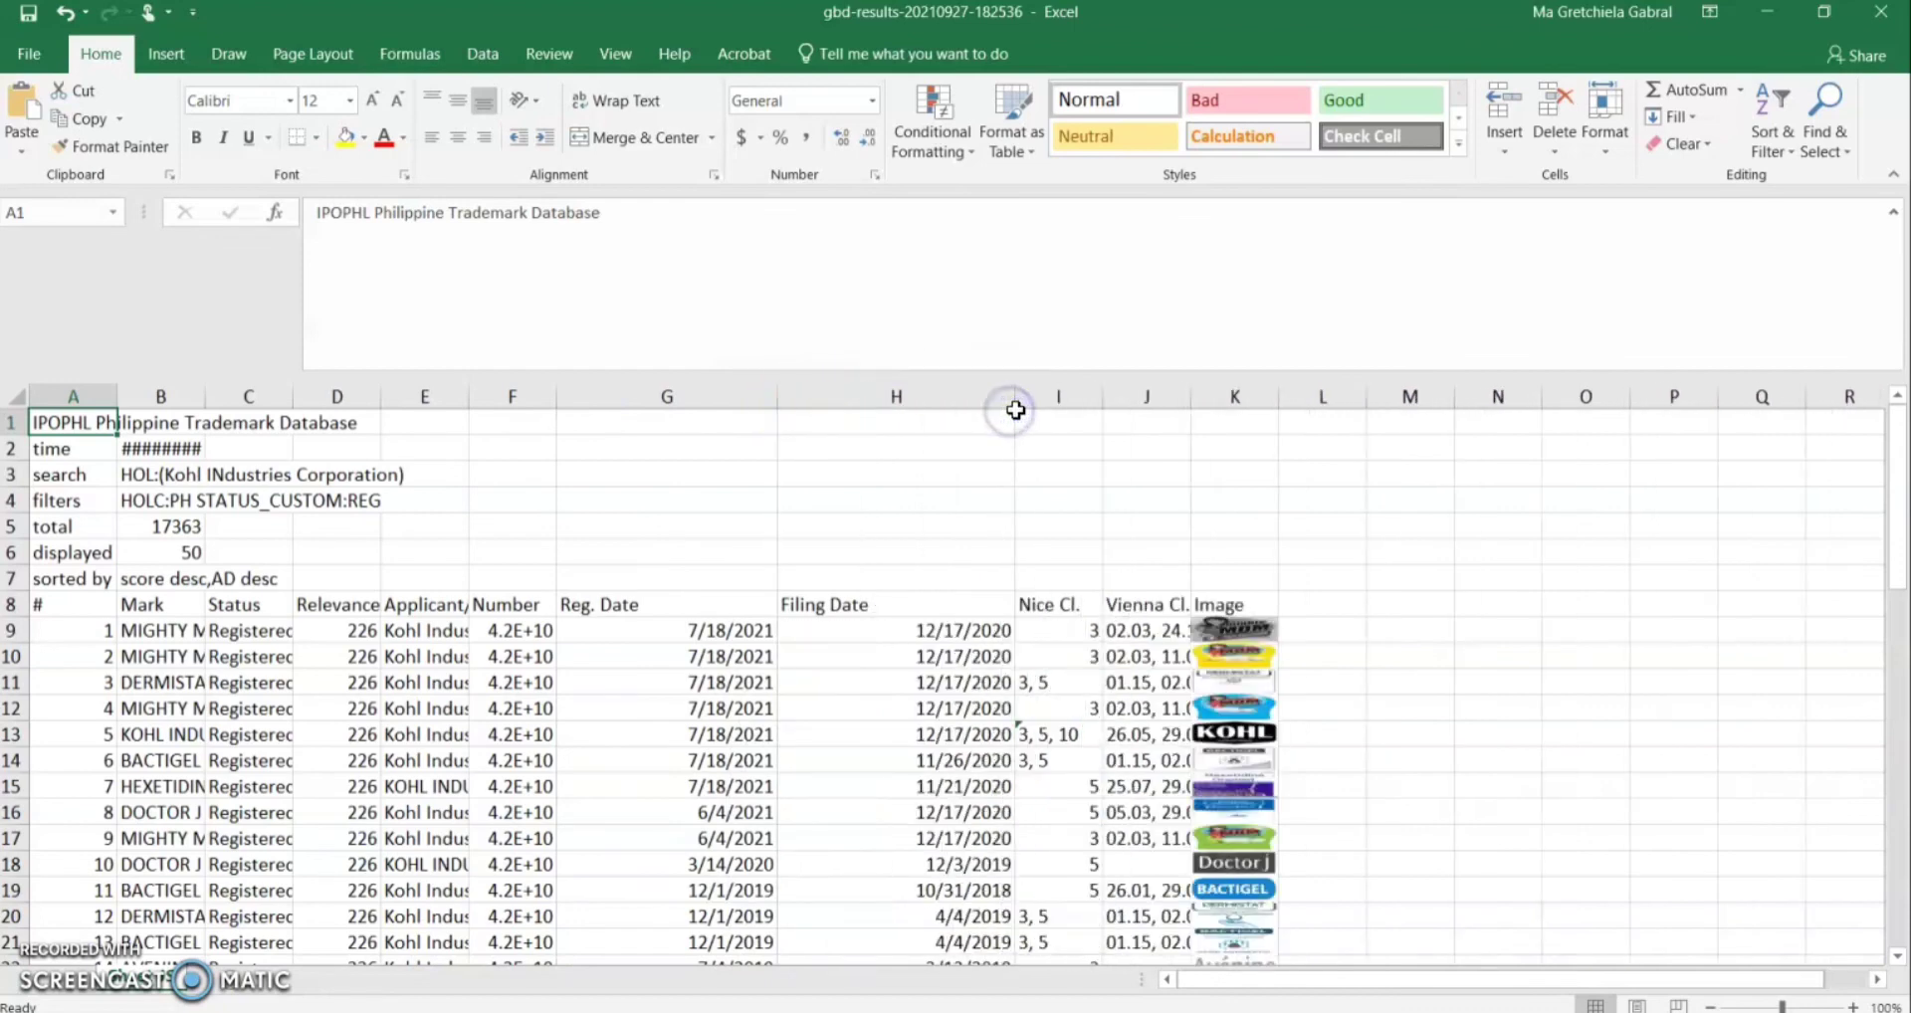
{"action": "left_click_drag", "start_coordinate": [1191, 396], "coordinate": [1474, 418]}
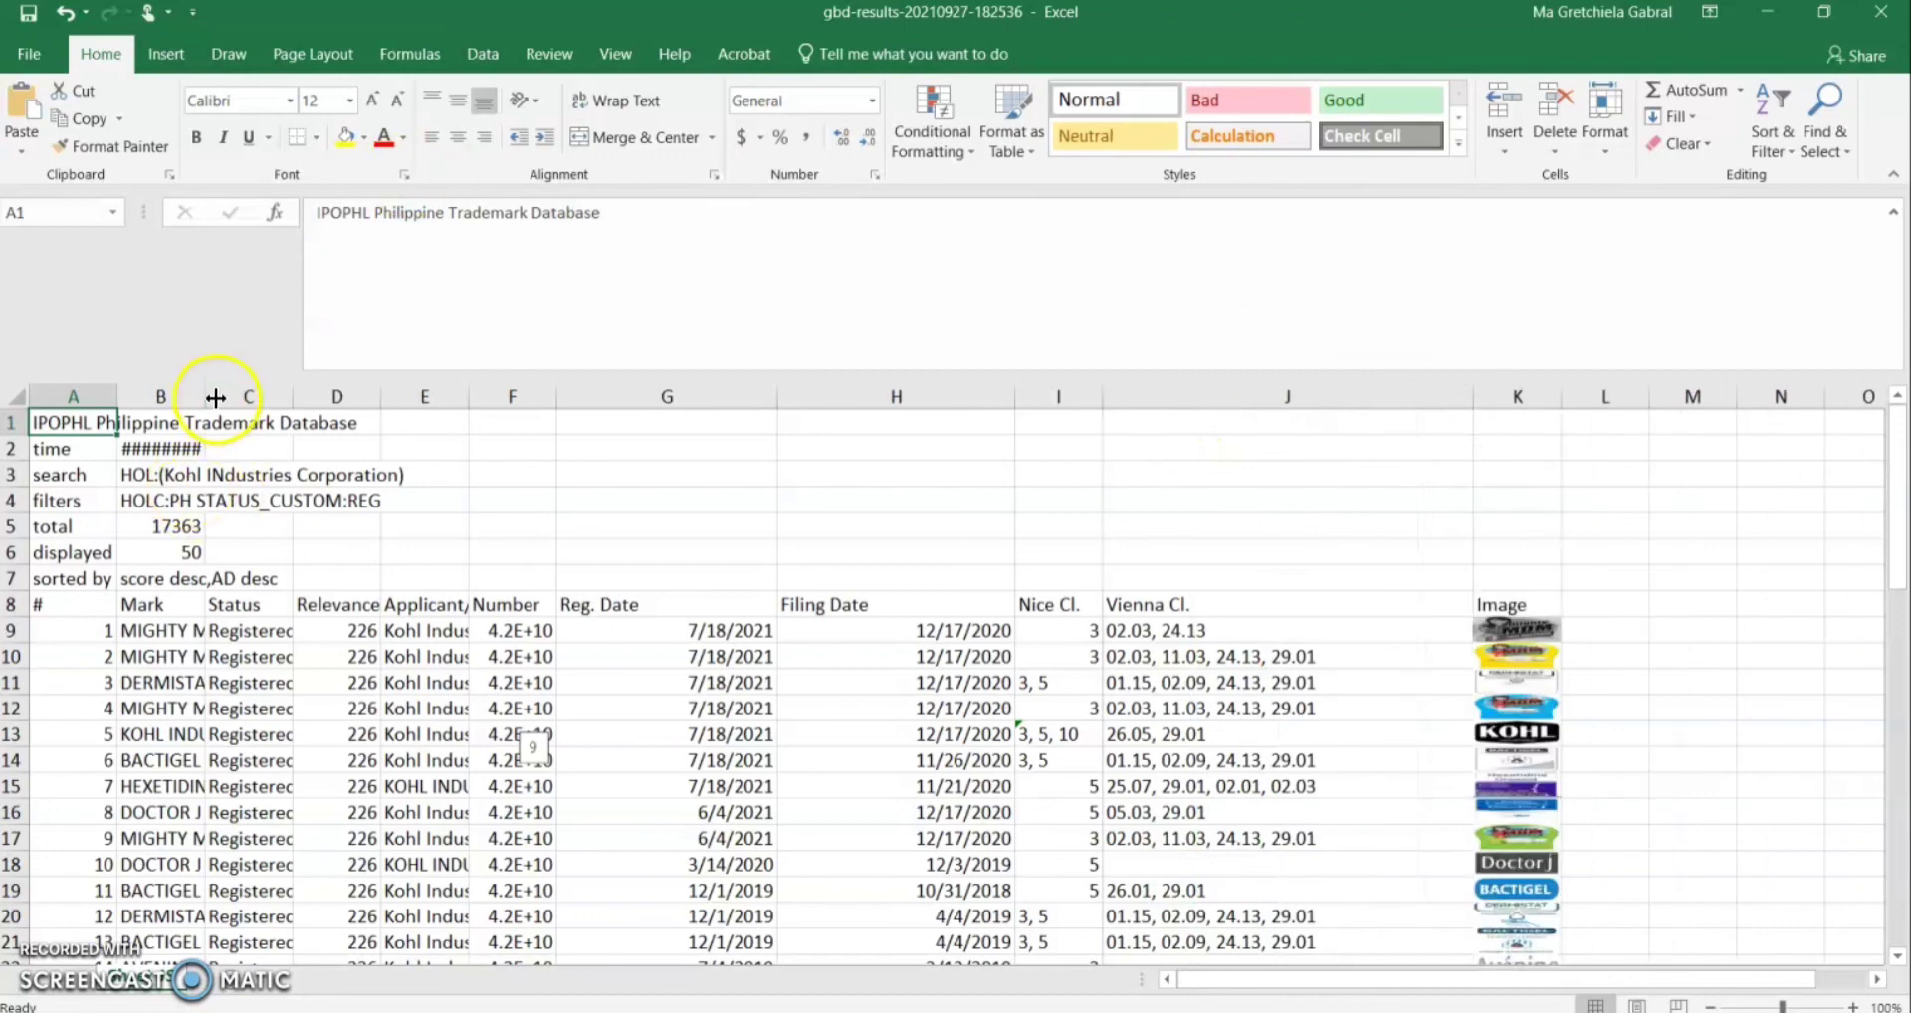
{"action": "left_click_drag", "start_coordinate": [206, 397], "coordinate": [367, 396]}
{"action": "key", "text": "alt+Tab"}
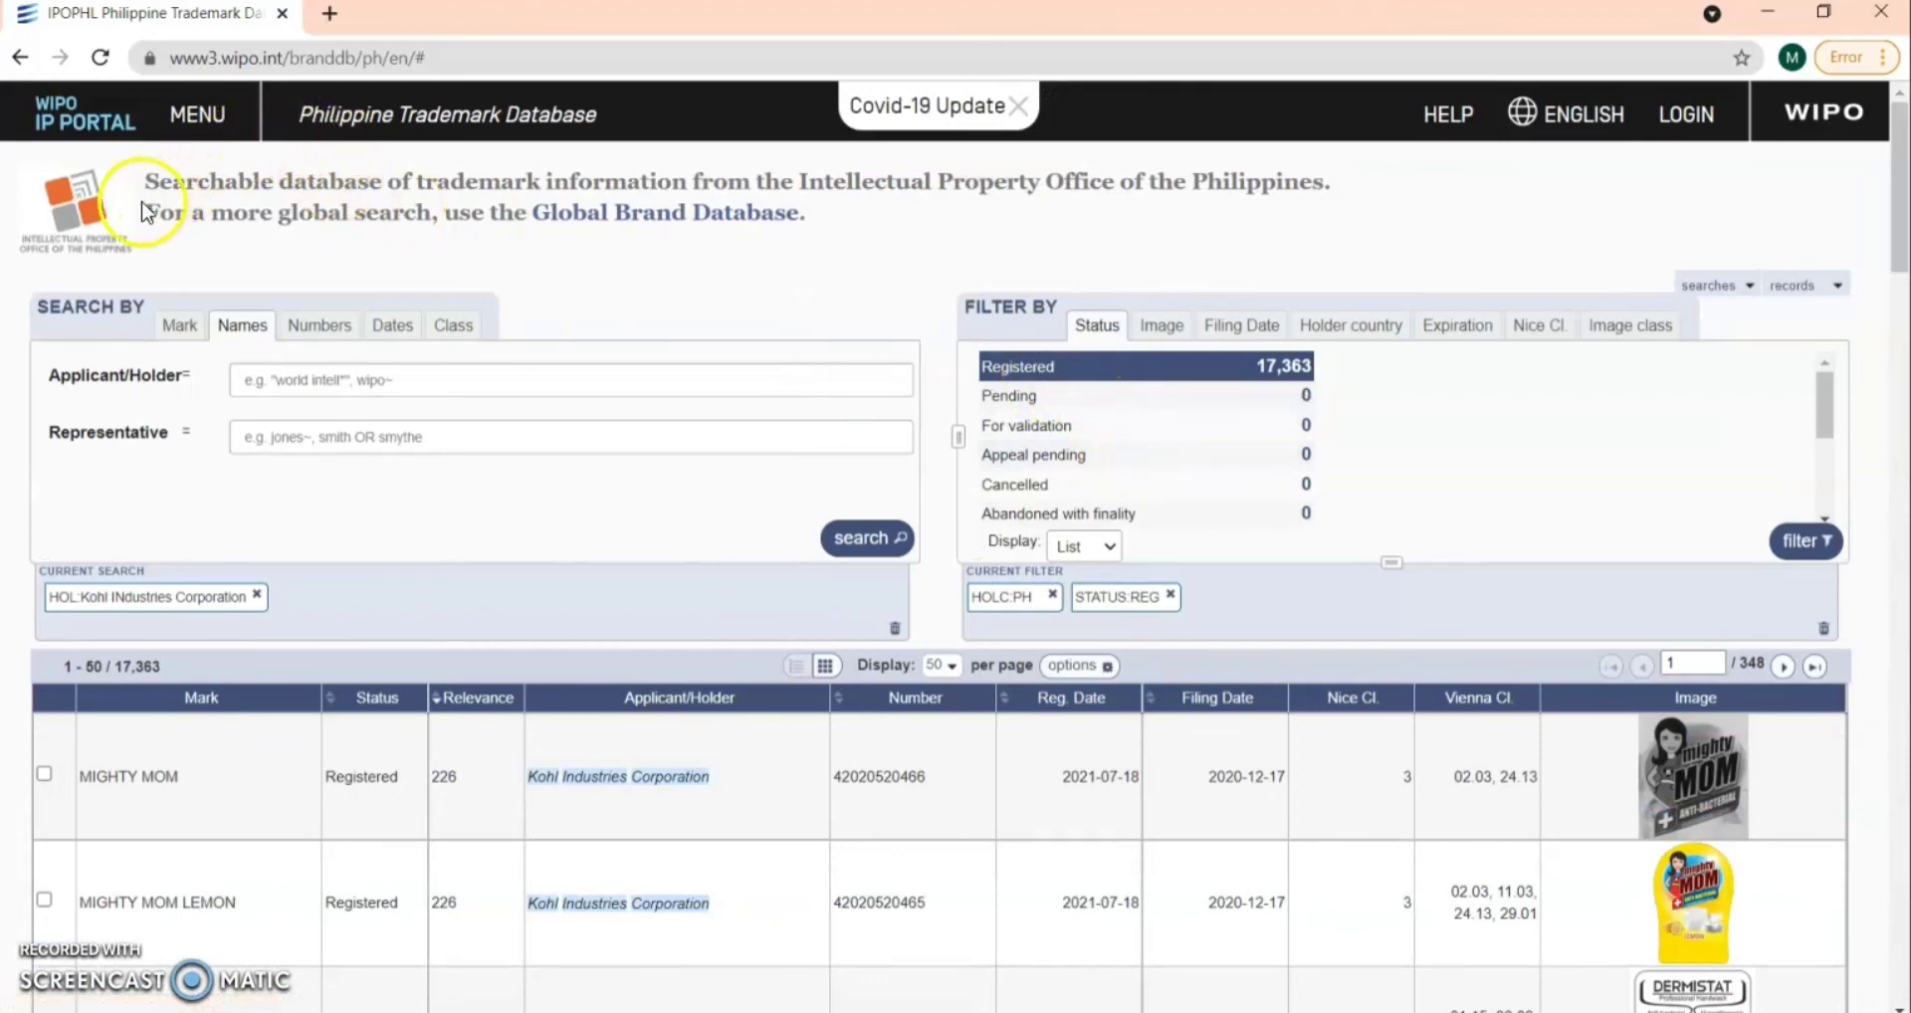
{"action": "left_click_drag", "start_coordinate": [145, 180], "coordinate": [835, 227]}
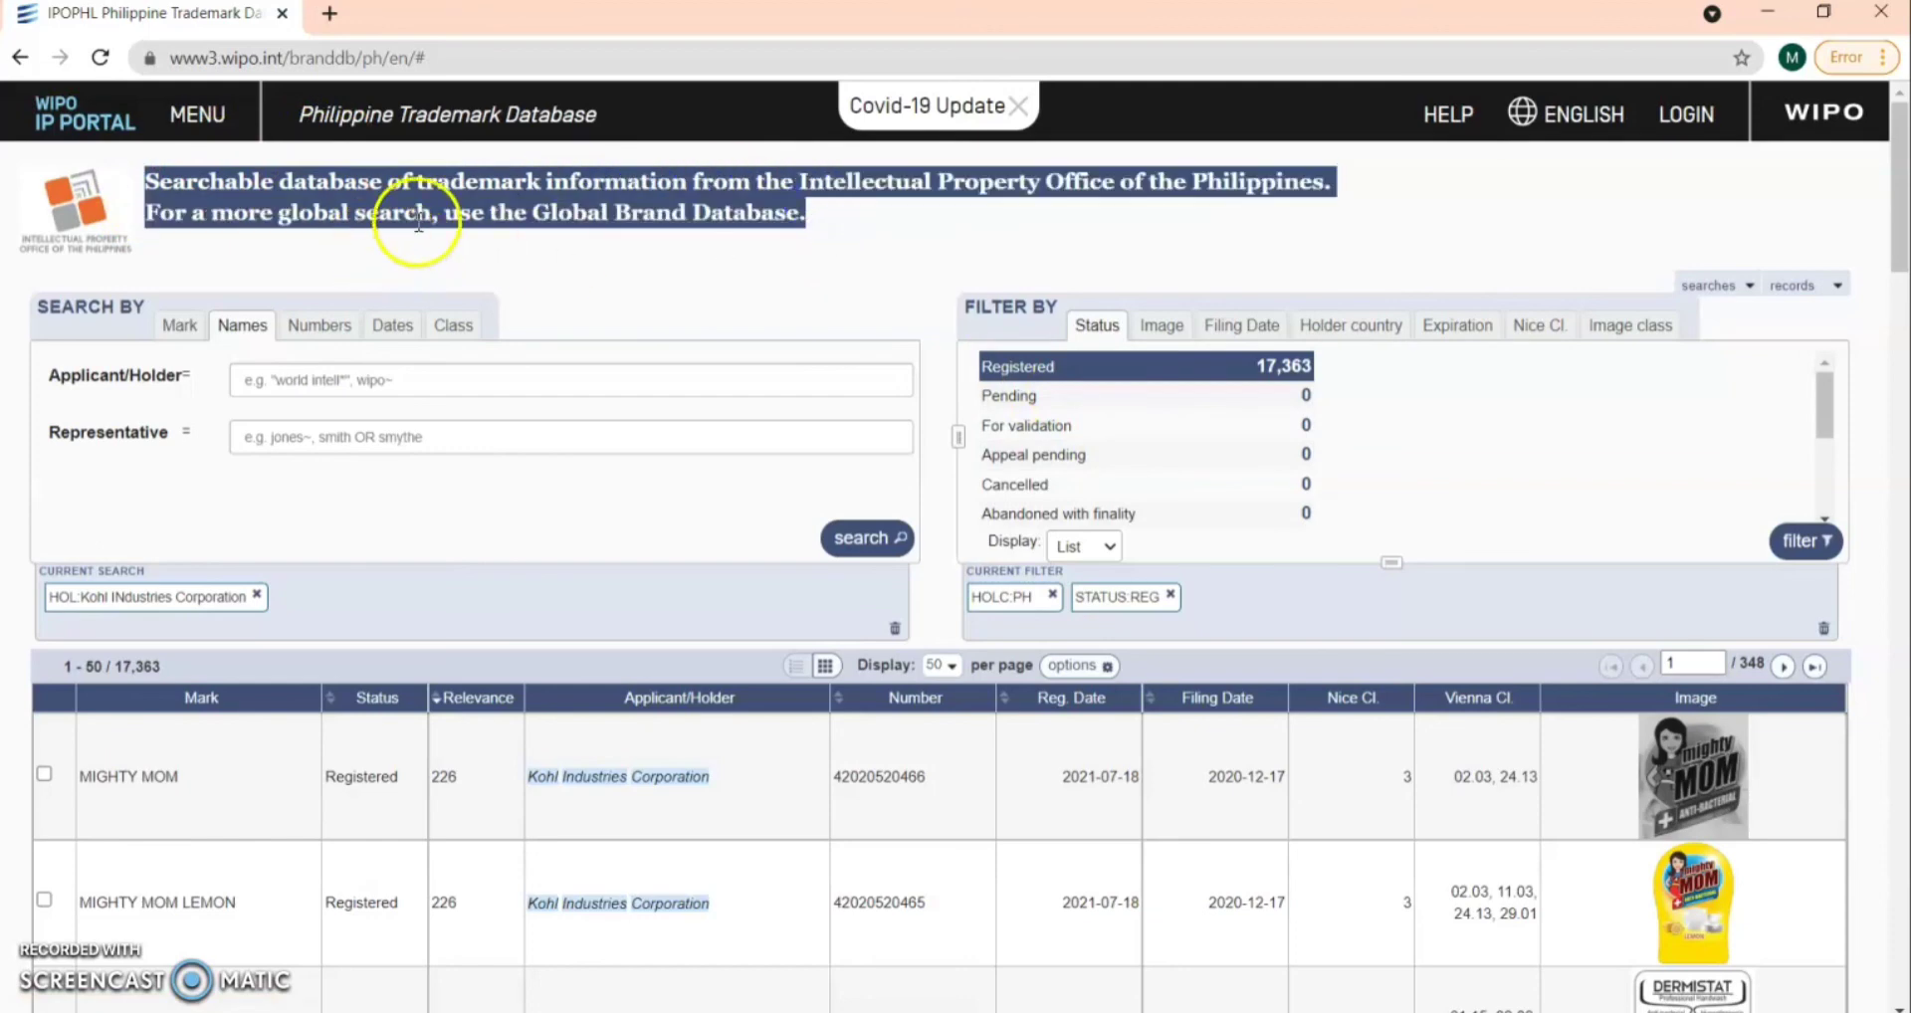